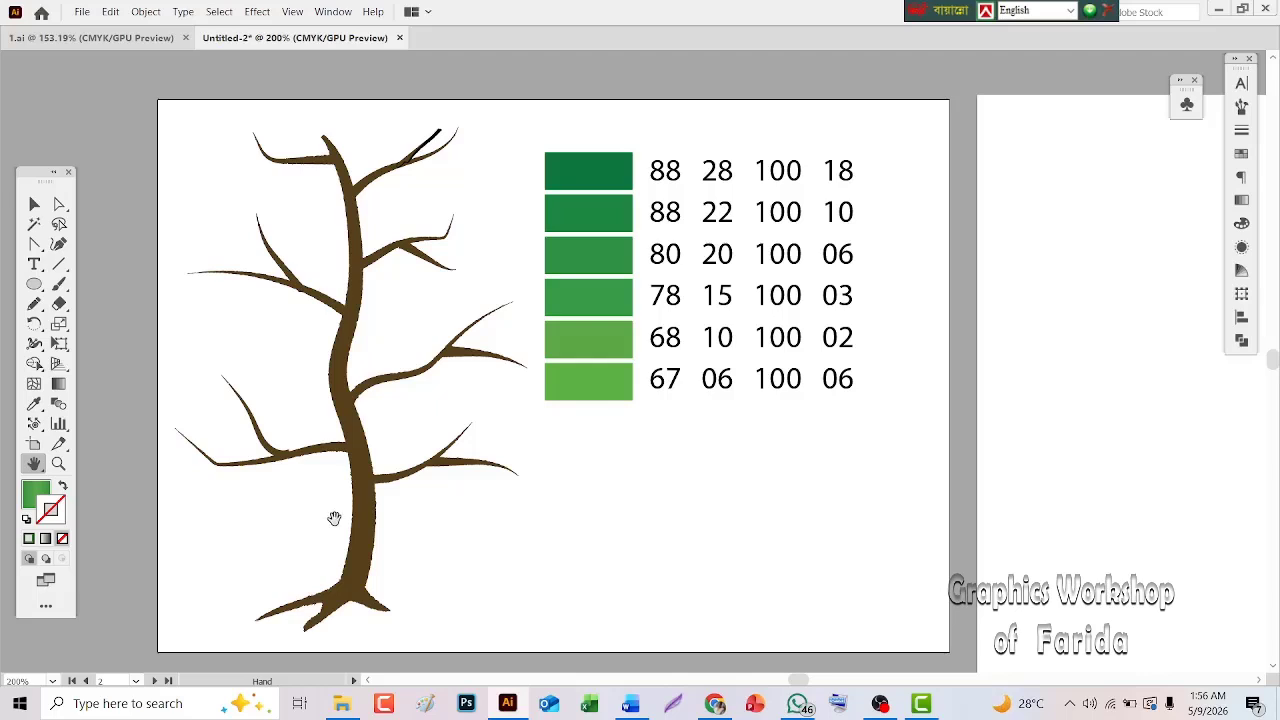
Step: Draw a small upright ellipse below the colour swatches, filled with the sampled 88 28 100 18 green and without a stroke
drag(343, 514, 317, 506)
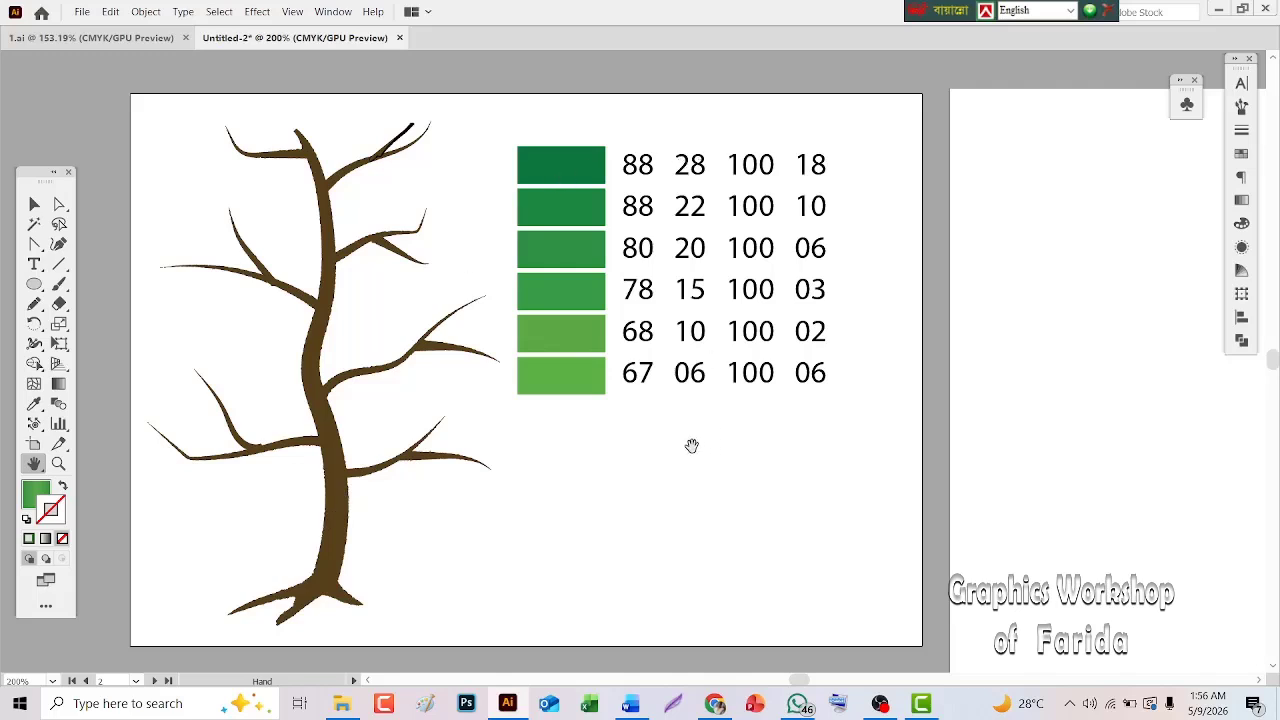
key(v)
key(d)
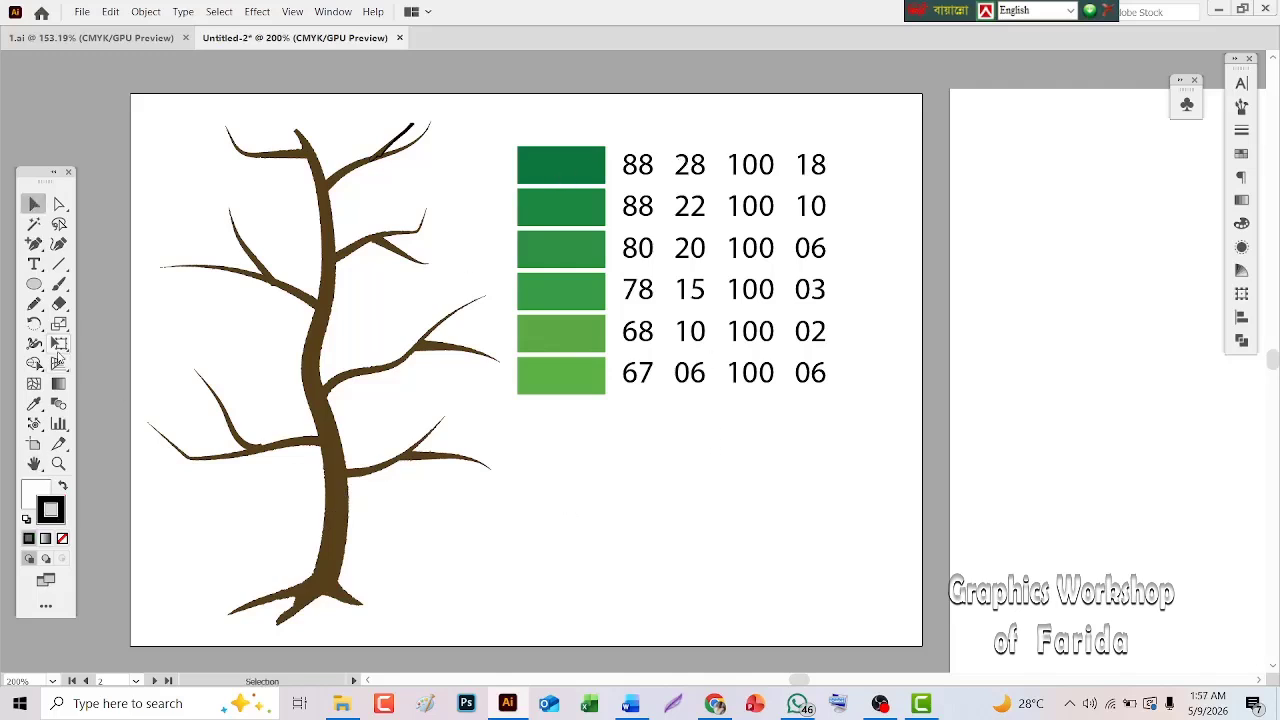
click(33, 403)
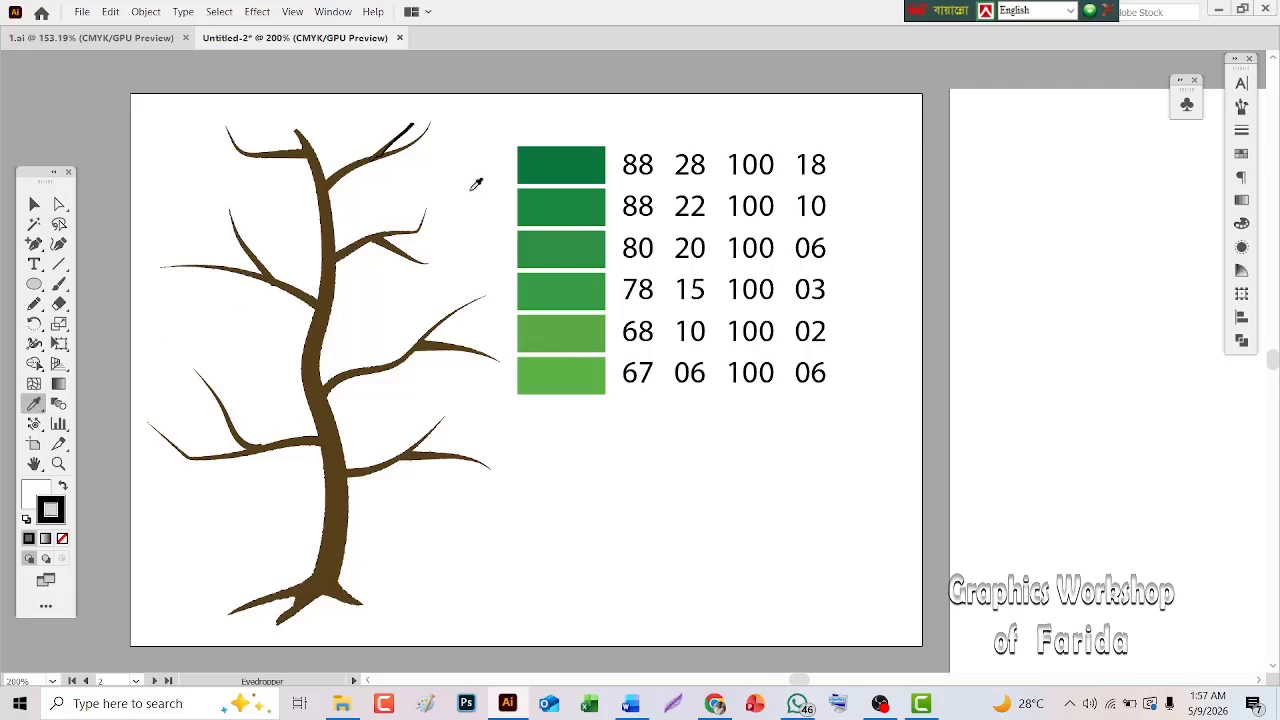
click(540, 163)
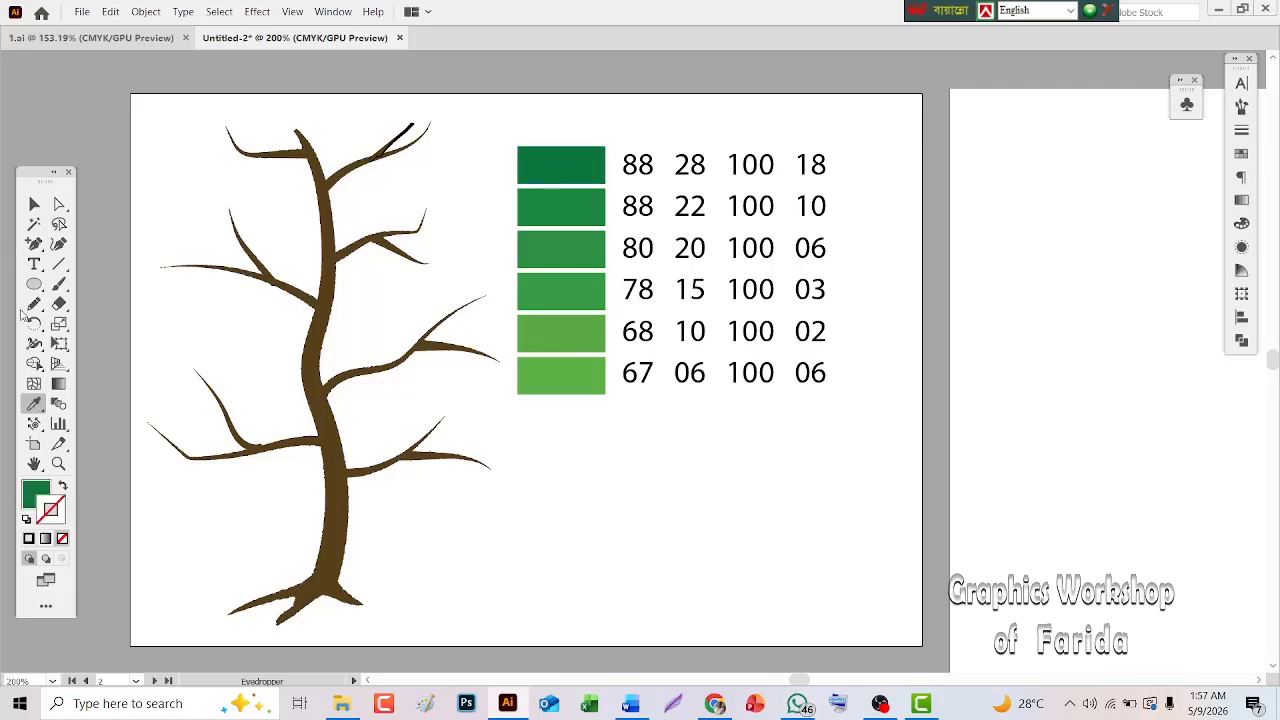
click(40, 286)
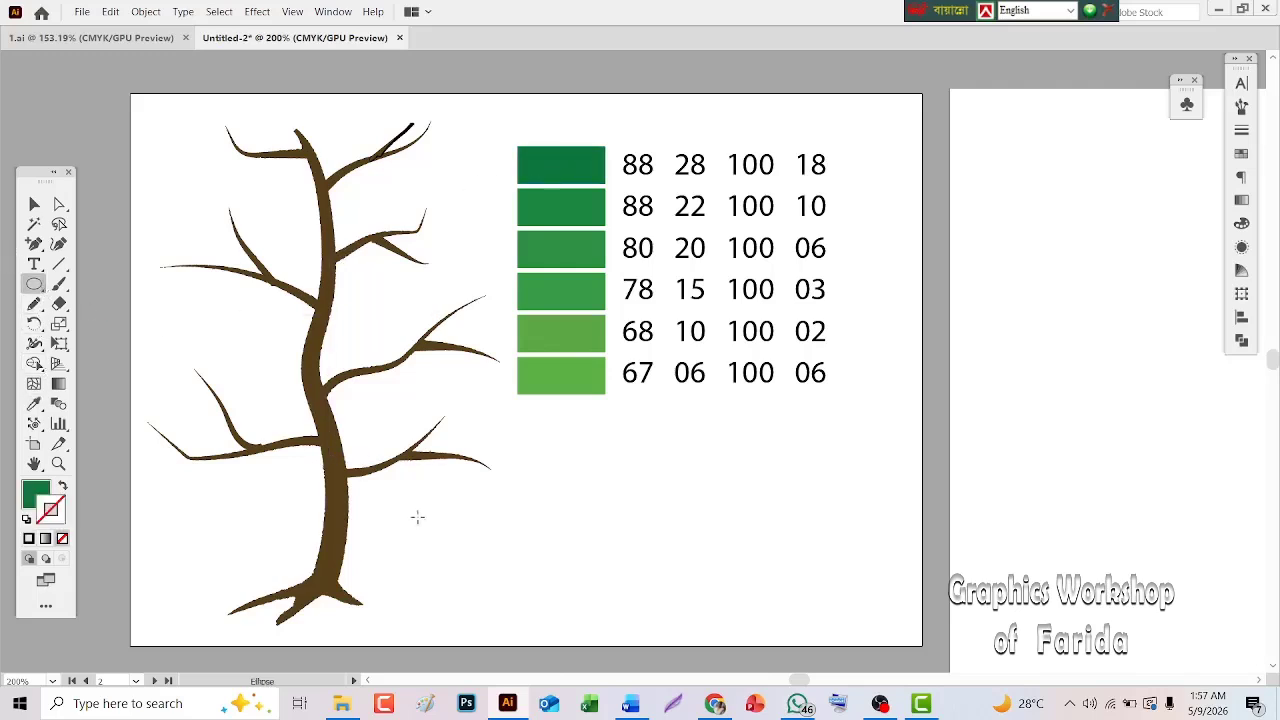
drag(542, 466, 590, 535)
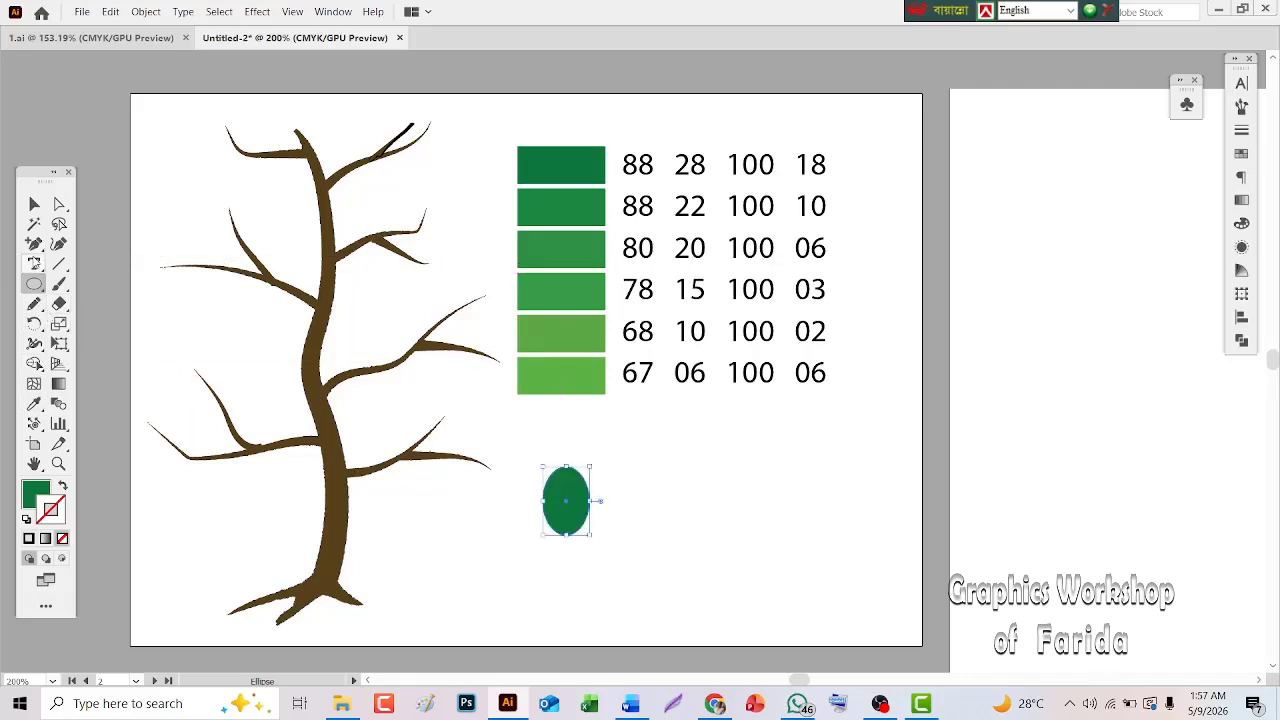
Step: Convert the ellipse's upper and lower anchor points to sharp corners with the Anchor Point tool
click(35, 245)
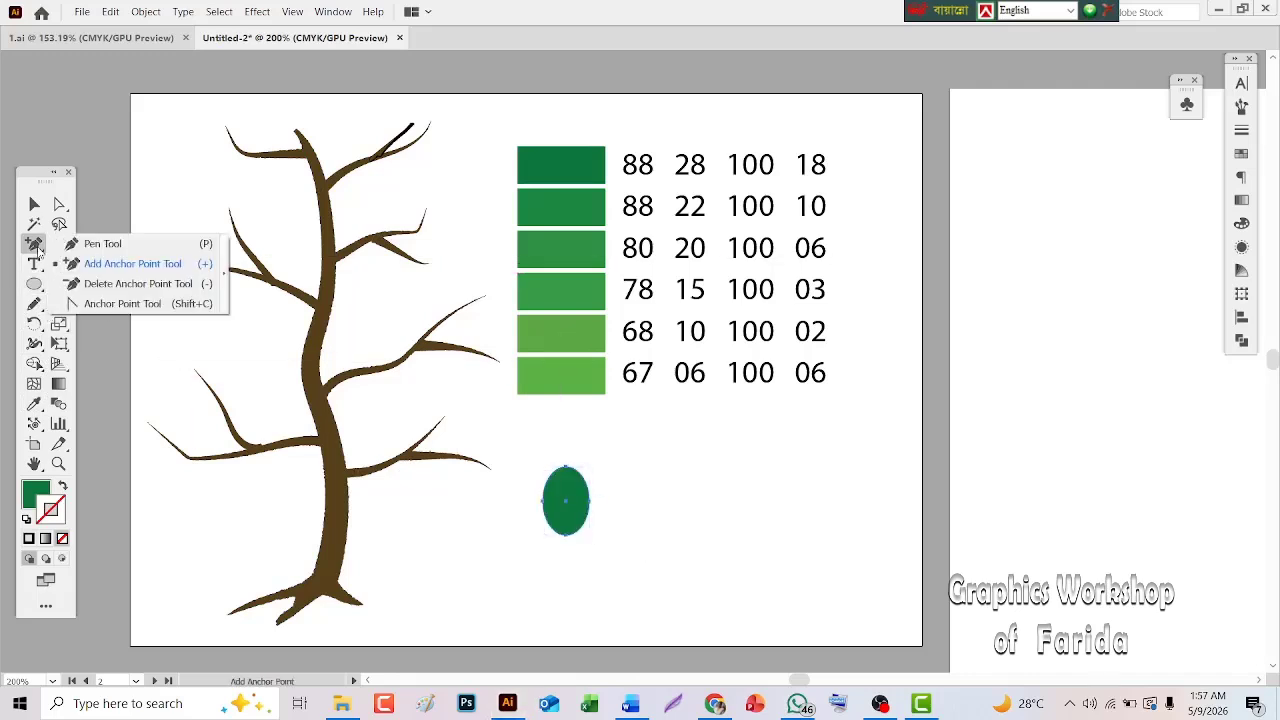
click(101, 308)
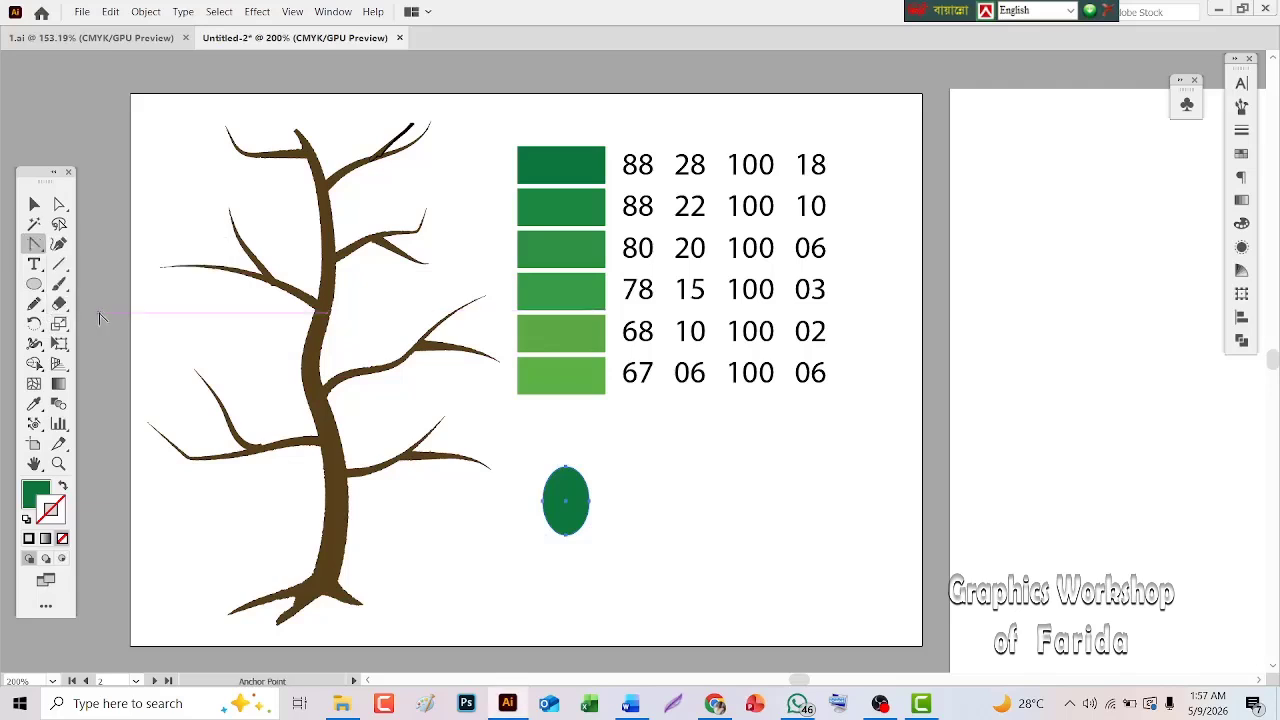
click(566, 470)
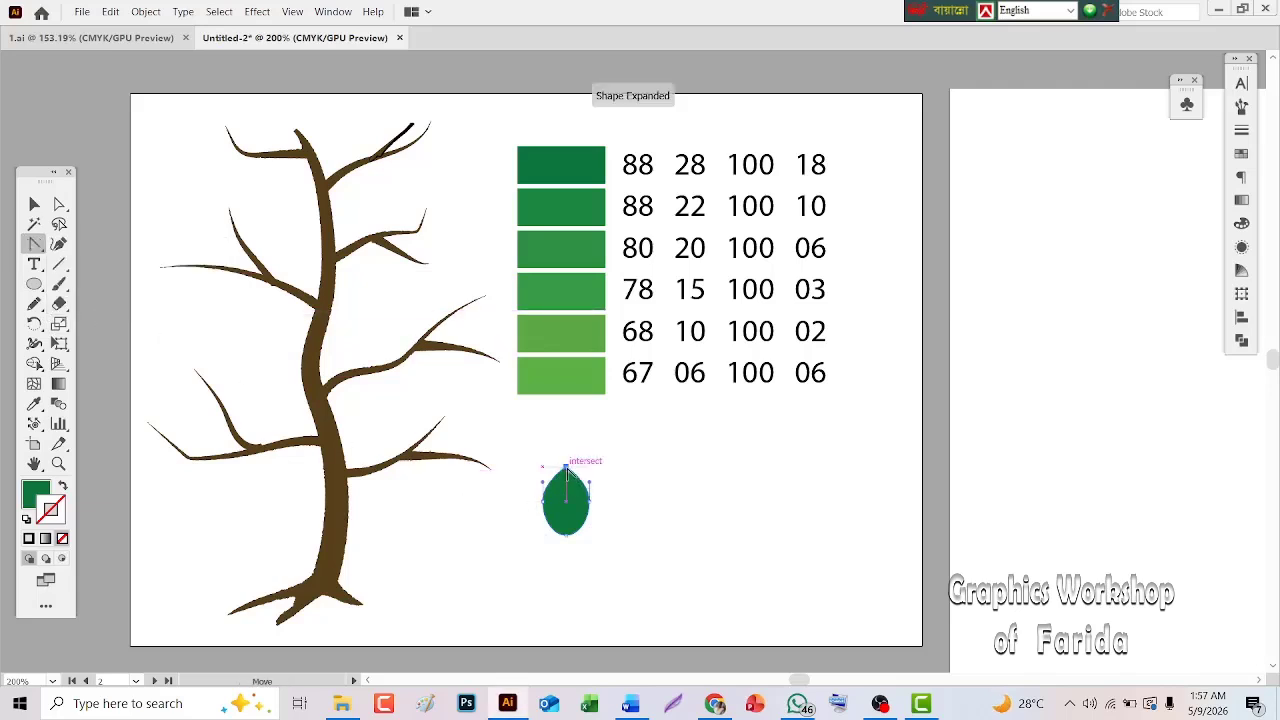
click(566, 534)
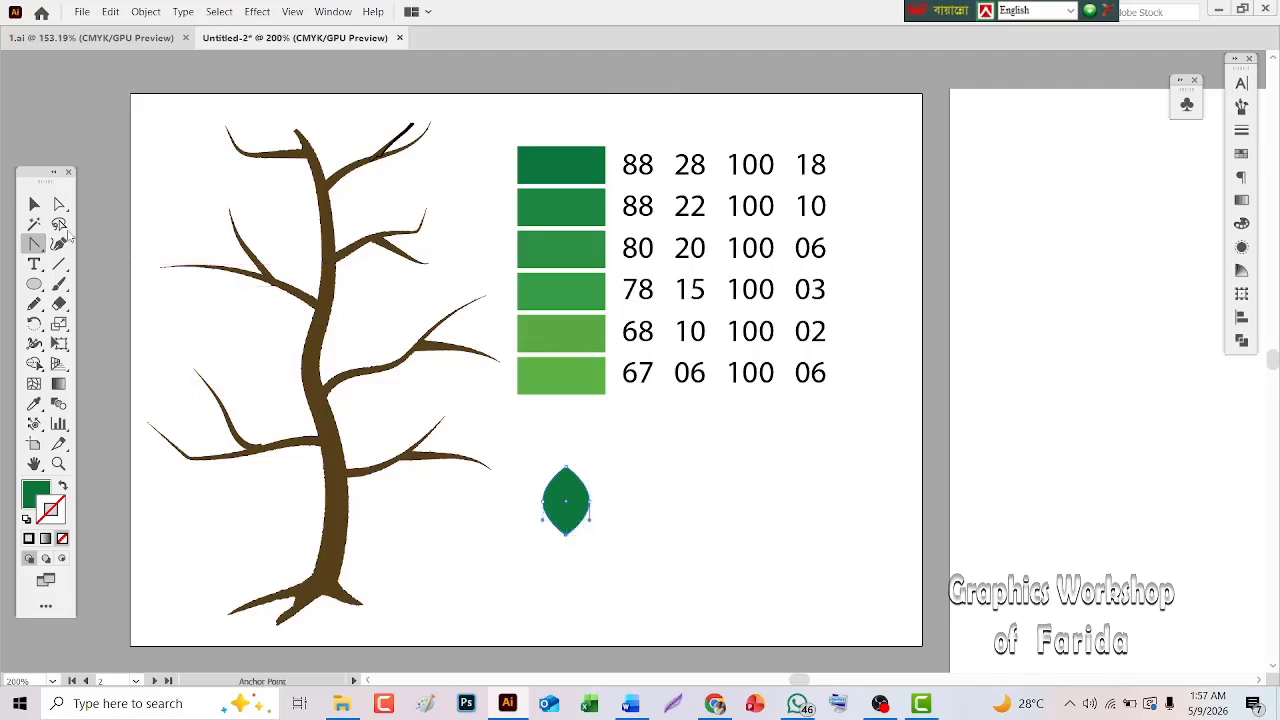
Step: Lower the shape's two side anchor points to form a teardrop leaf, and narrow the leaf
click(59, 205)
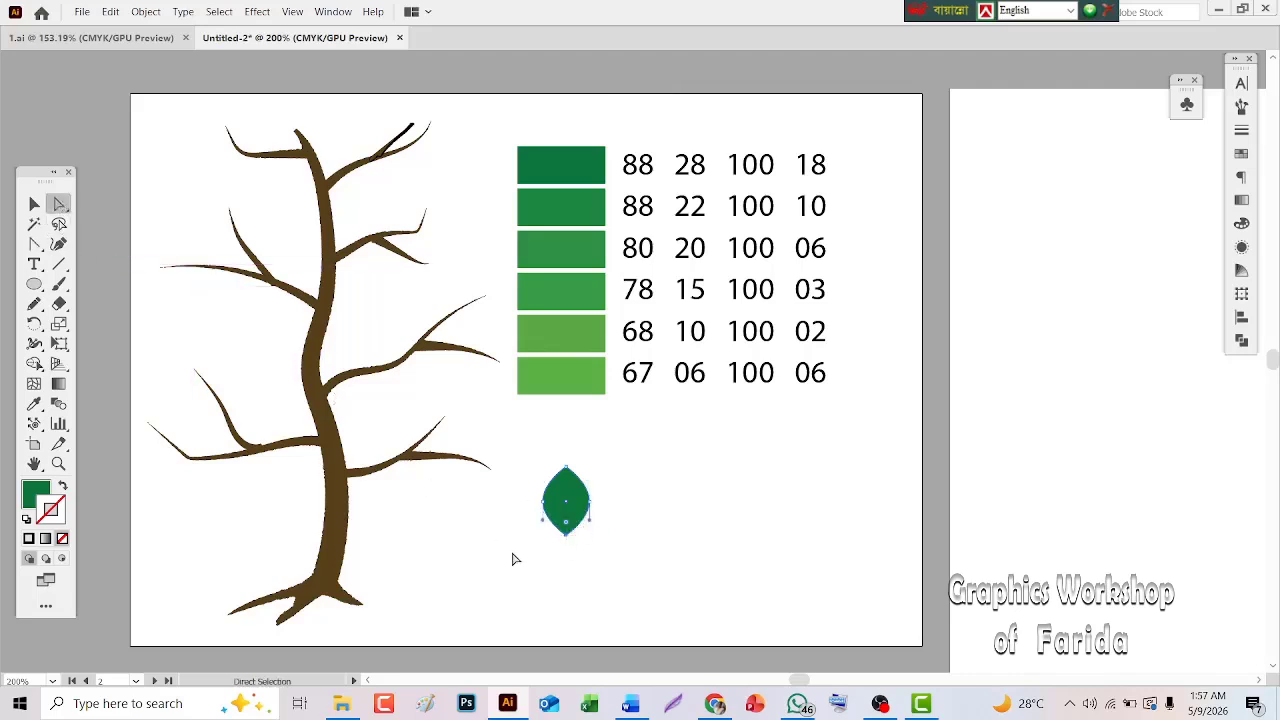
drag(531, 507, 590, 515)
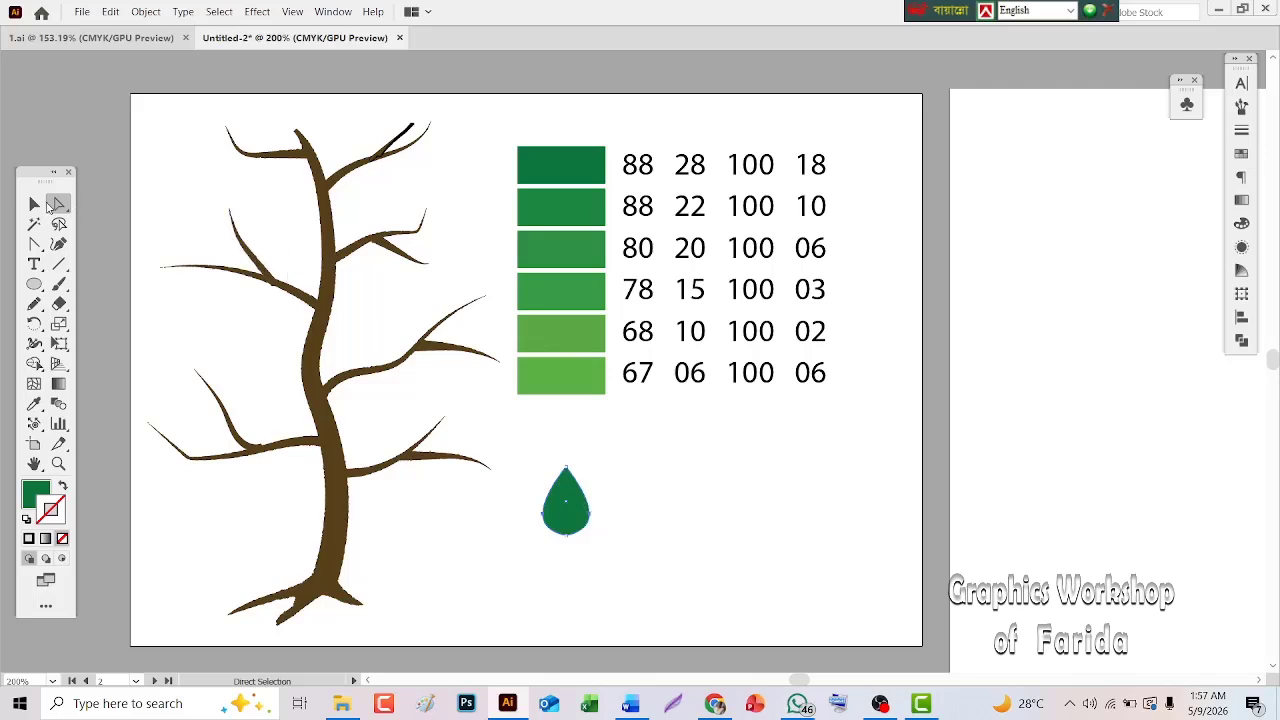
click(35, 204)
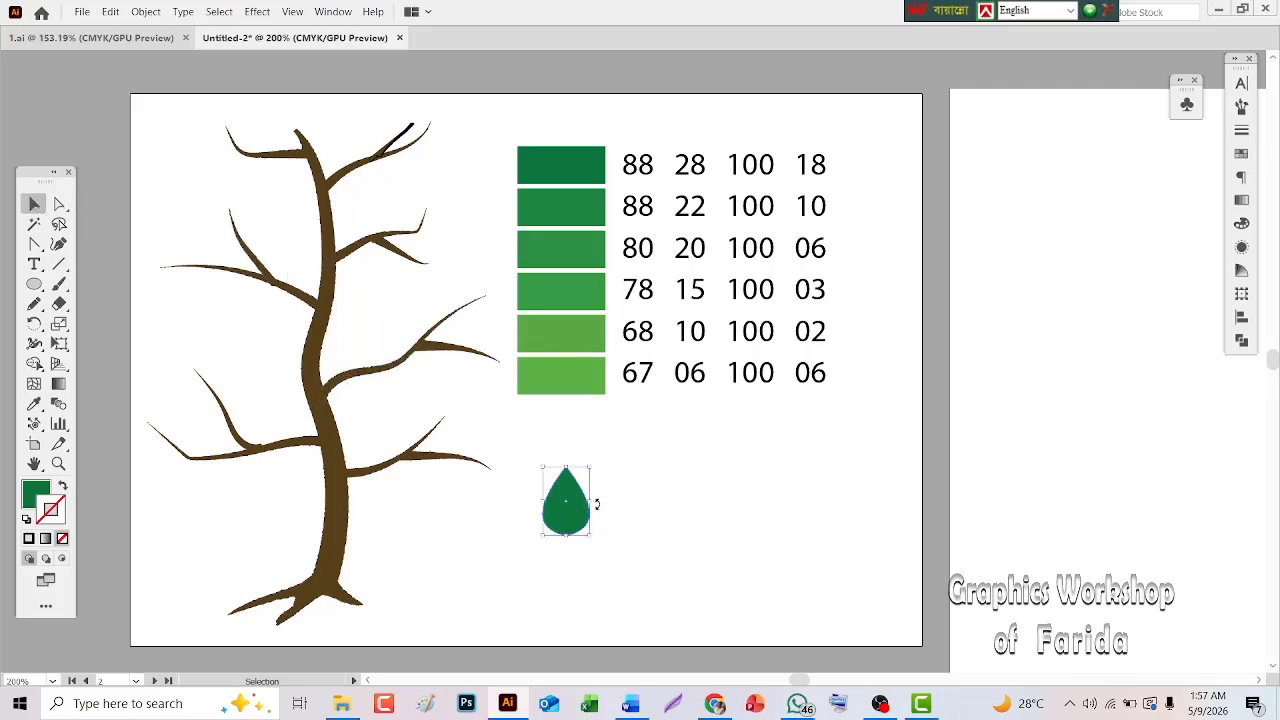
mouse_move(597, 503)
mouse_down()
mouse_move(577, 512)
mouse_move(554, 489)
mouse_move(575, 519)
mouse_move(592, 489)
mouse_move(640, 488)
mouse_move(592, 516)
mouse_up()
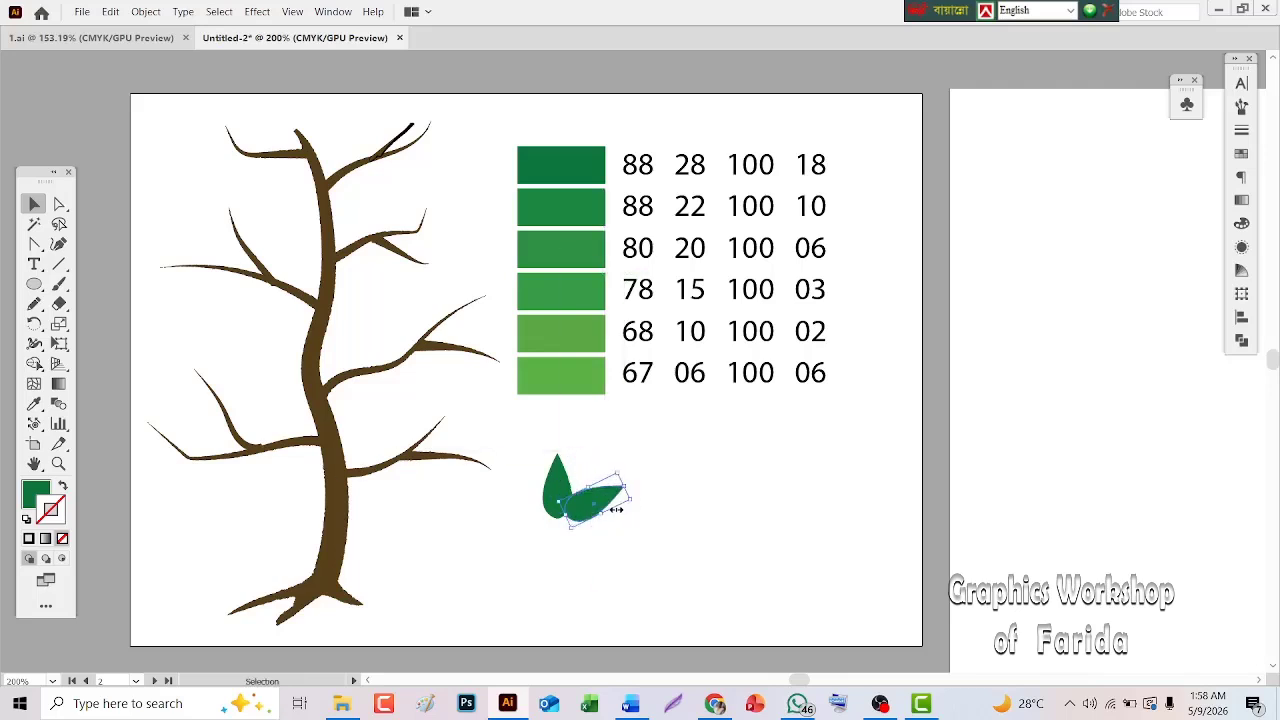
Step: Build a six-leaf cluster from rotated and resized copies of the leaf, filling the copies with different greens sampled from the swatches
drag(612, 506, 585, 580)
key(i)
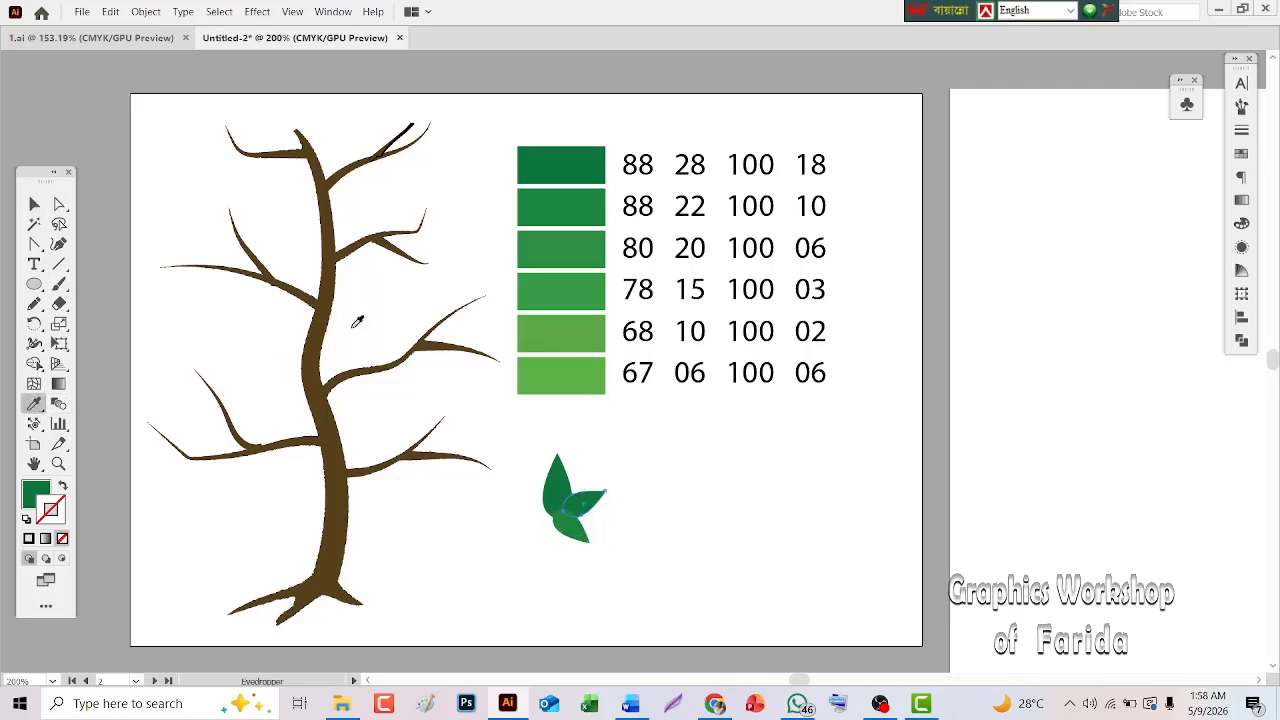
click(545, 247)
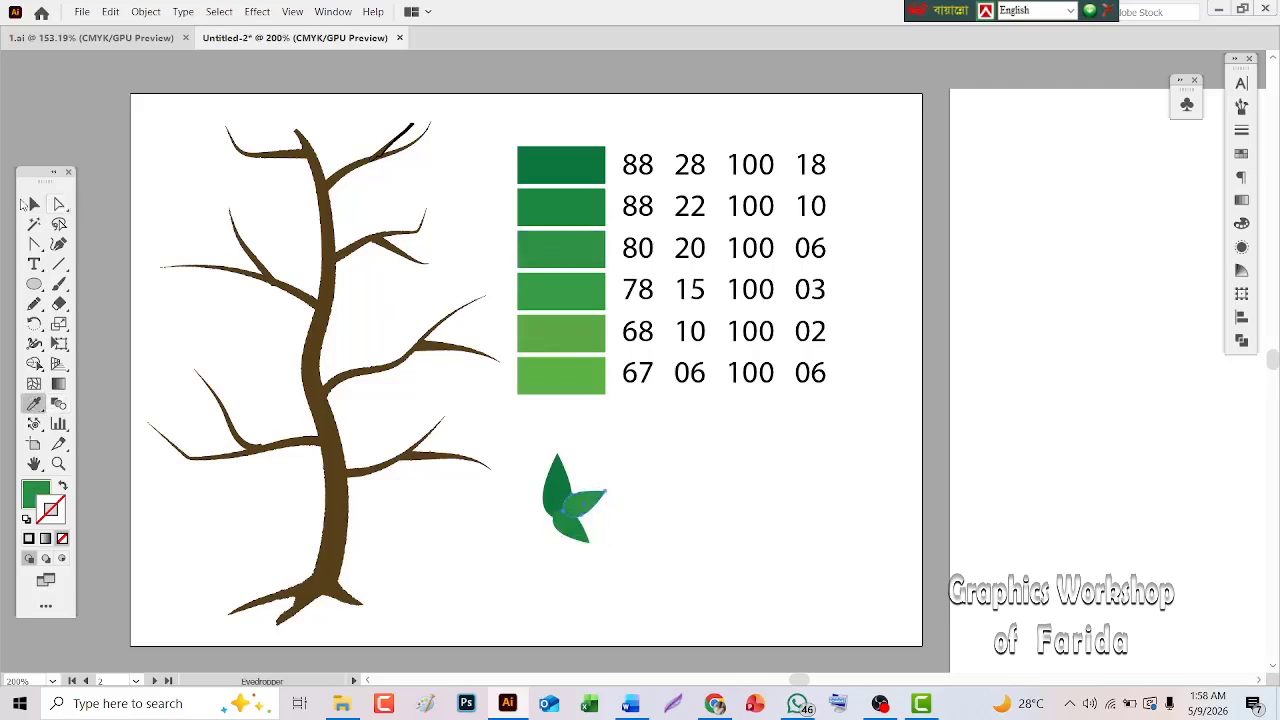
click(35, 204)
click(551, 572)
drag(566, 528, 583, 550)
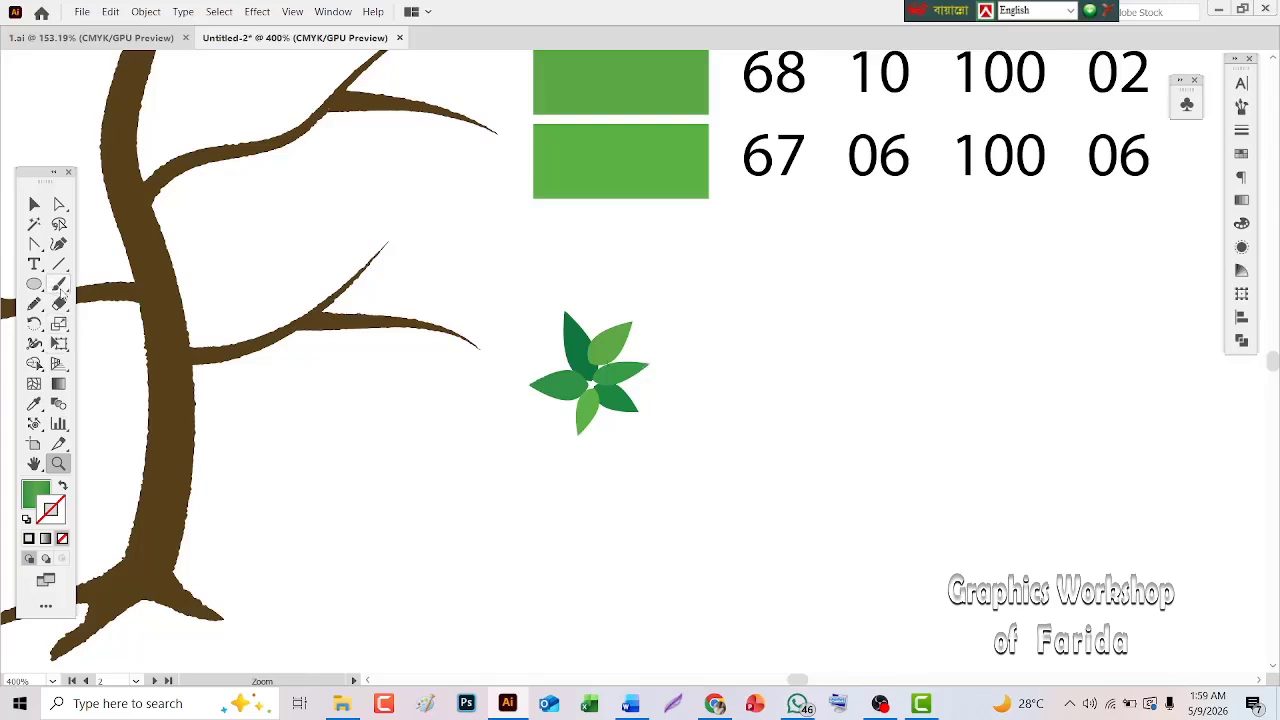
Step: Duplicate the six-leaf cluster beside the original and fill all leaves of the copy with the 68 10 100 02 green
click(34, 204)
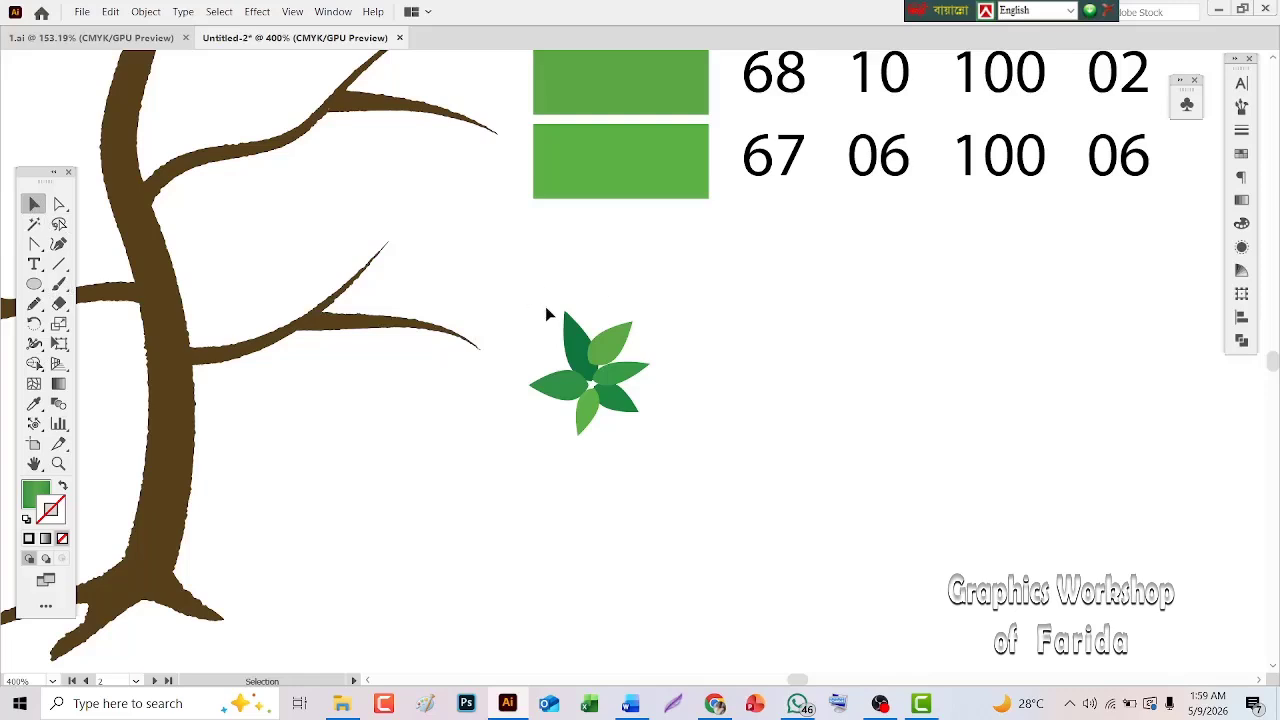
drag(545, 306, 659, 434)
drag(566, 397, 754, 389)
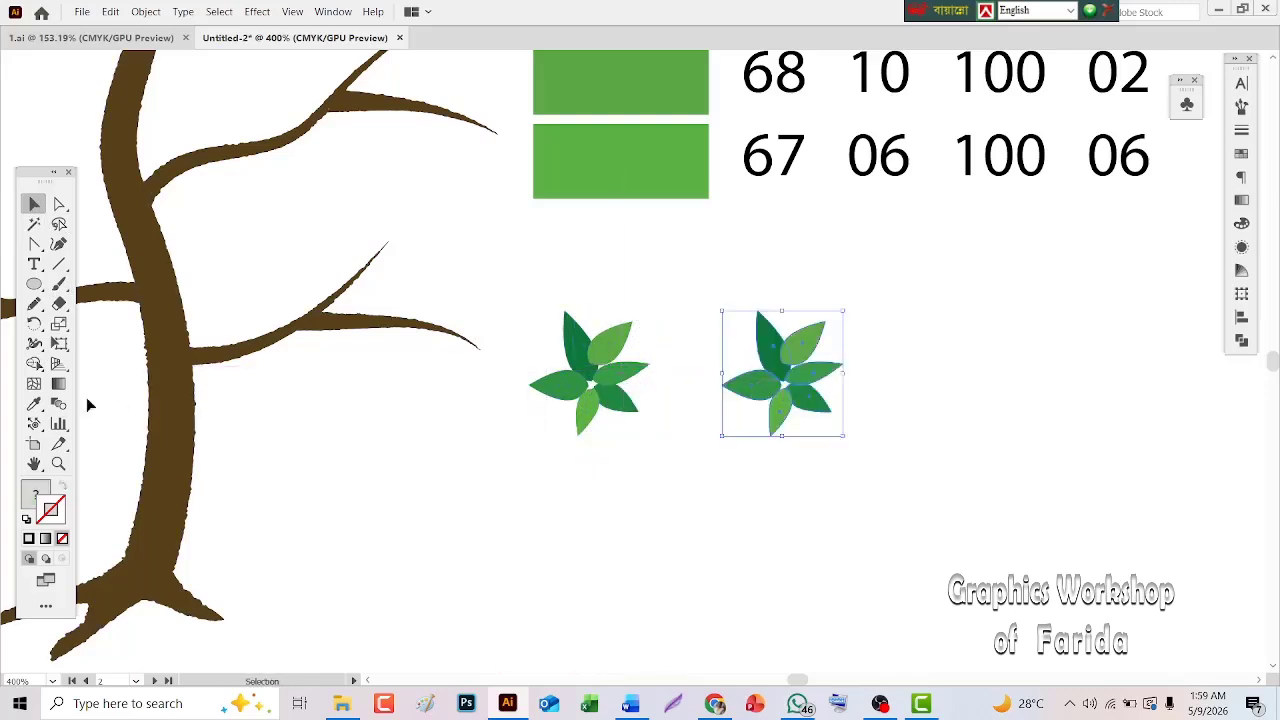
click(34, 404)
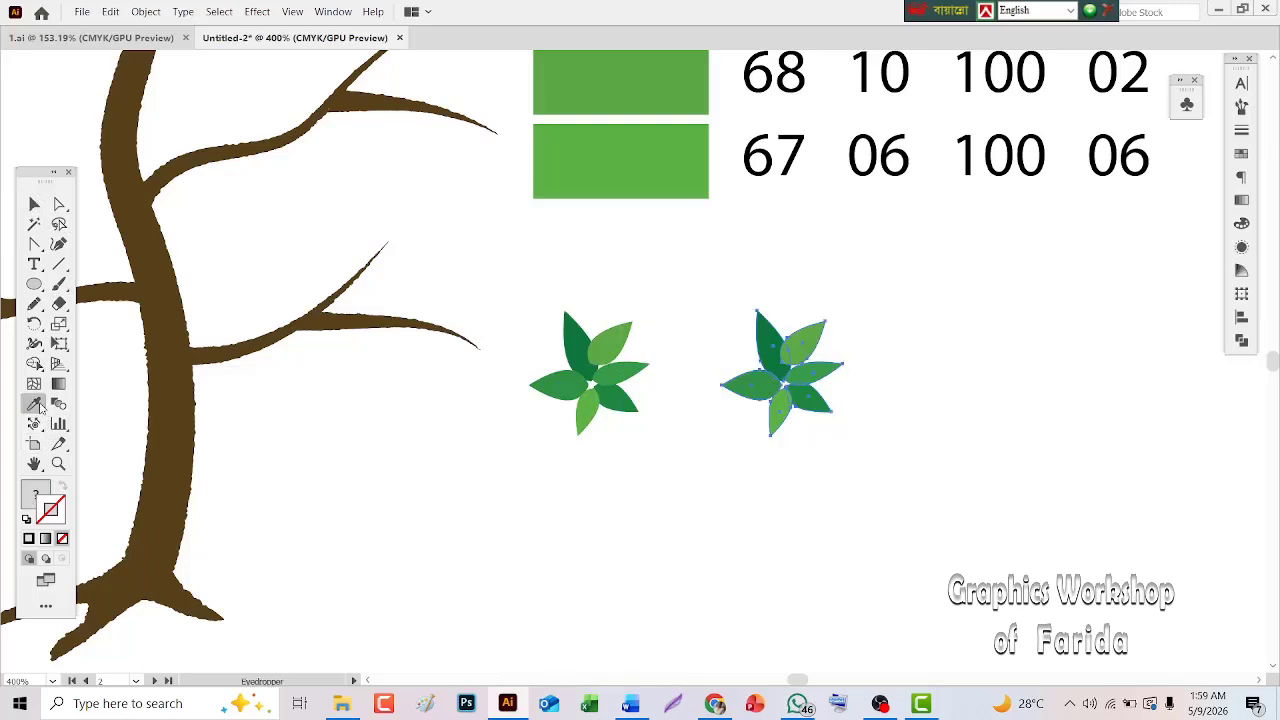
click(610, 80)
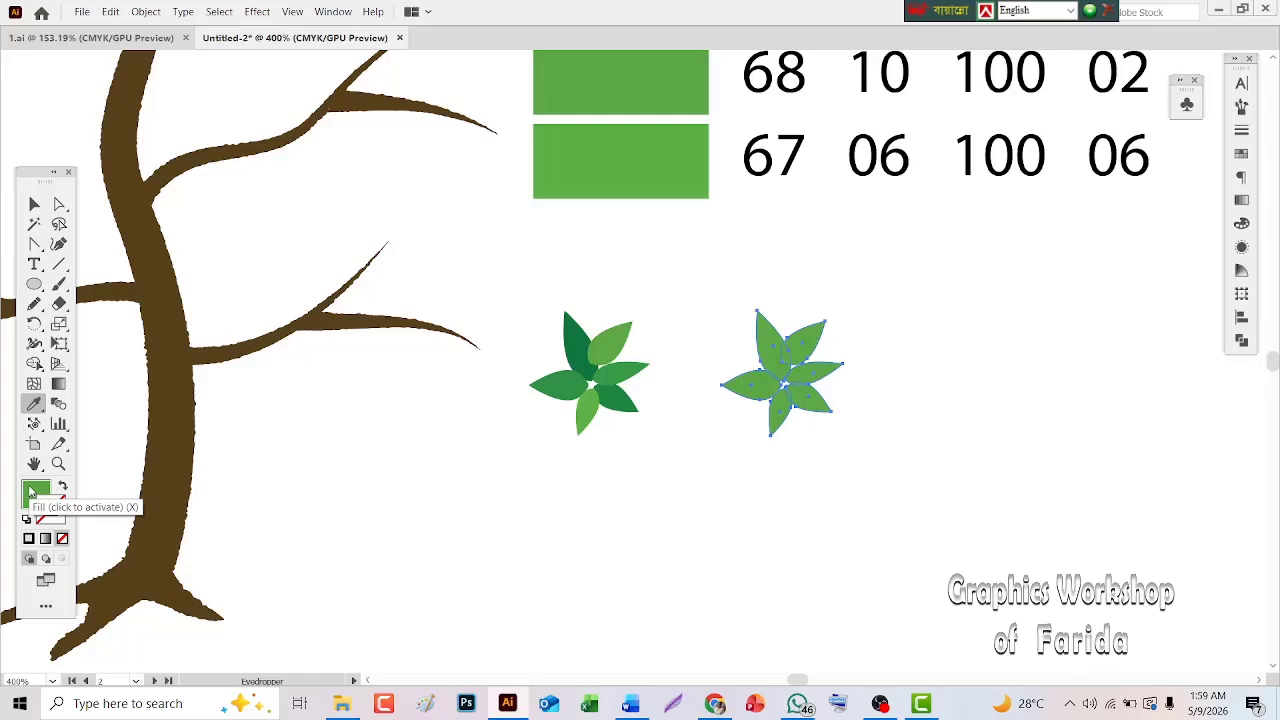
Step: Give the copied cluster a darker green stroke of C 68, M 10, Y 100, K 38 with a weight of 0.25 pt
drag(30, 492, 66, 501)
drag(54, 499, 54, 505)
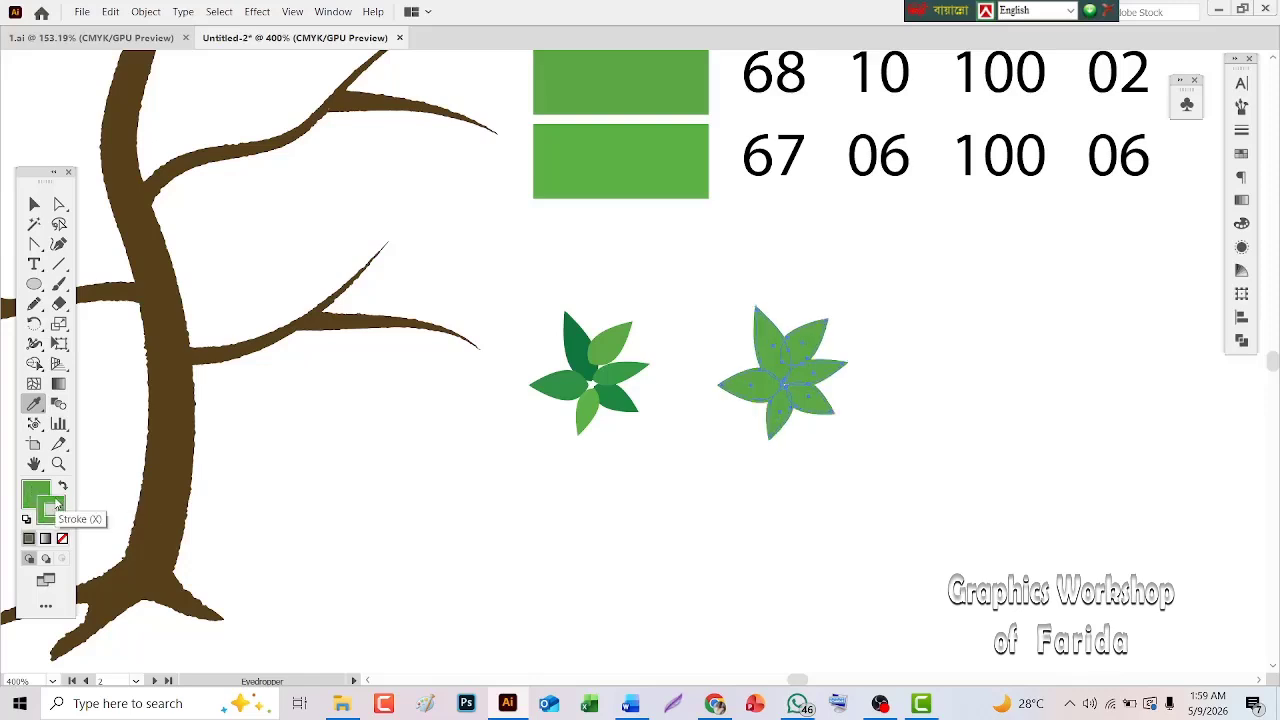
click(1240, 224)
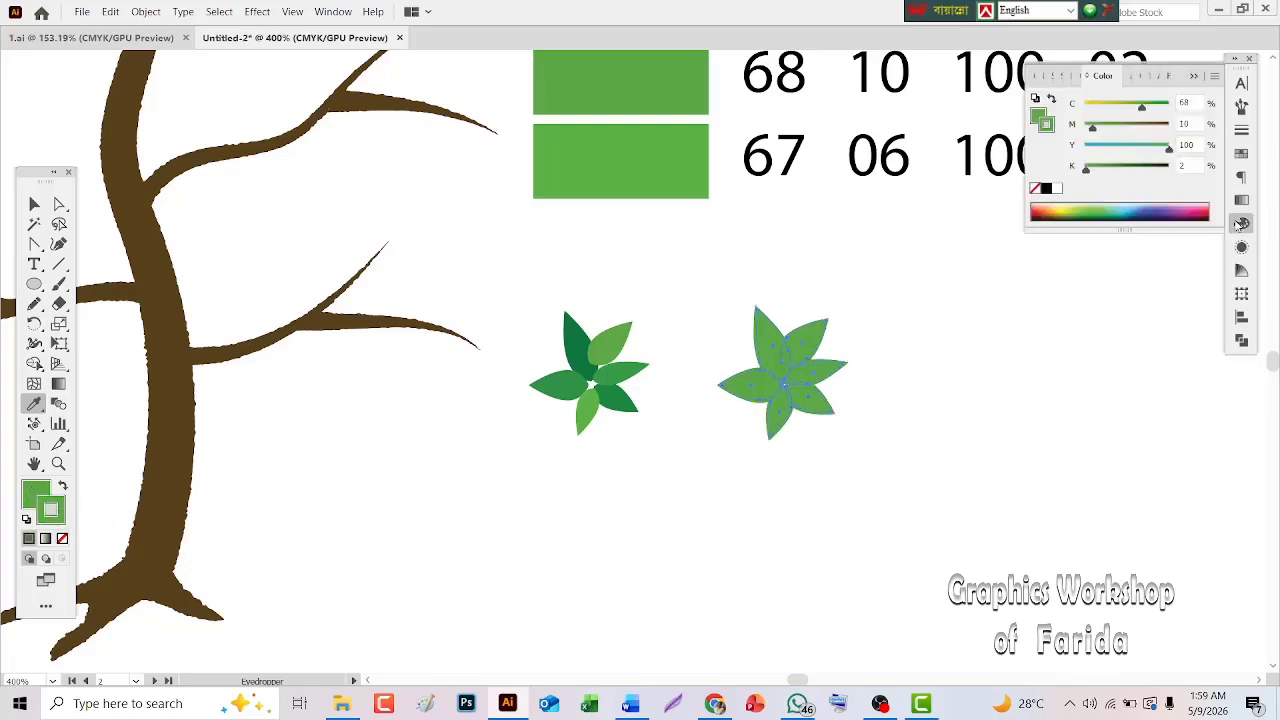
click(1118, 168)
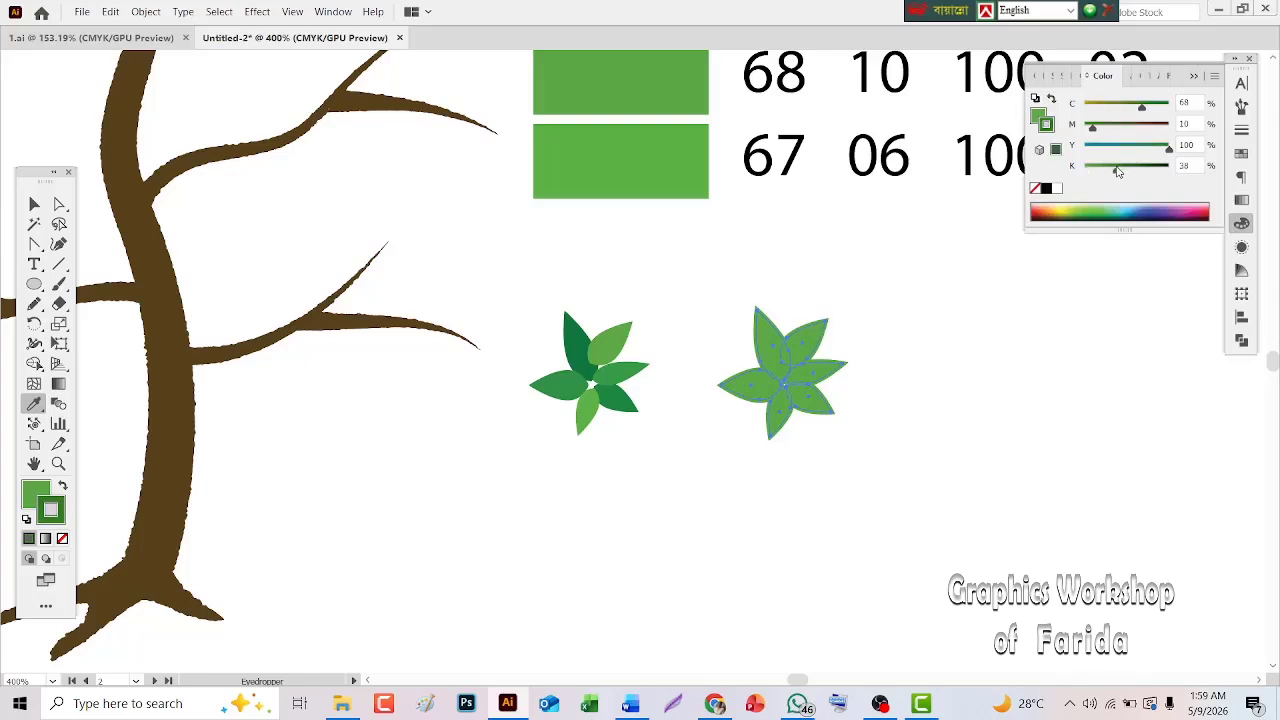
click(1242, 129)
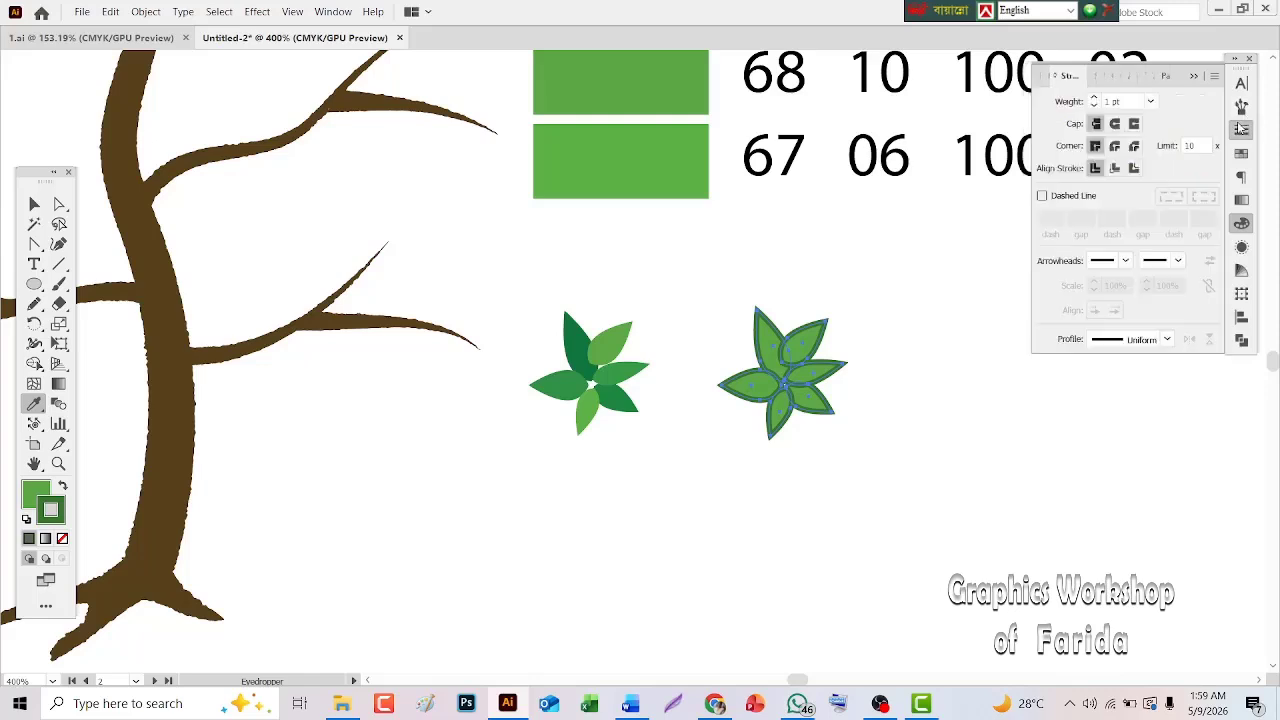
click(1094, 105)
click(1094, 105)
click(1094, 105)
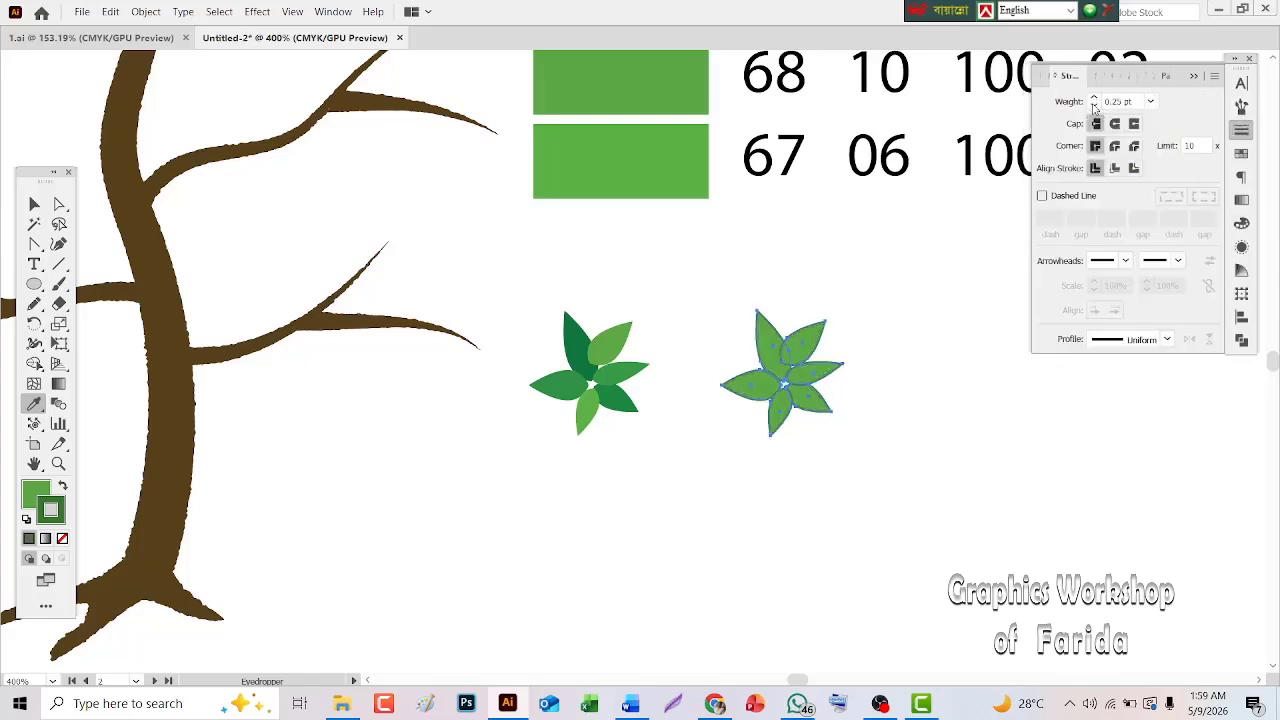
Step: Duplicate the outlined cluster to make a third one beside it and remove the third cluster's stroke
click(34, 203)
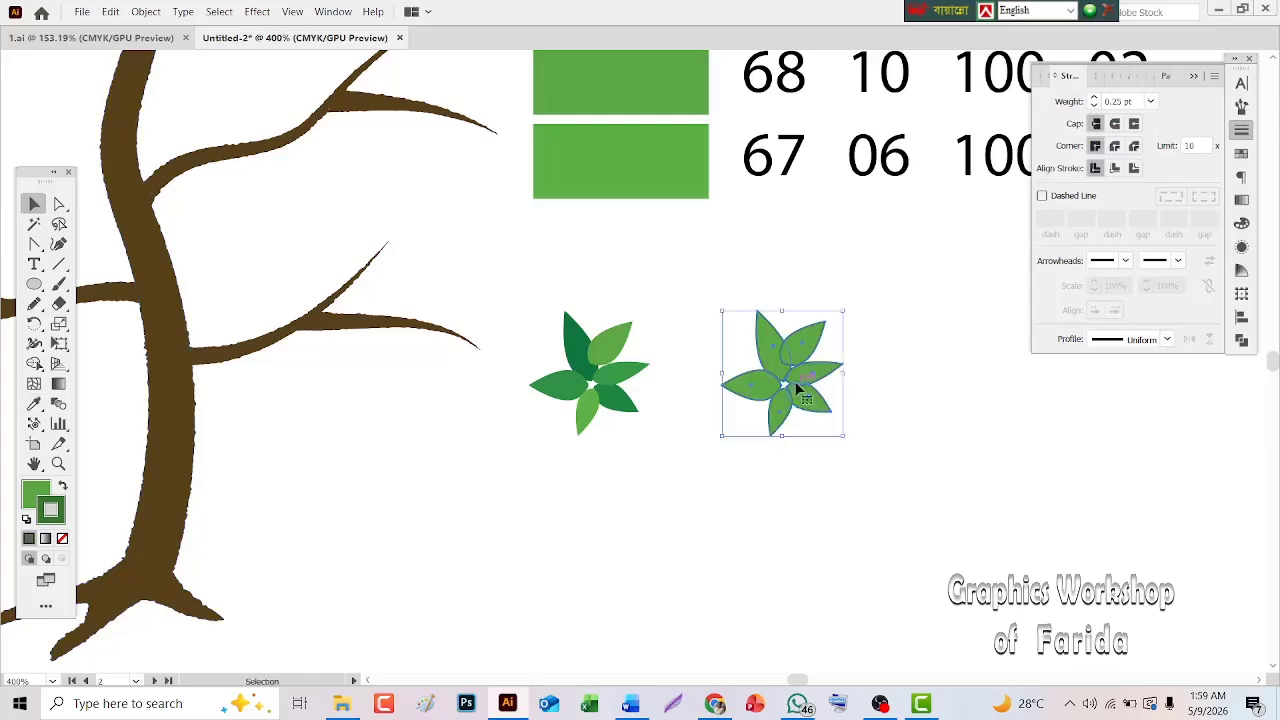
drag(795, 381, 912, 386)
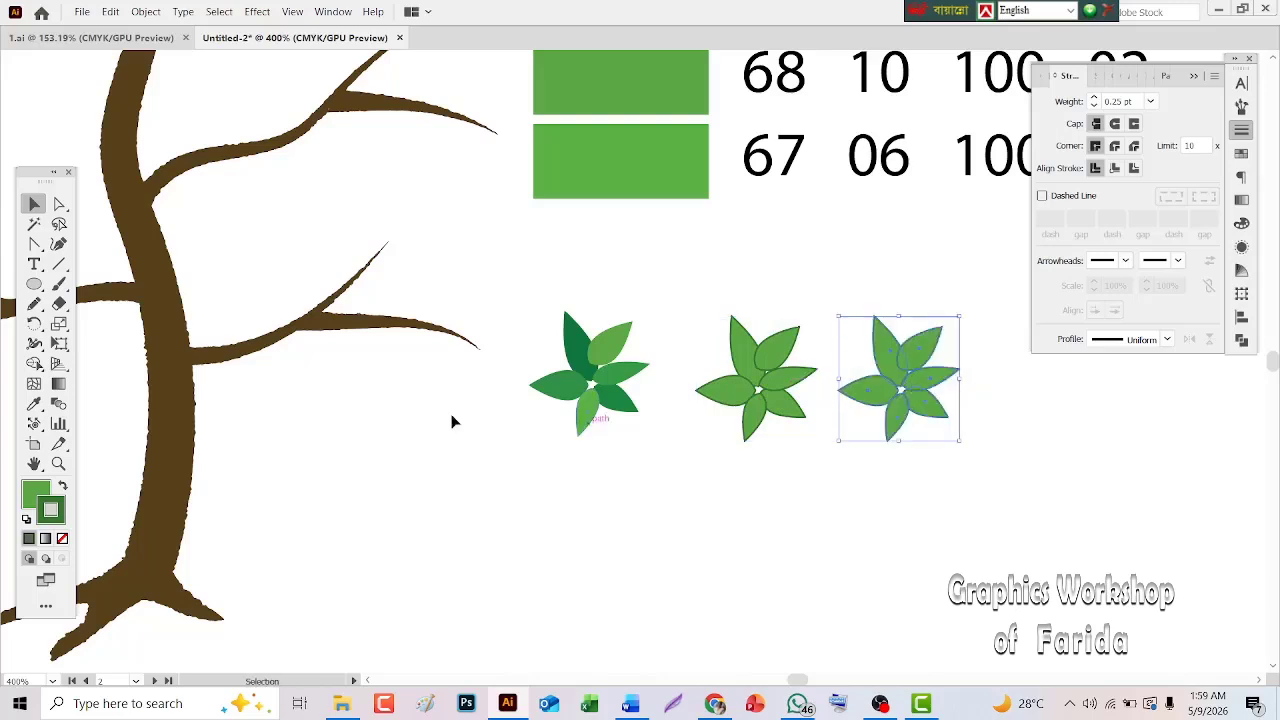
click(40, 488)
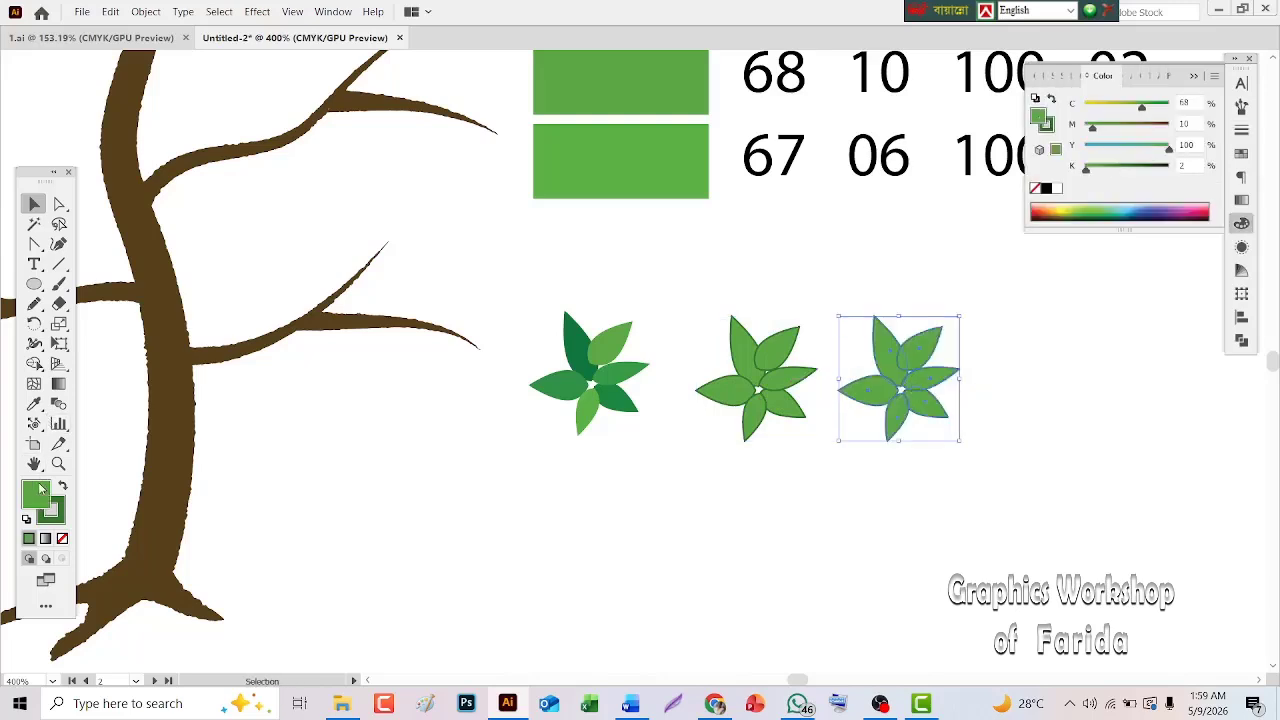
click(57, 520)
click(63, 539)
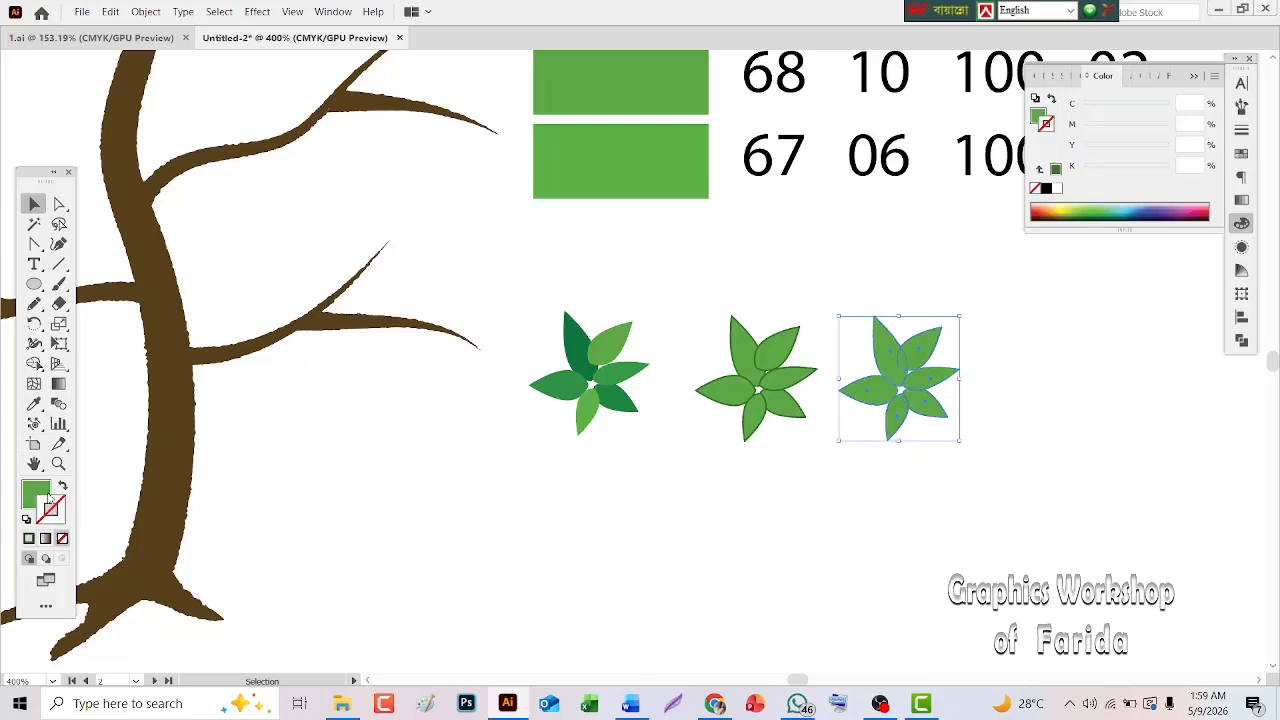
Step: Apply a white-to-black linear gradient at 0° to the fill of the third cluster's leaves
click(43, 490)
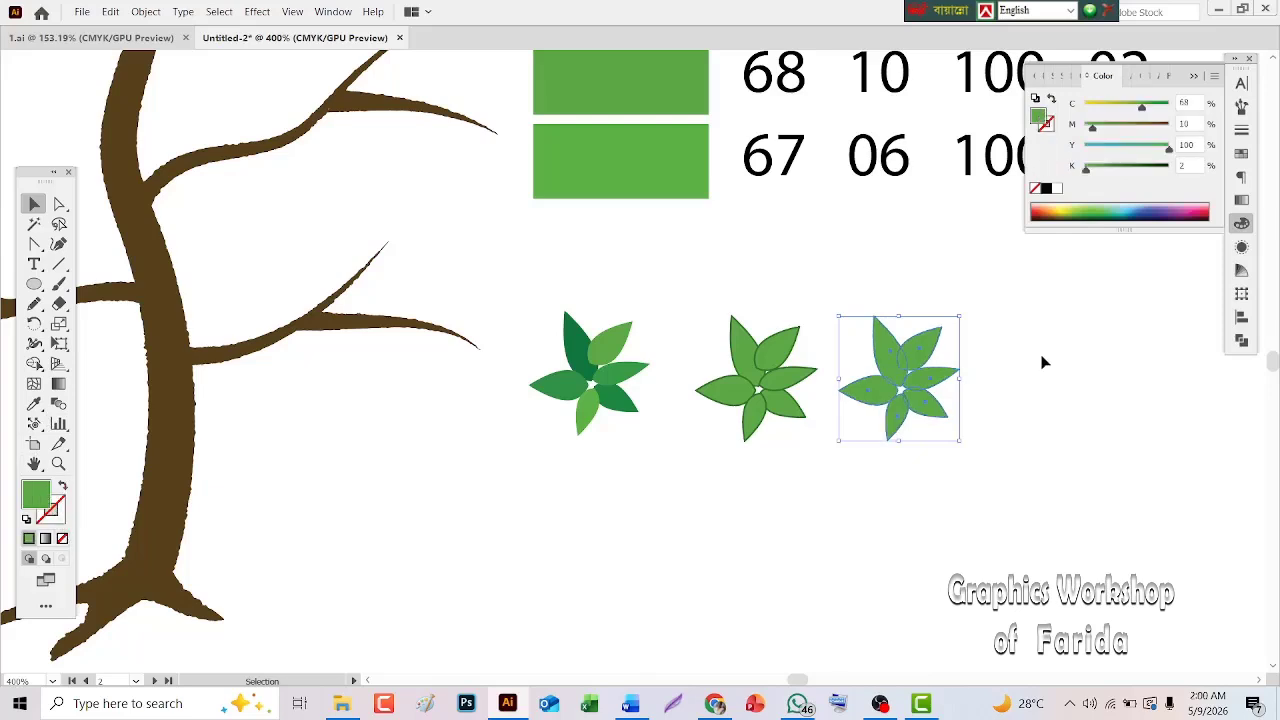
click(34, 463)
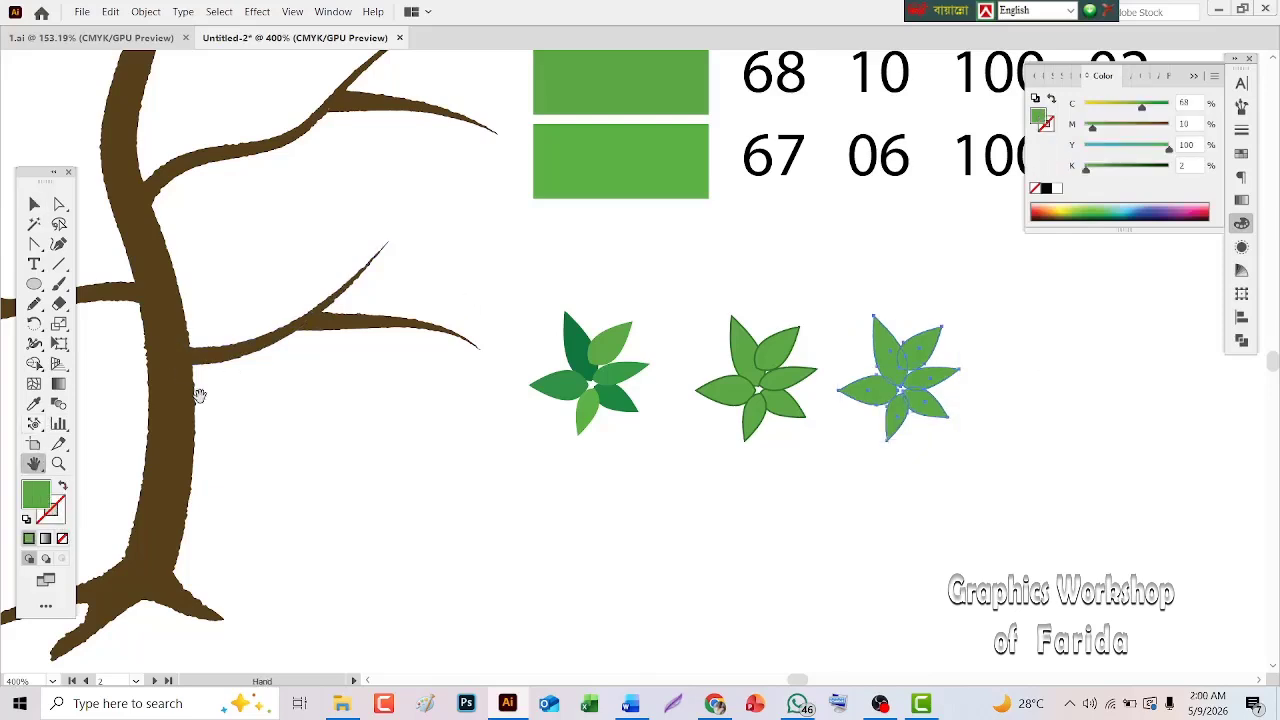
drag(514, 253, 358, 368)
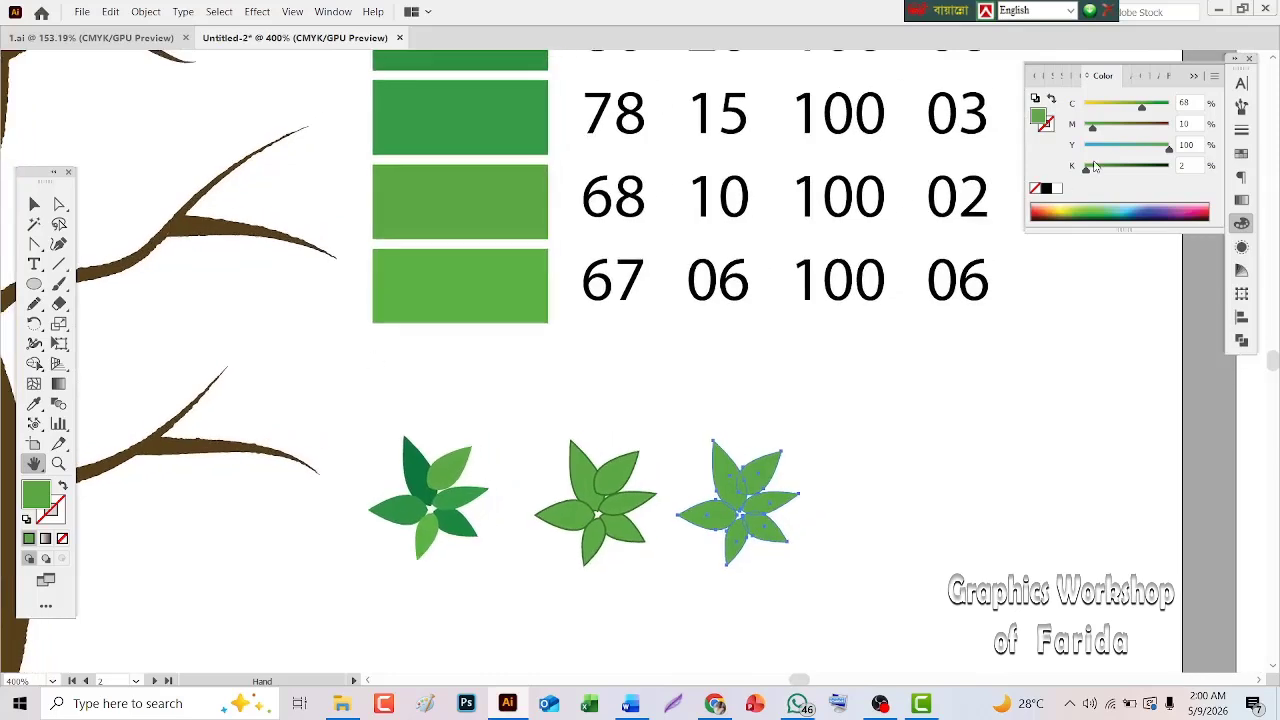
click(1246, 201)
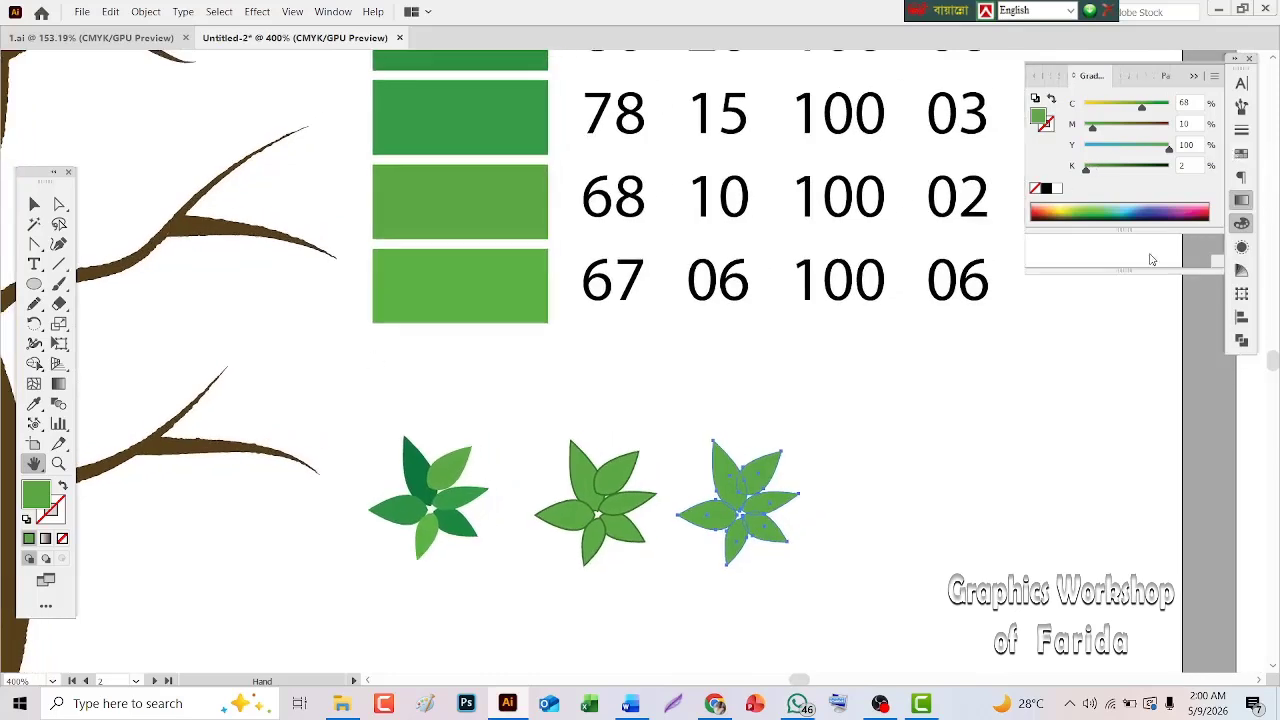
click(1145, 199)
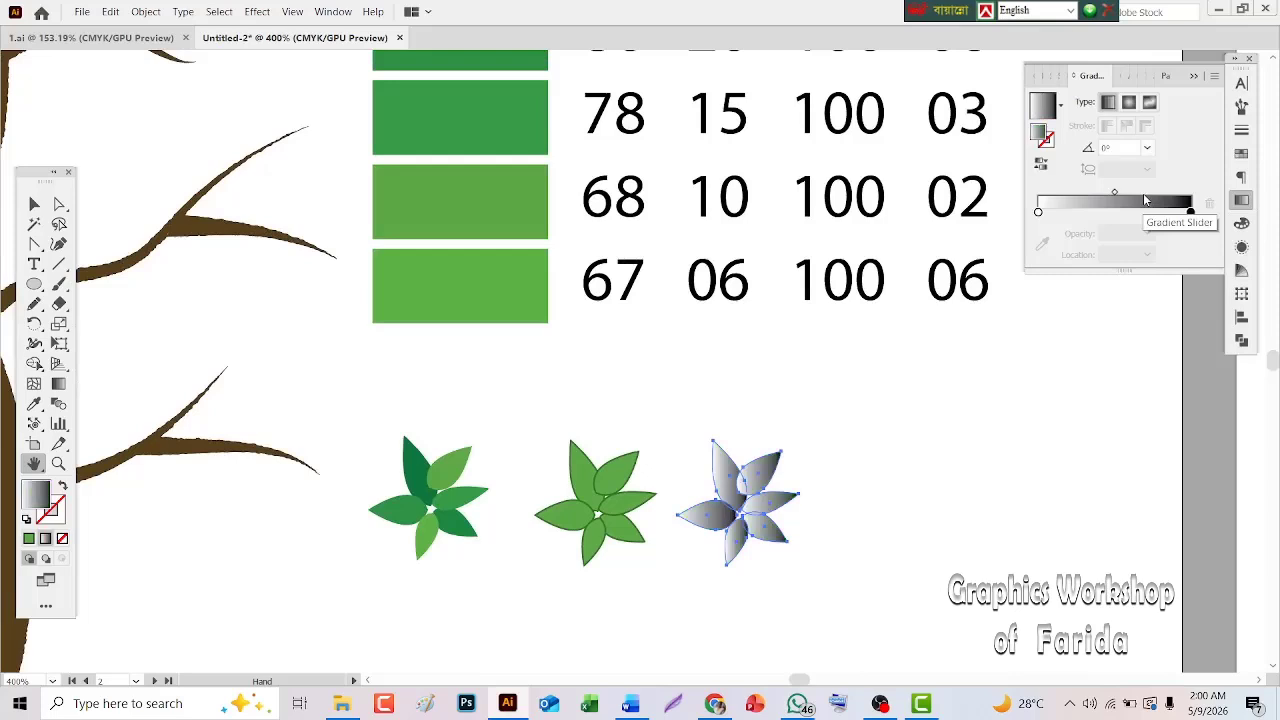
Step: Recolour the third cluster's gradient with swatch colours, running from a darker green to the light 67 06 100 06 green
click(1039, 212)
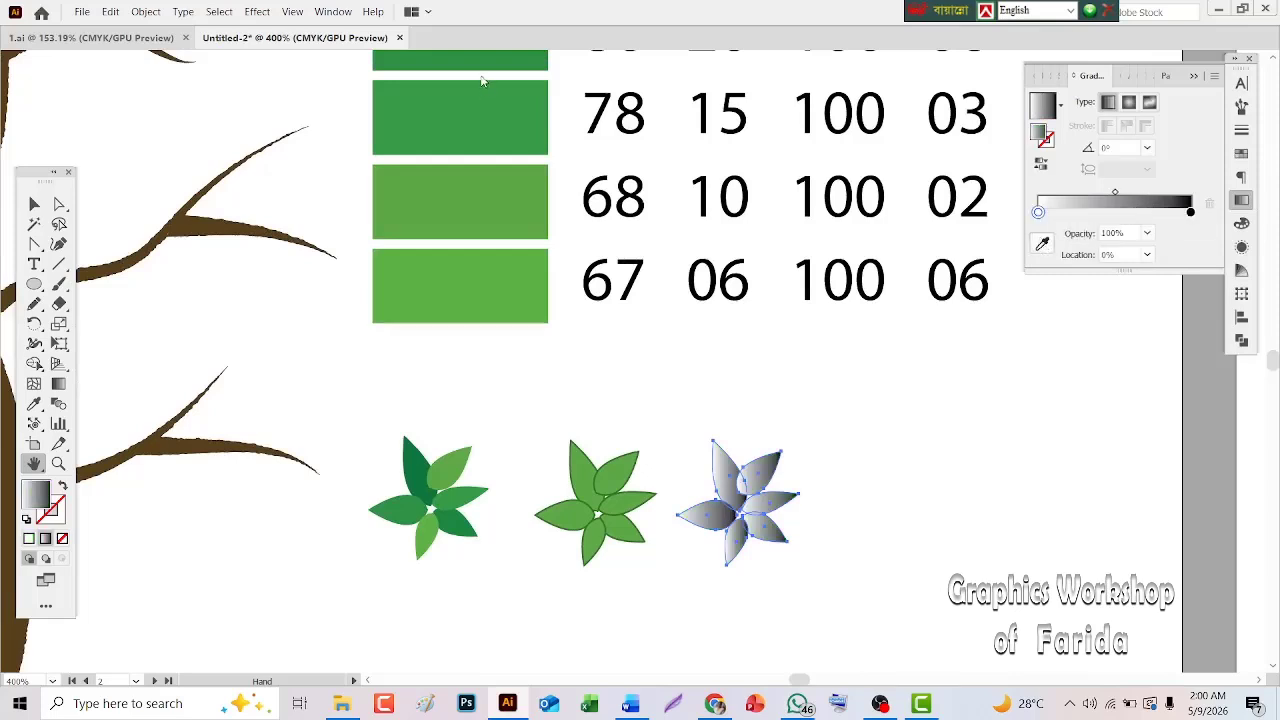
key(g)
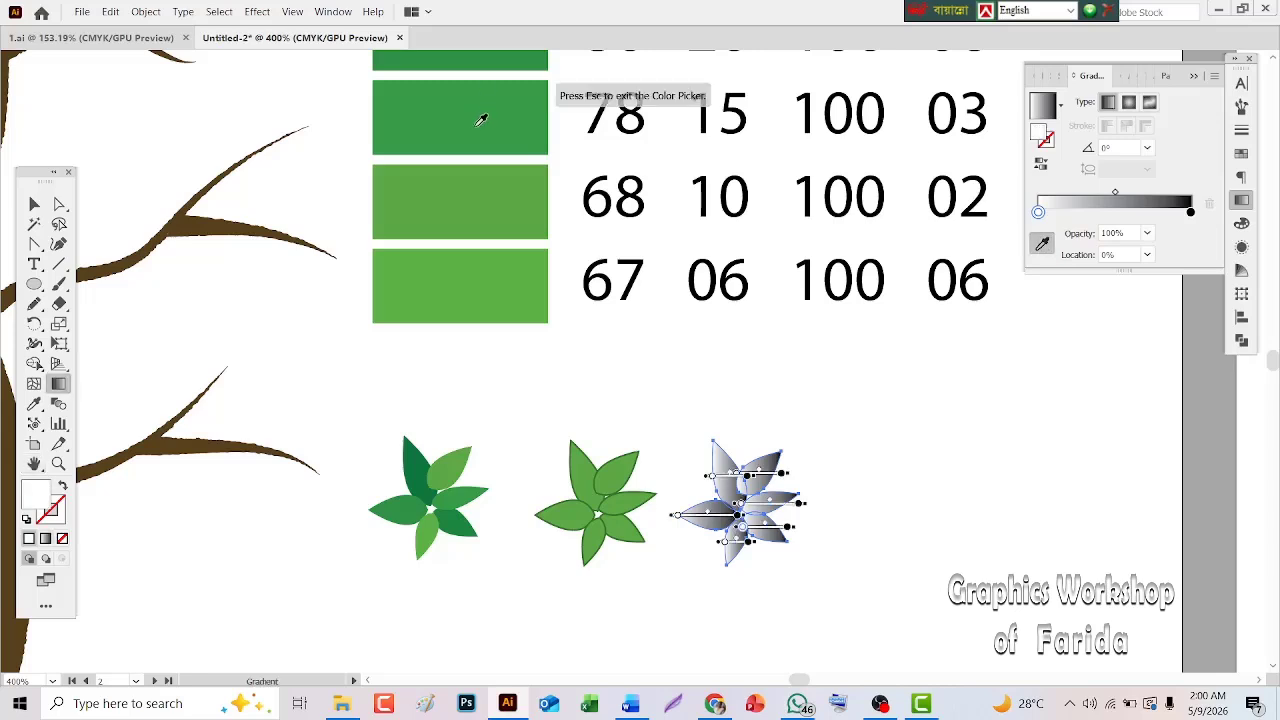
click(489, 112)
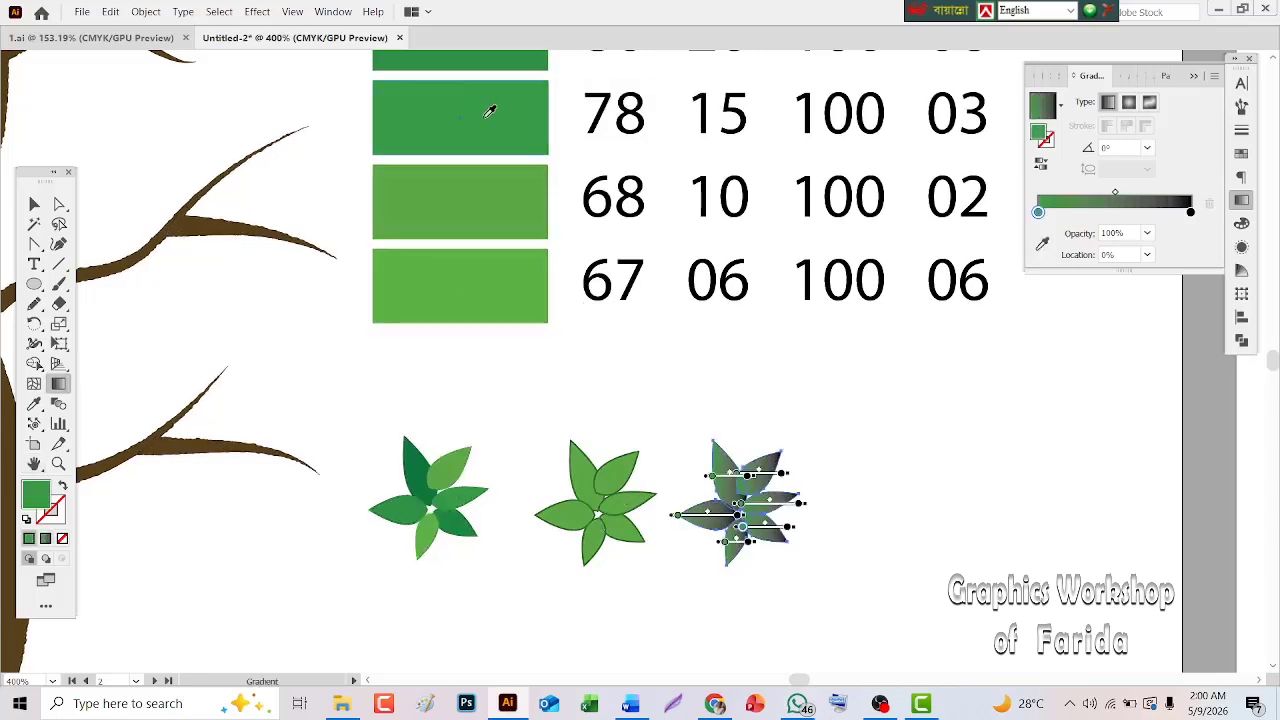
click(1190, 212)
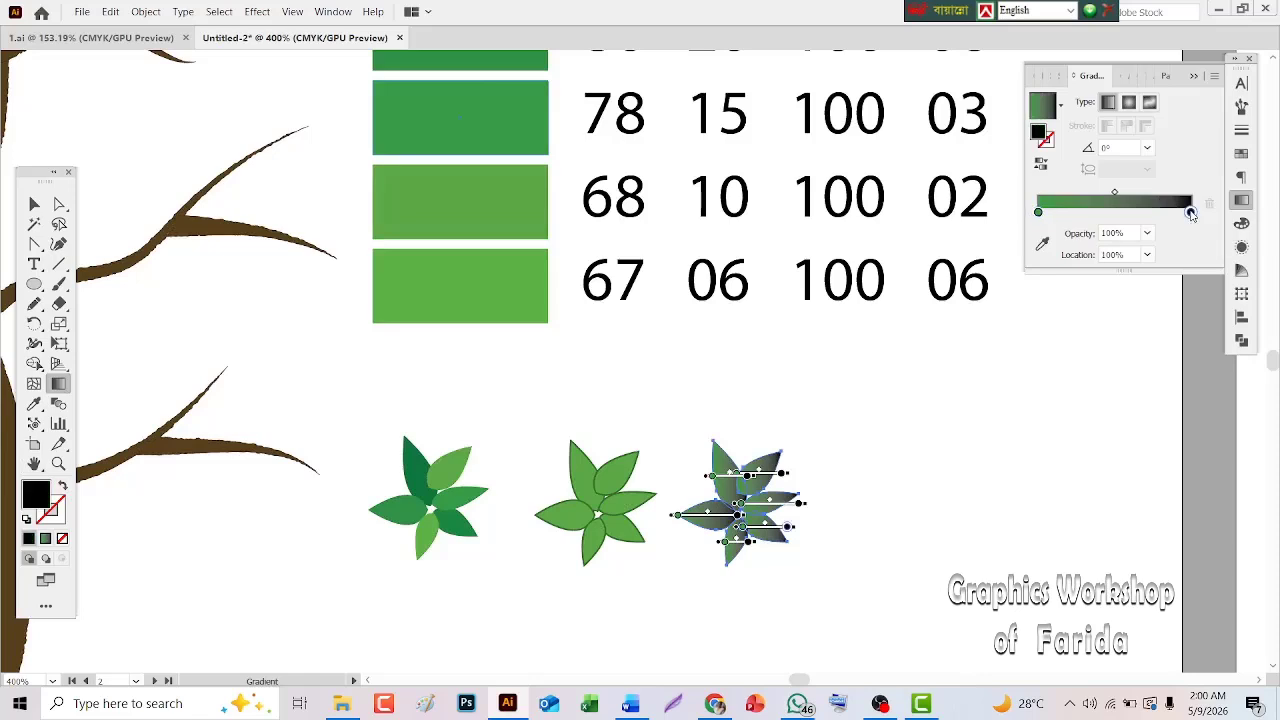
click(1042, 243)
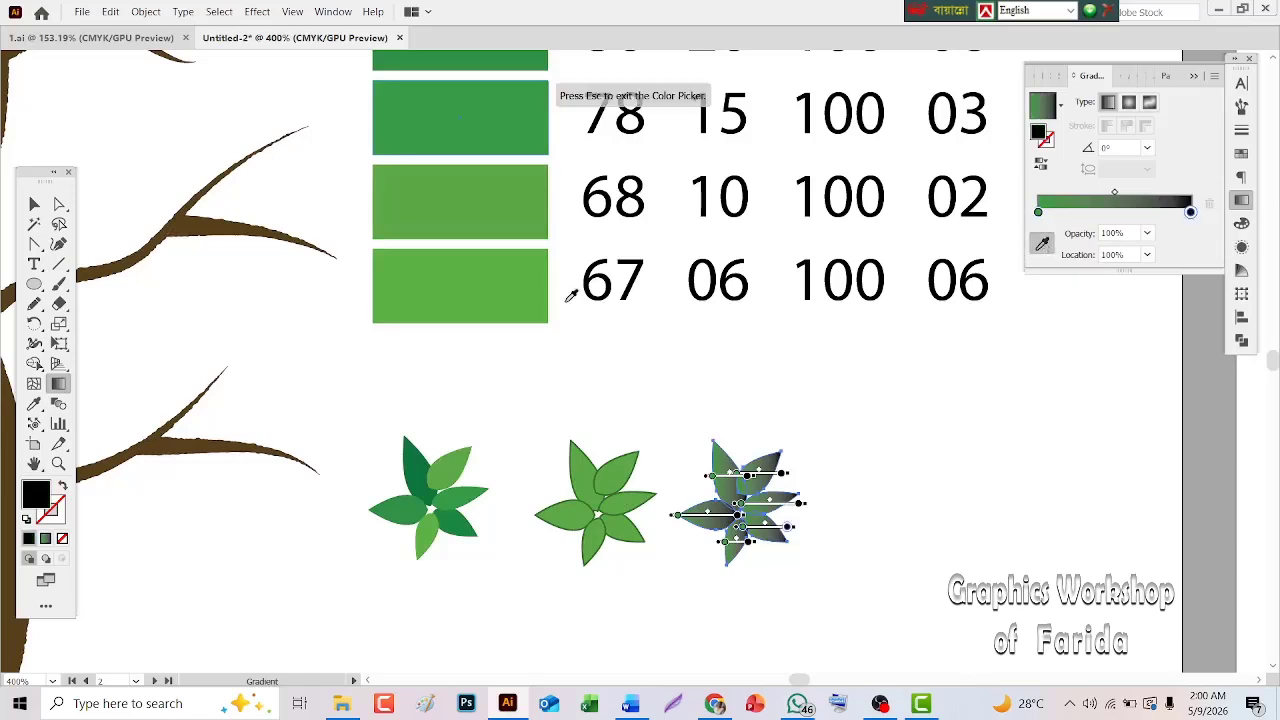
click(478, 275)
key(Escape)
scroll(600, 400, up, 2)
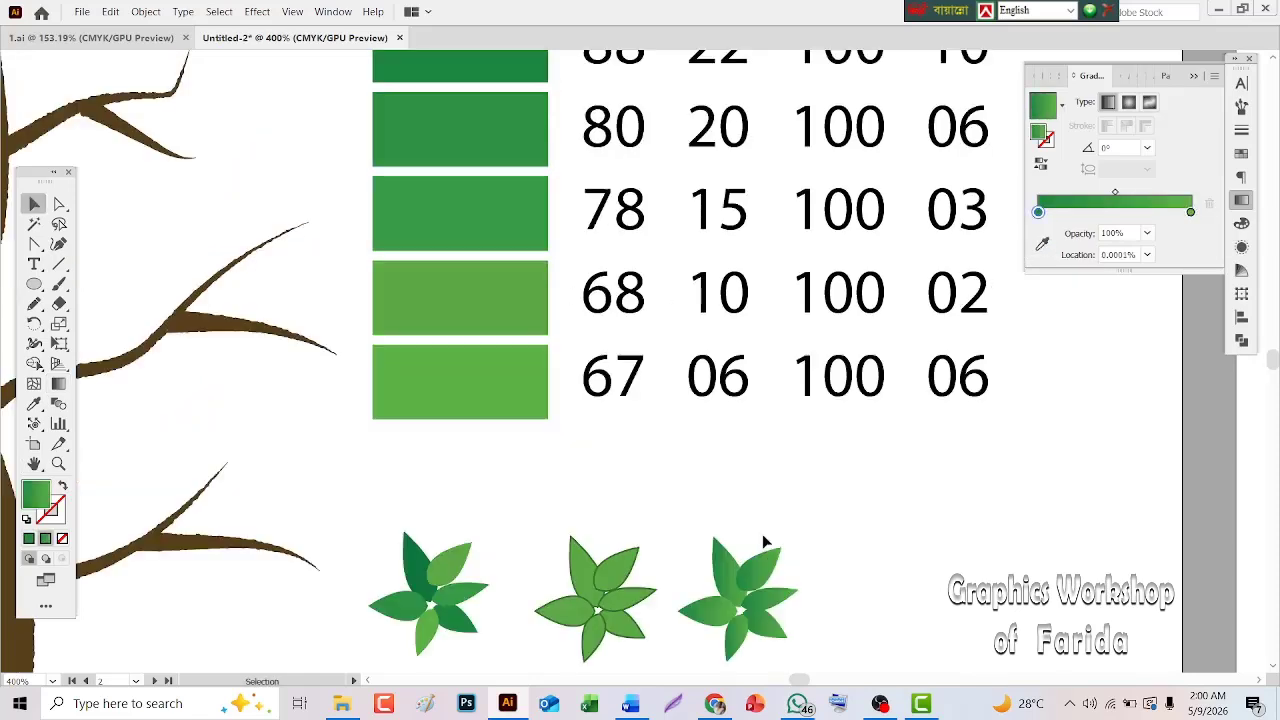
Step: Duplicate the multi-green leaf cluster into the free space beyond the gradient cluster
click(472, 646)
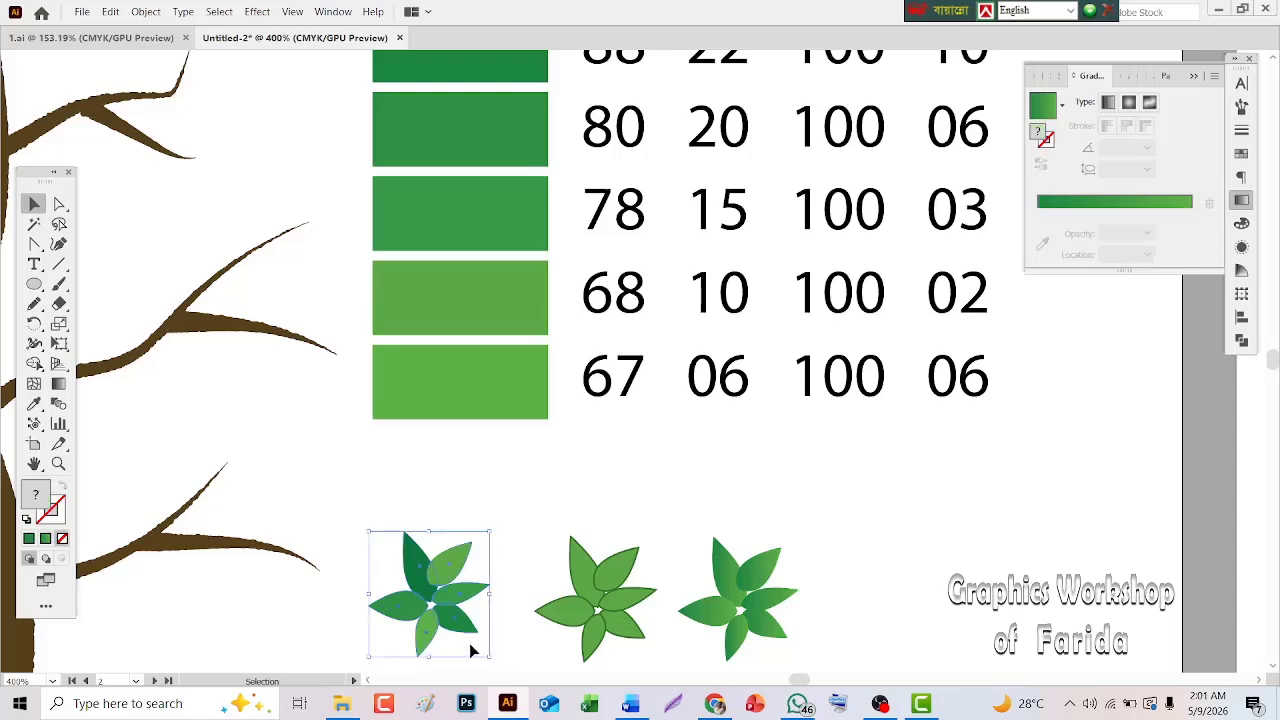
key(ctrl+equal)
key(ctrl+equal)
key(ctrl+equal)
key(ctrl+equal)
key(a)
Step: Reshape the darkest upper leaf of the copied cluster by bulging its outer edge and adjusting the curve of its inner edge
click(183, 320)
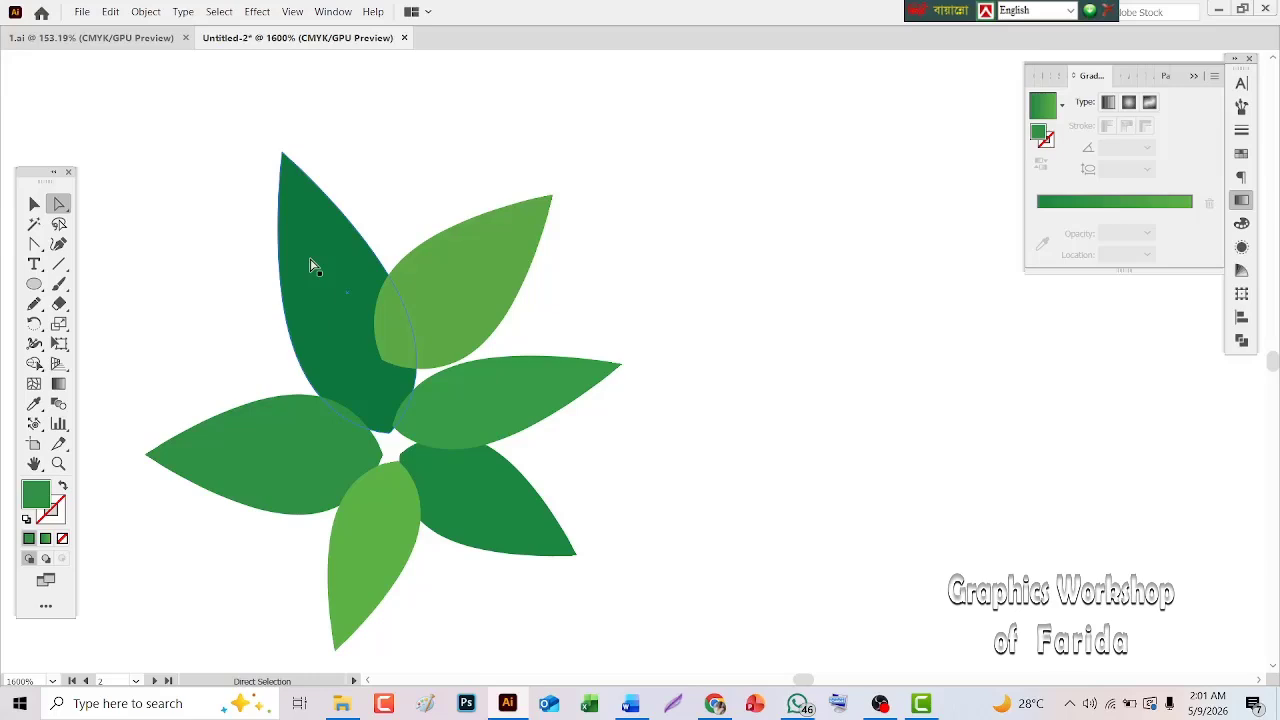
click(310, 264)
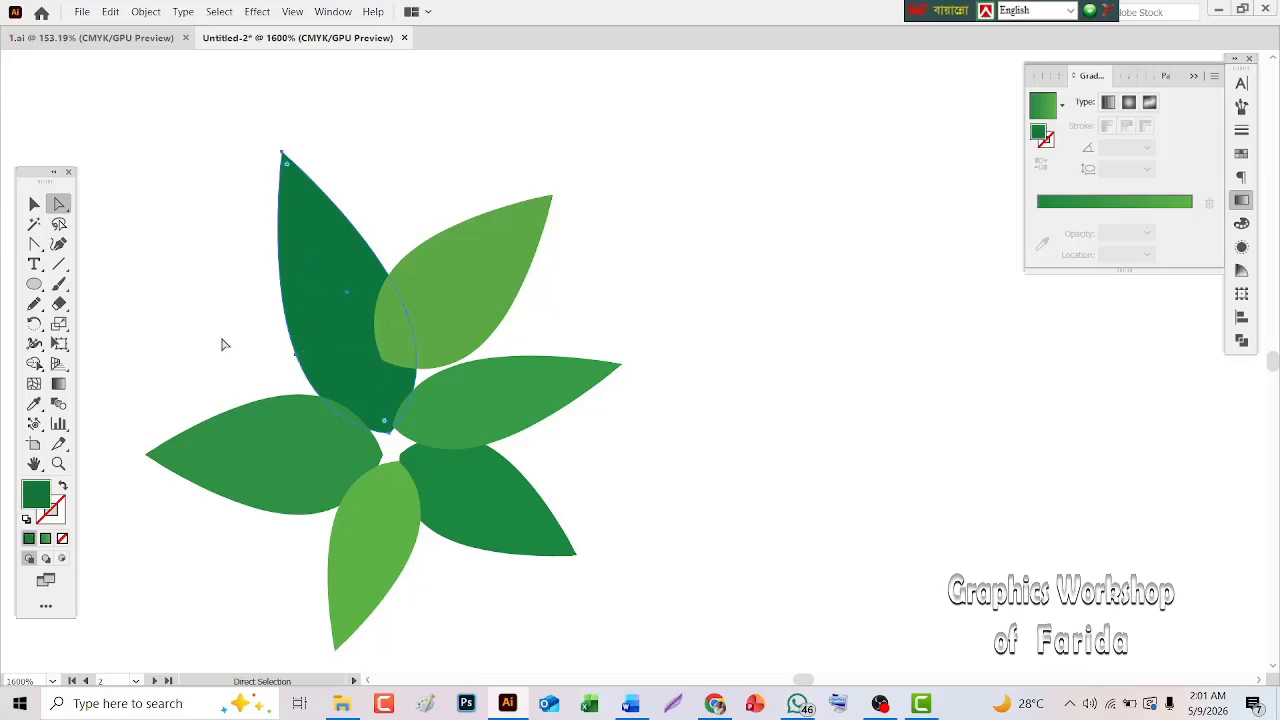
click(300, 353)
drag(266, 280, 229, 243)
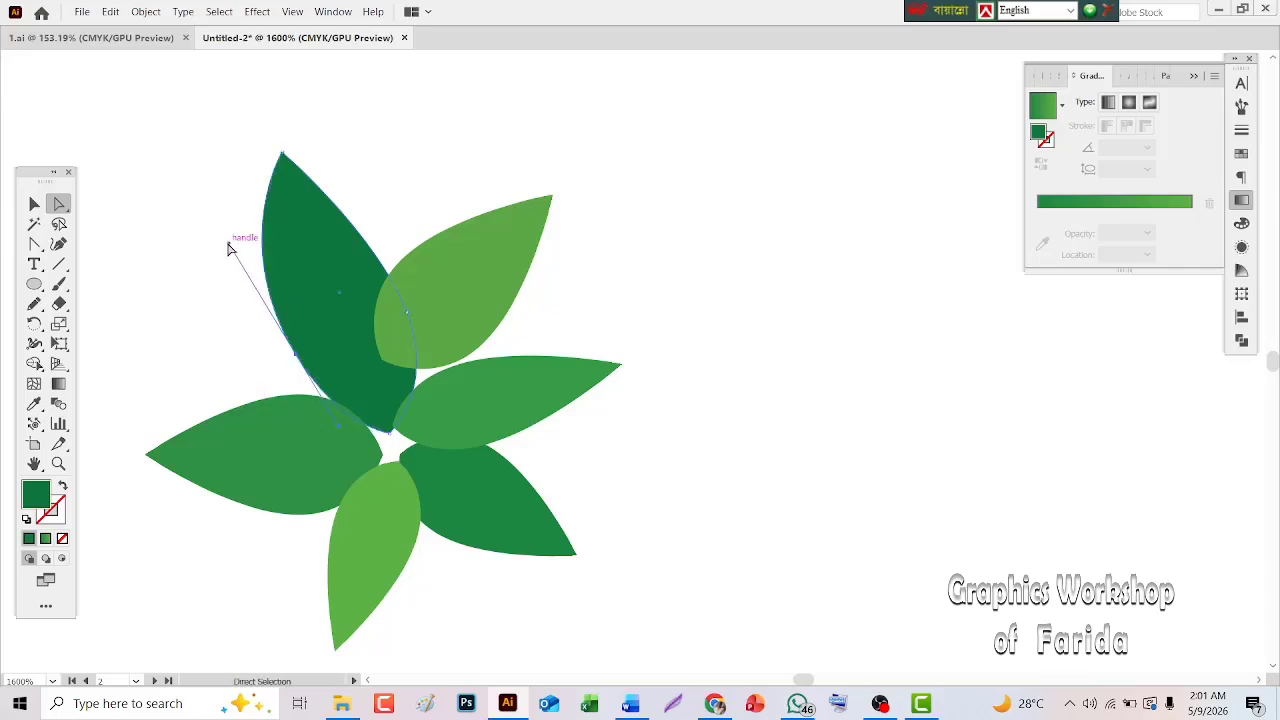
click(407, 313)
drag(379, 236, 364, 245)
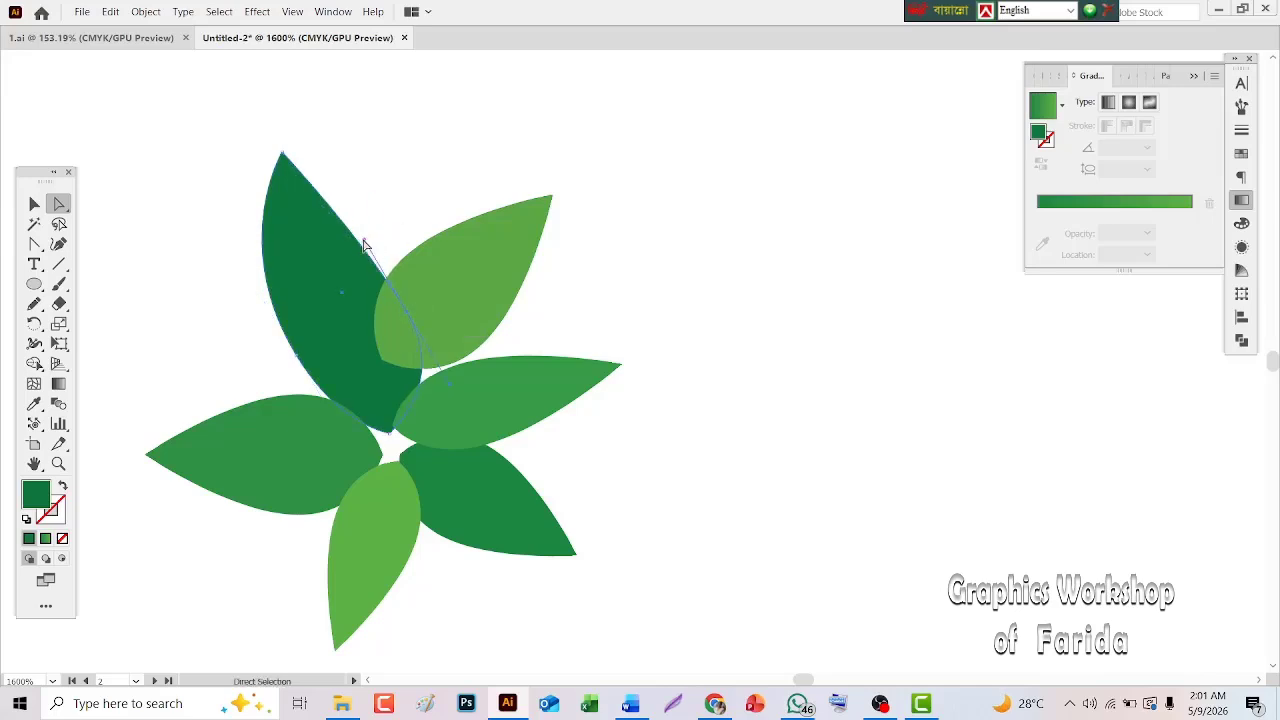
Step: Reshape the light green upper leaf by shifting the anchor points on both of its sides and adjusting the curve
click(474, 277)
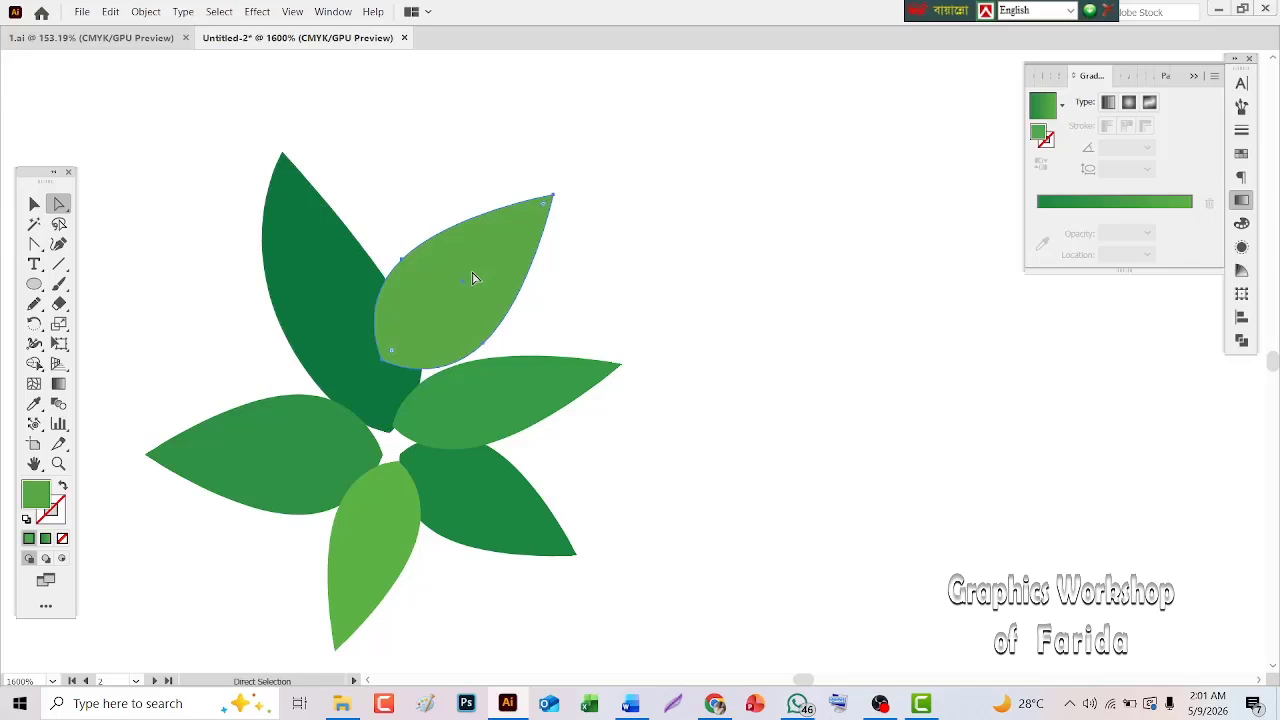
click(403, 258)
drag(405, 258, 431, 240)
click(487, 294)
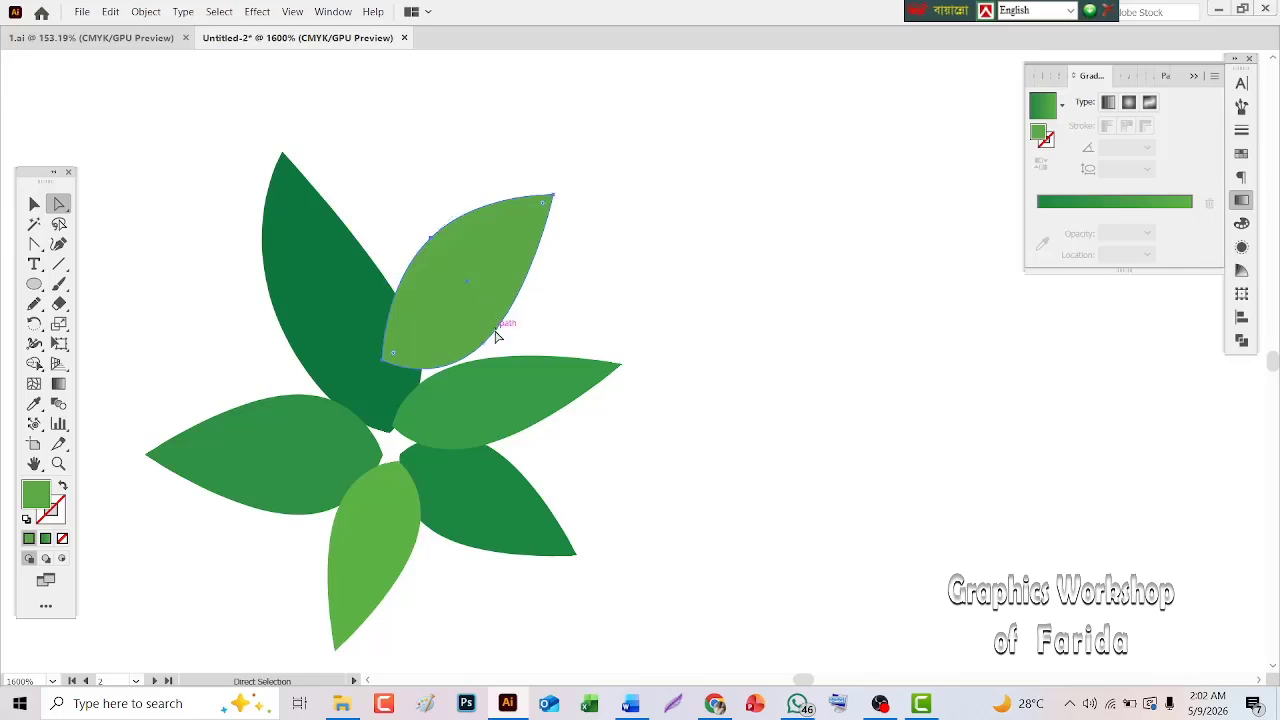
drag(485, 349, 490, 344)
drag(534, 292, 524, 283)
Step: Reshape the copied cluster's four remaining leaves by adjusting the curves and anchor points along their edges
click(537, 389)
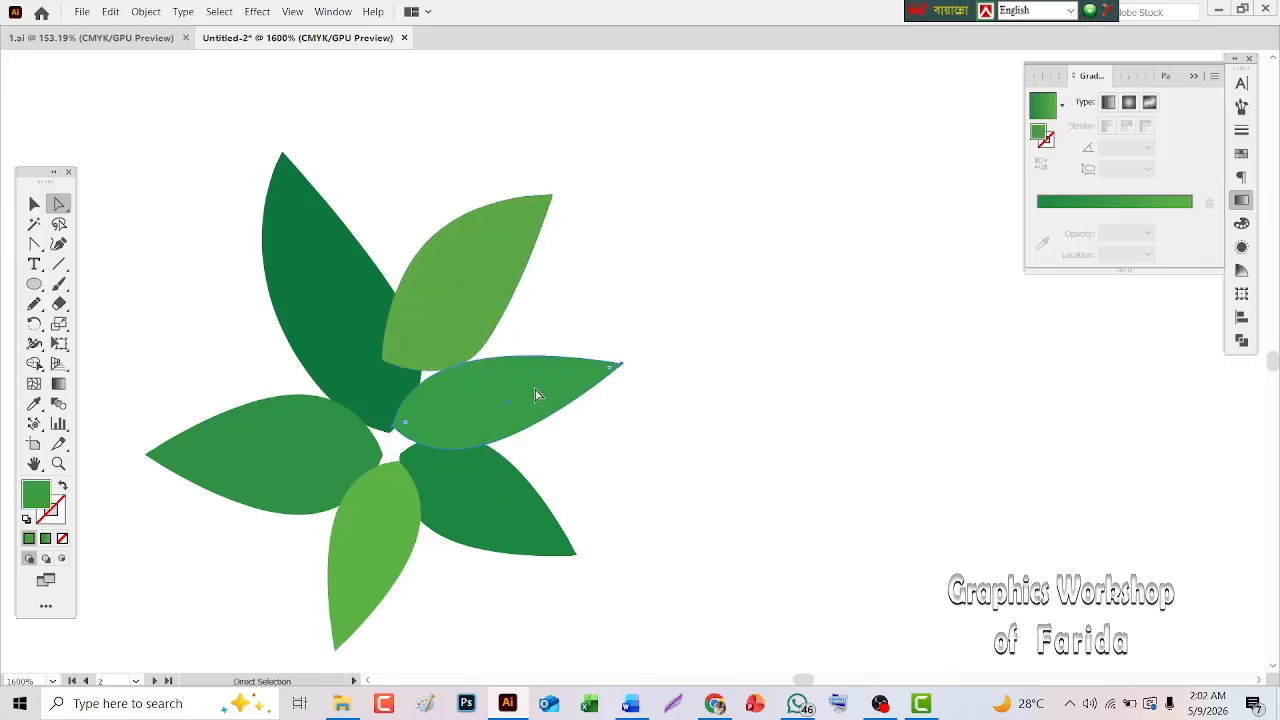
drag(491, 446, 561, 410)
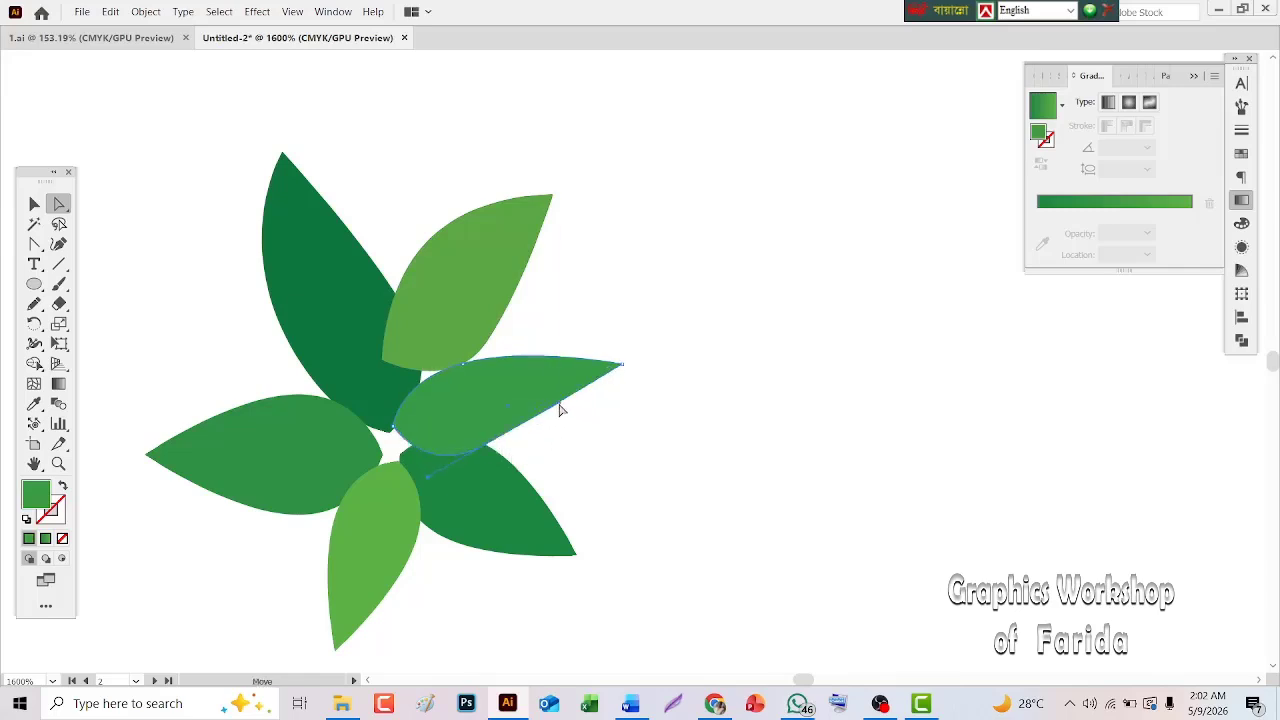
click(478, 498)
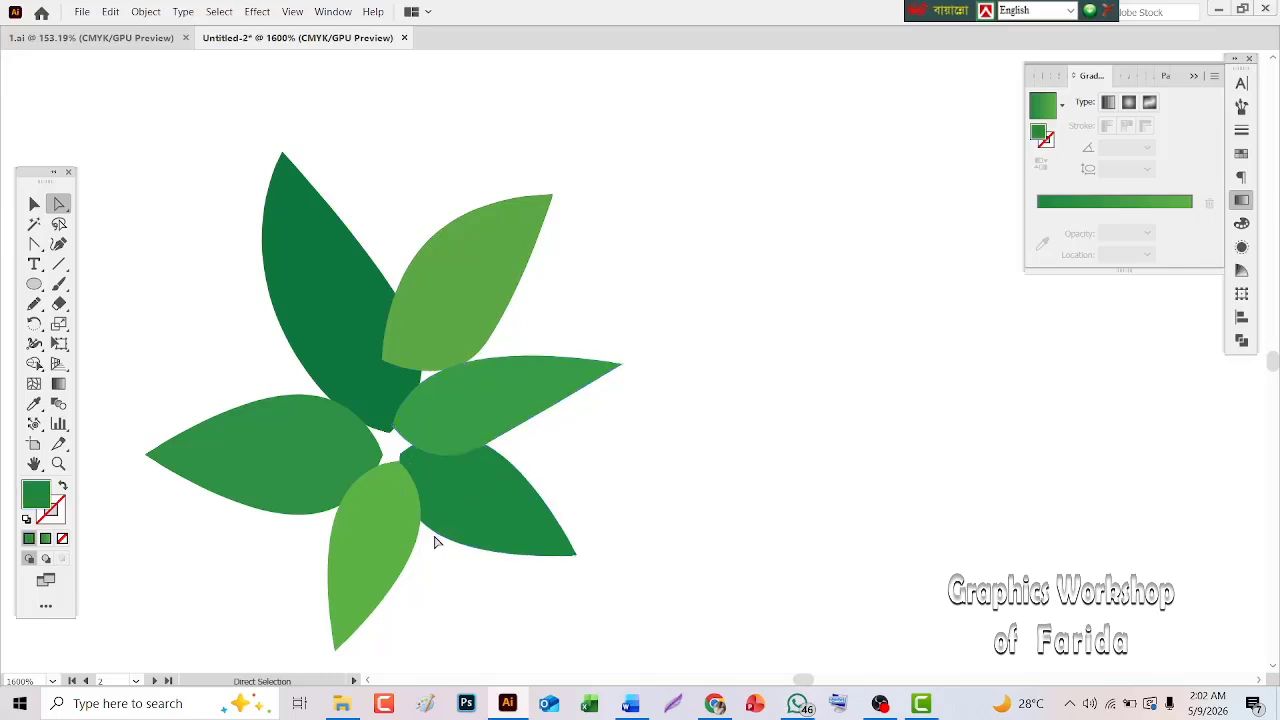
drag(437, 543, 441, 538)
click(330, 500)
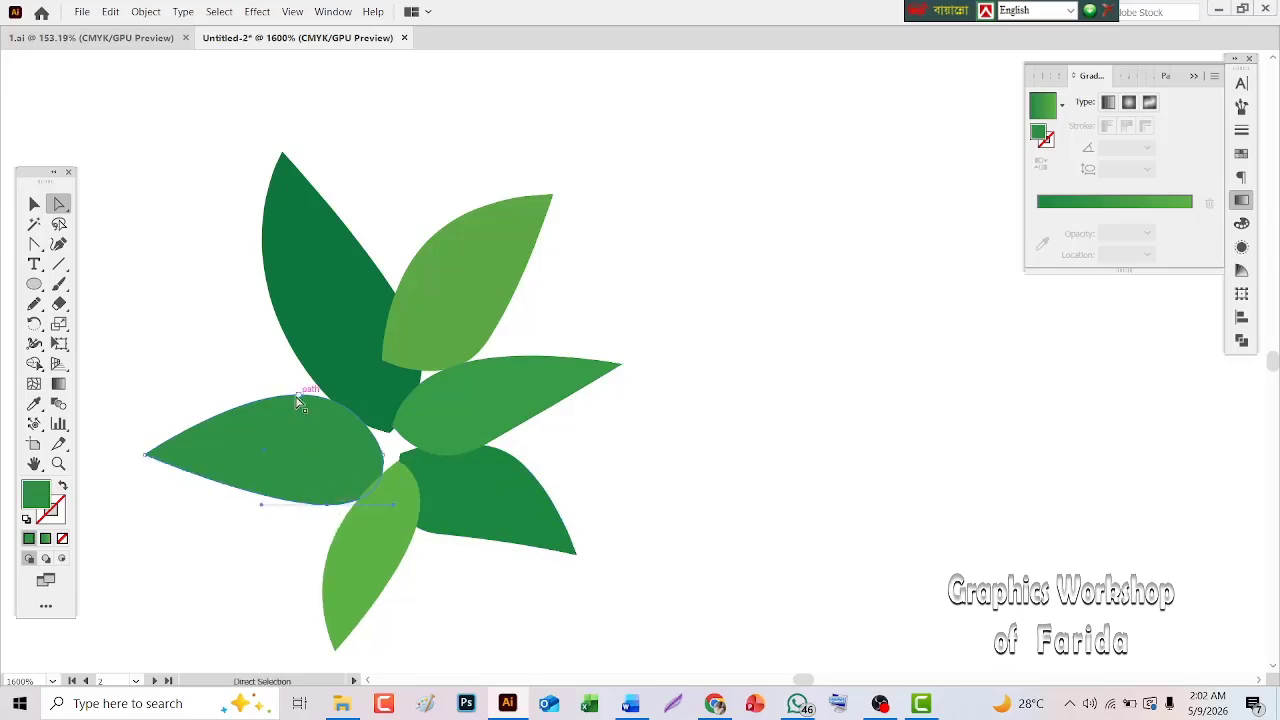
drag(233, 396, 231, 410)
click(228, 388)
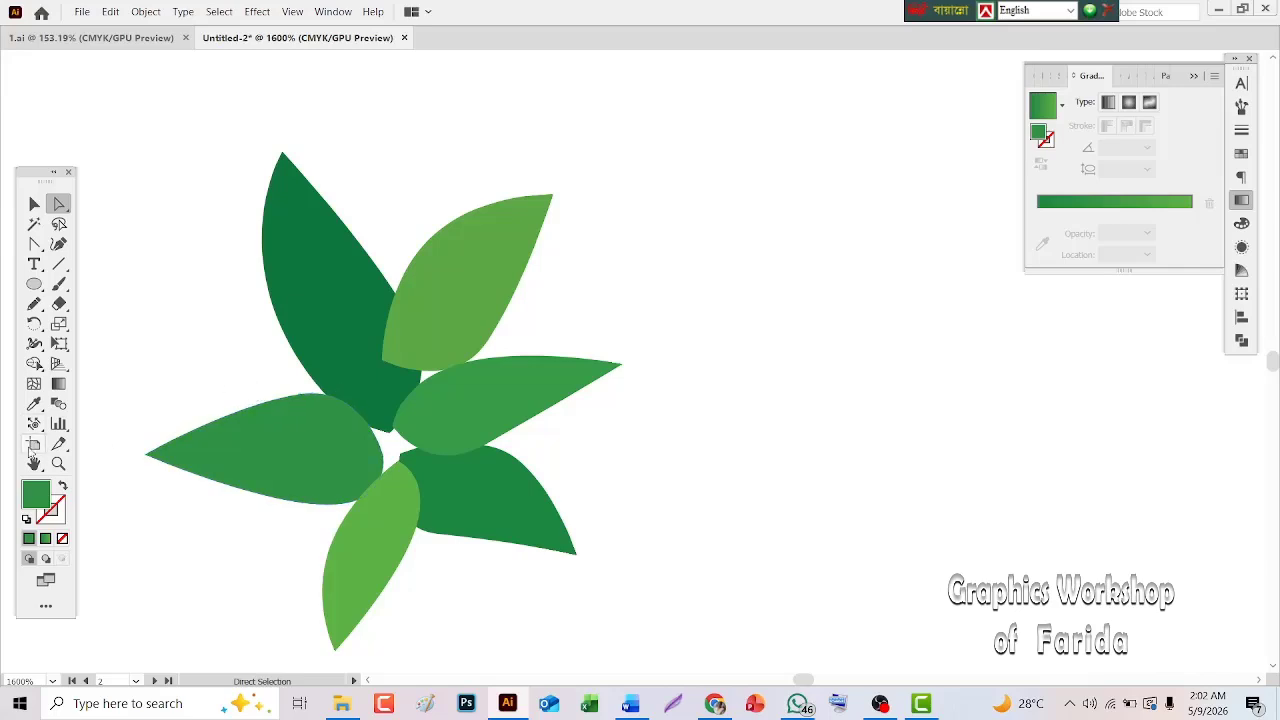
double_click(34, 463)
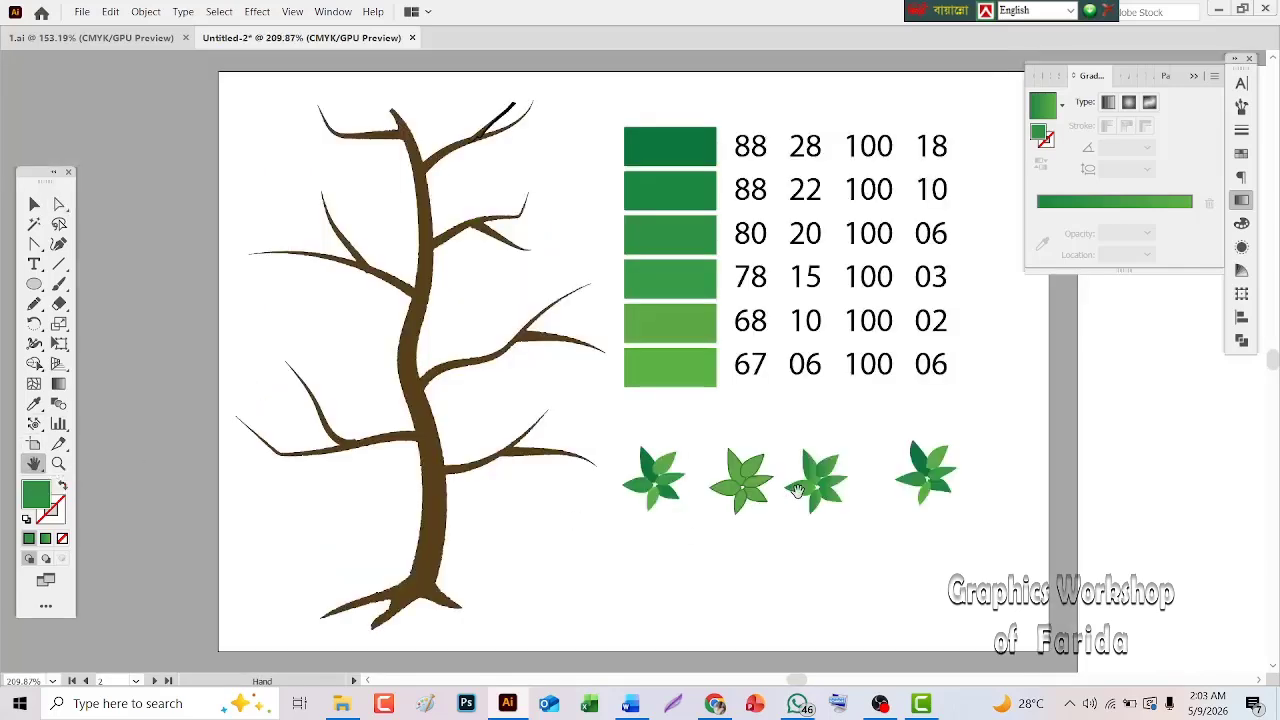
drag(797, 490, 541, 477)
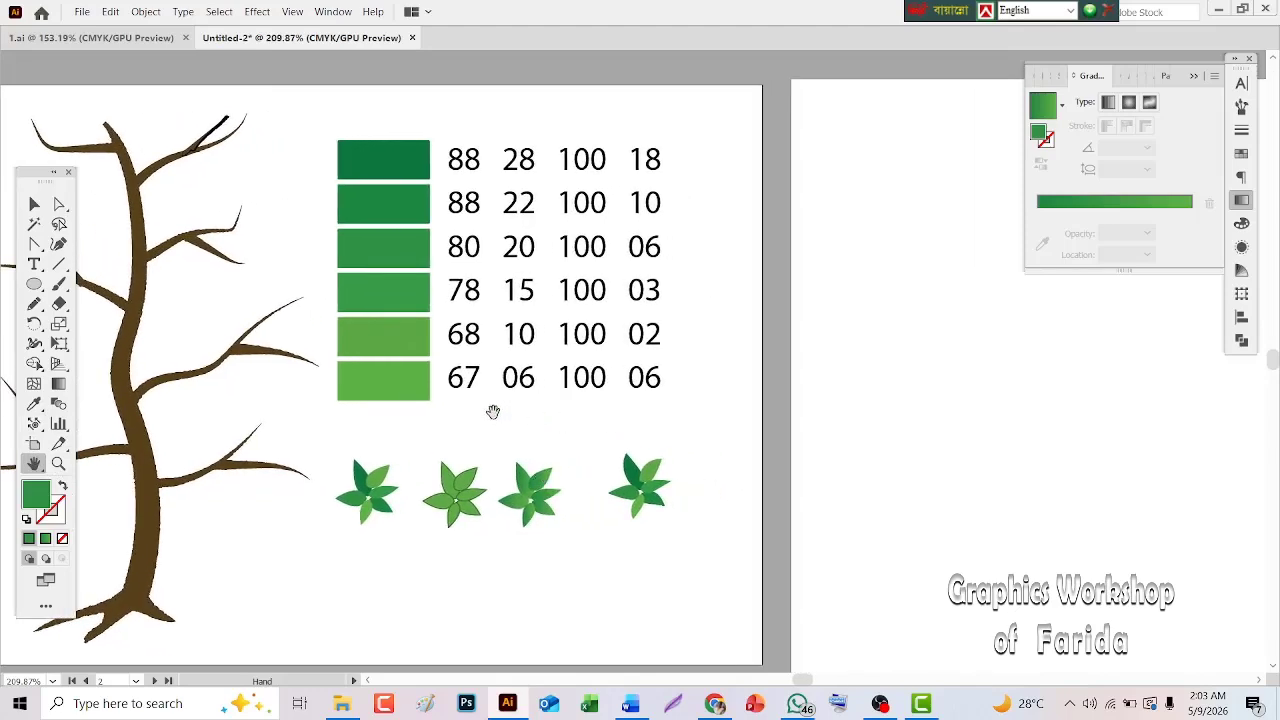
key(ctrl+alt+0)
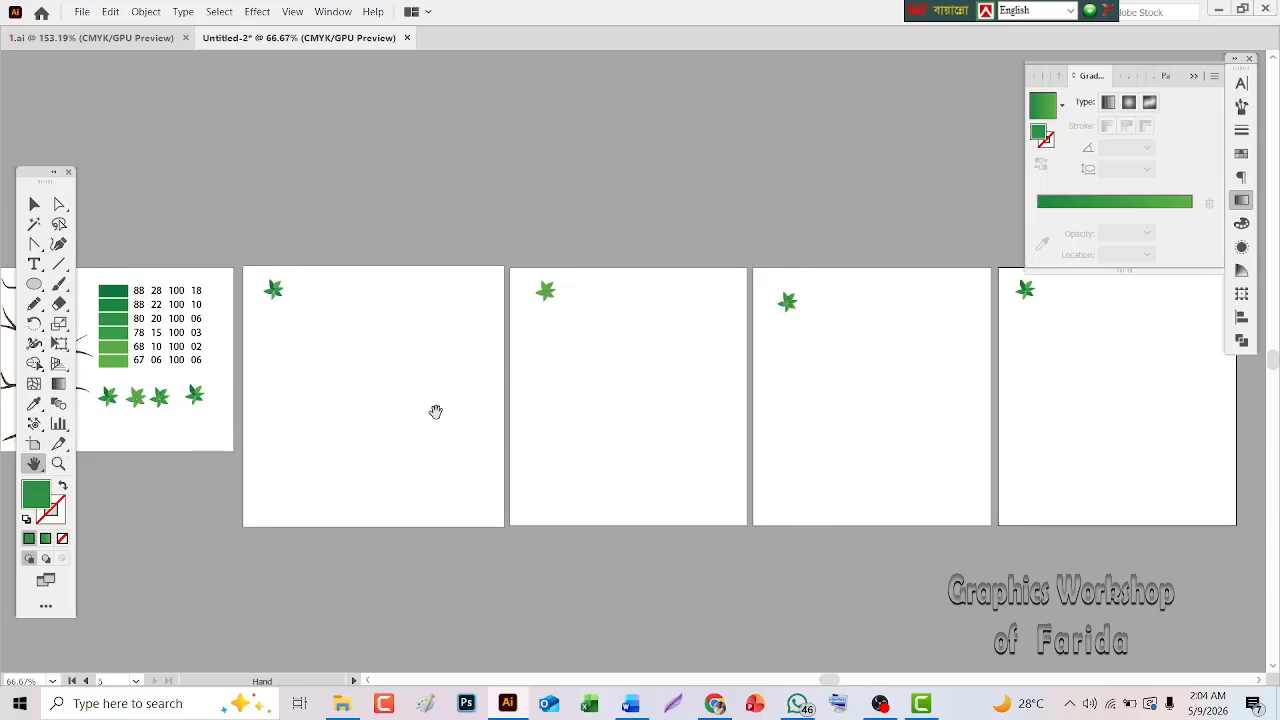
drag(472, 412, 443, 395)
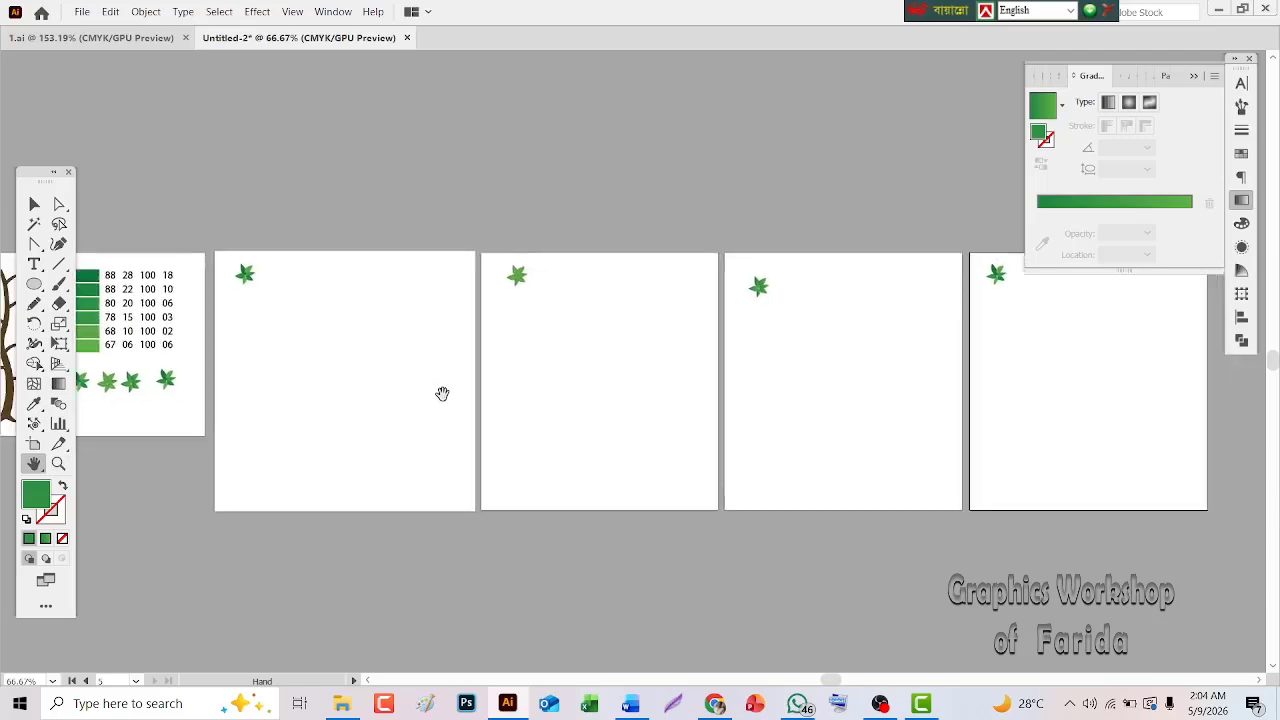
Step: Detach the symbolism tools, from Symbol Sprayer to Symbol Styler, as a floating set and place it above the first leaf artboard
drag(33, 178, 17, 182)
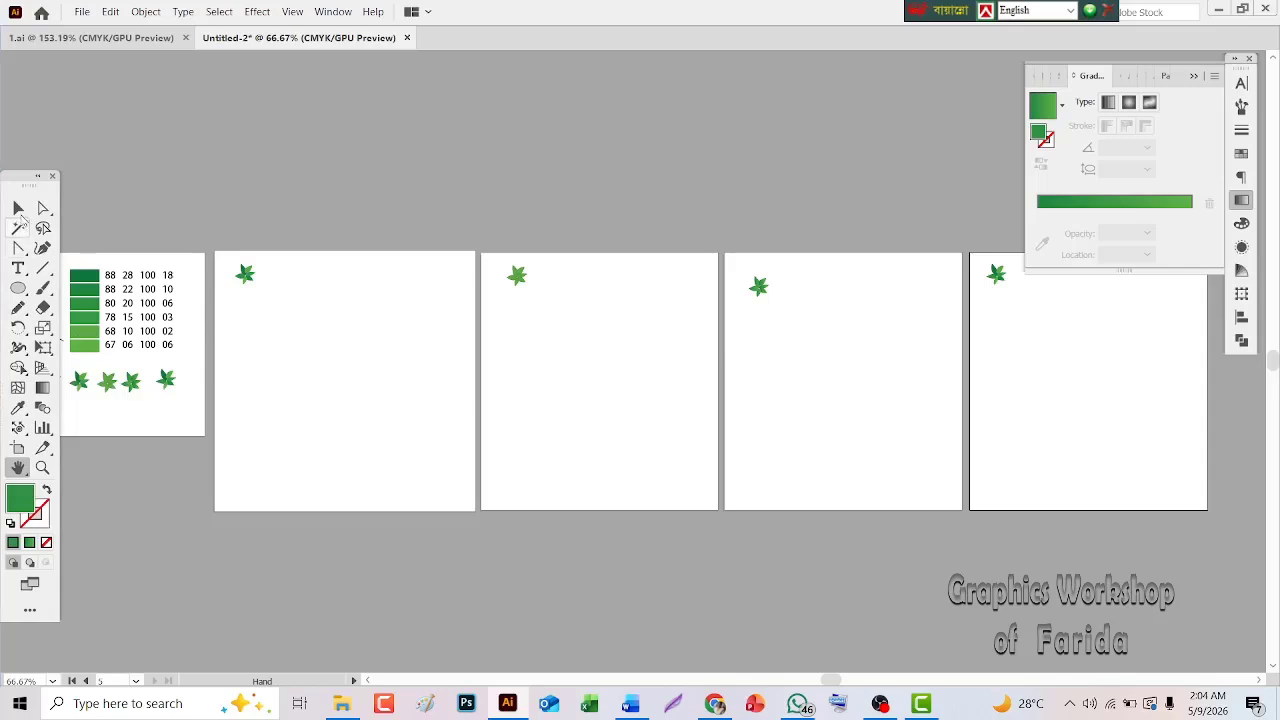
drag(9, 184, 72, 117)
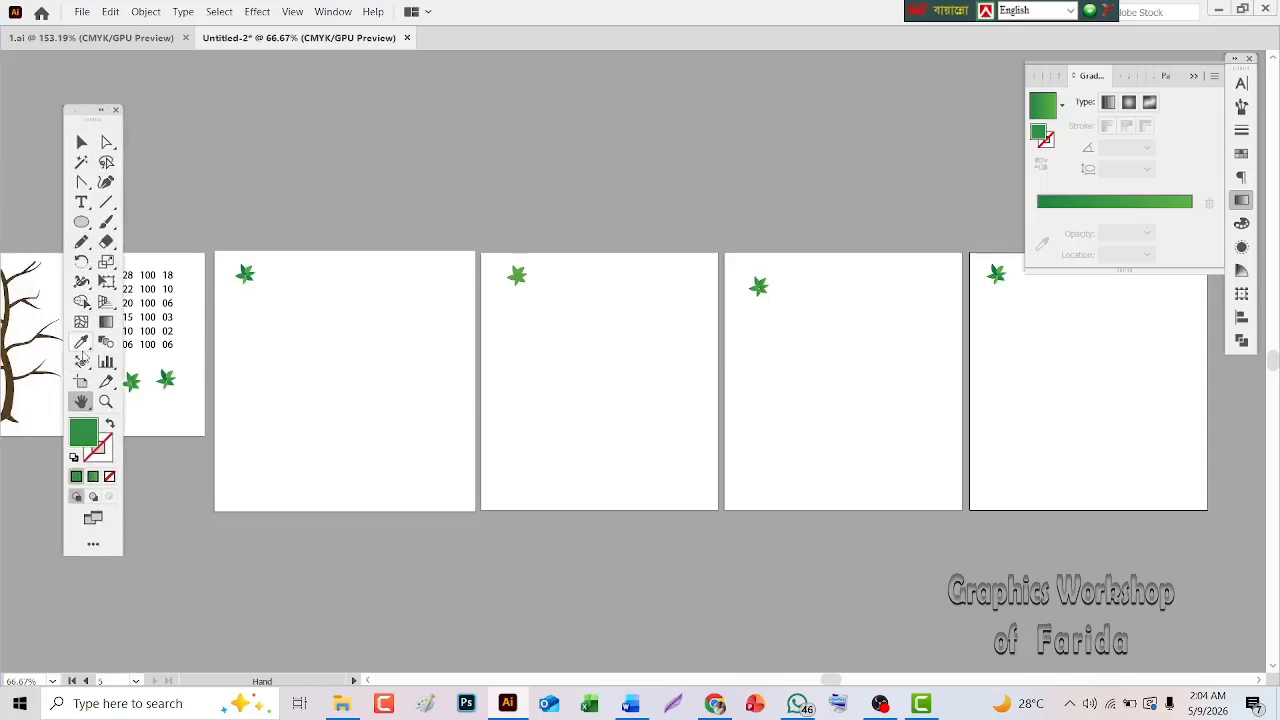
click(81, 364)
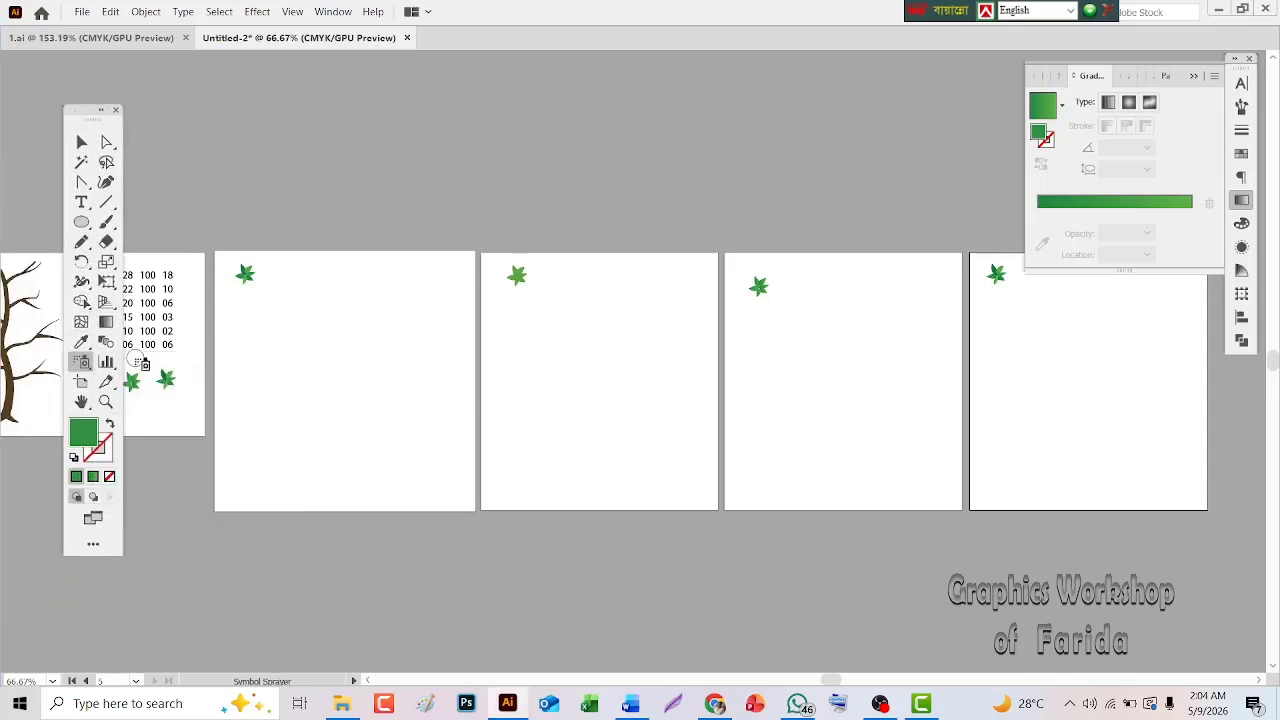
click(81, 365)
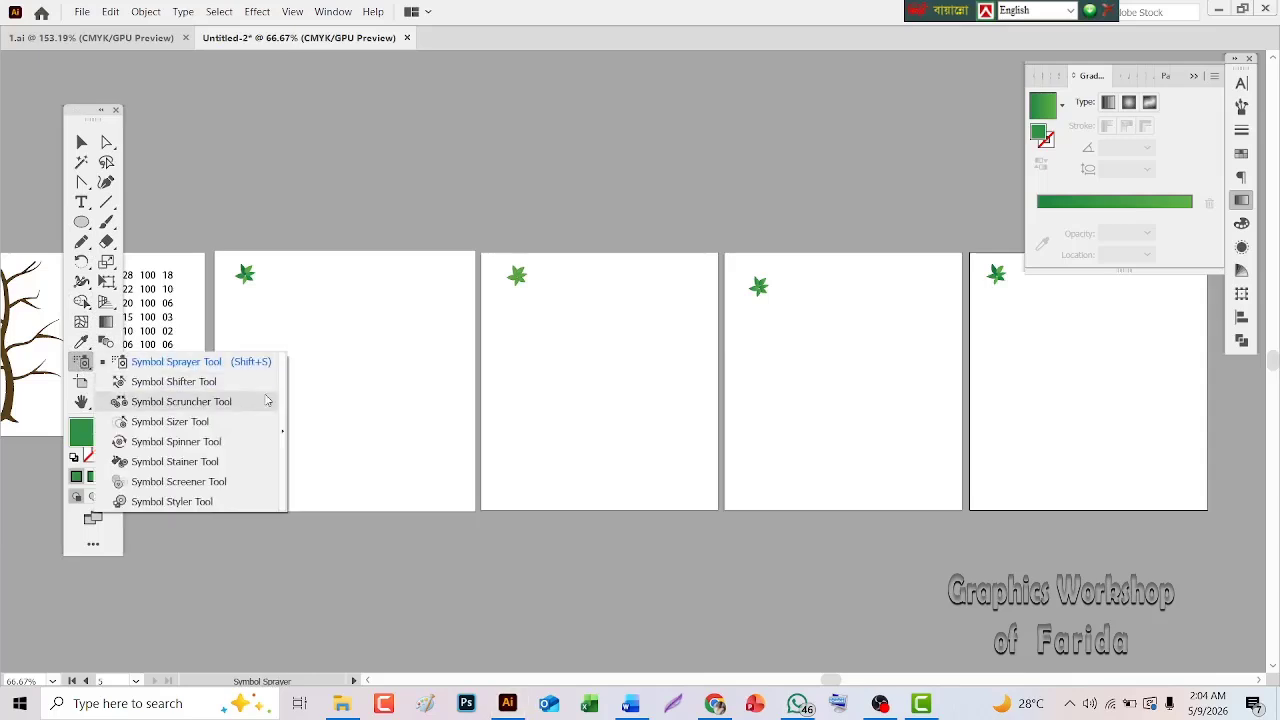
click(283, 436)
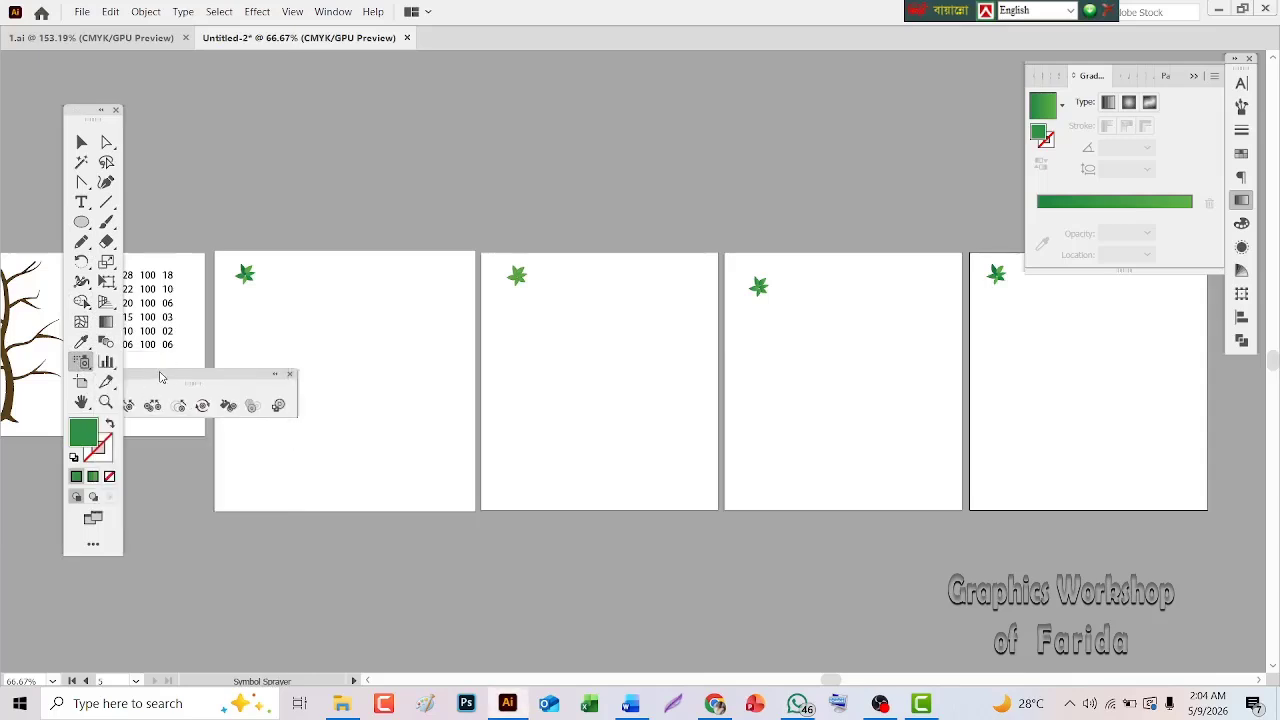
drag(160, 377, 296, 109)
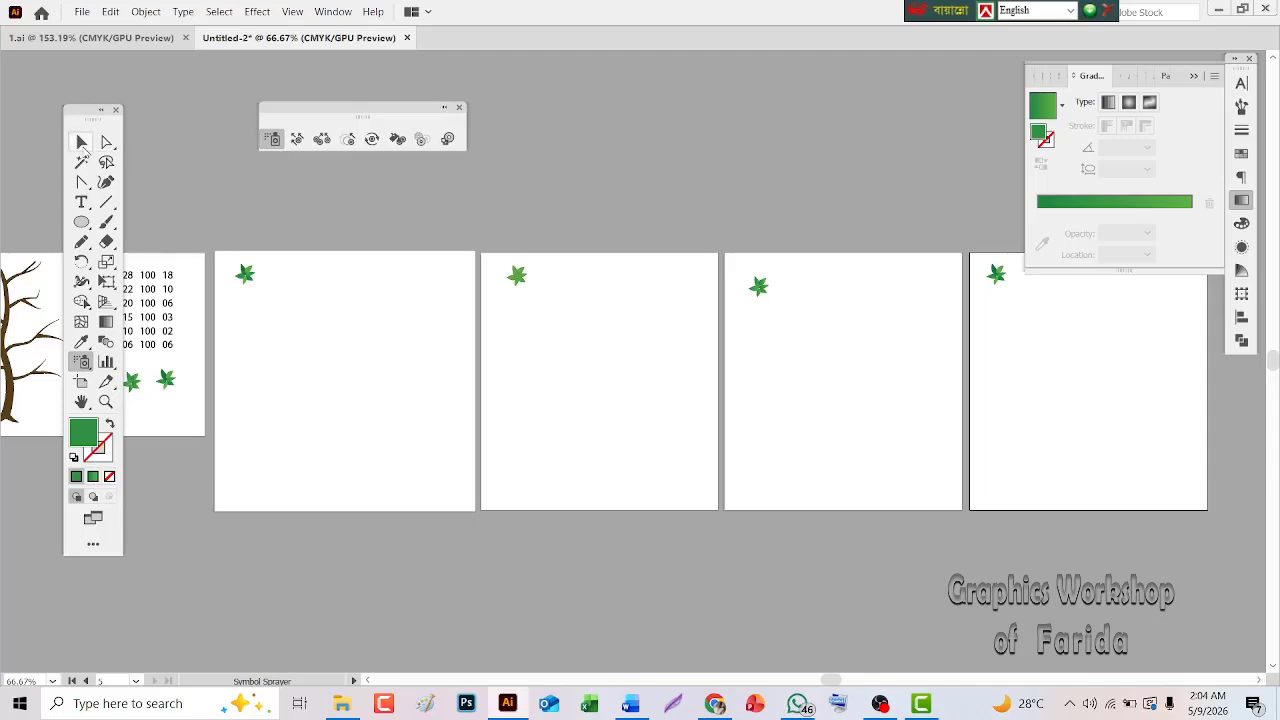
Step: Open the Symbols collection and place it above the last leaf artboard
click(82, 145)
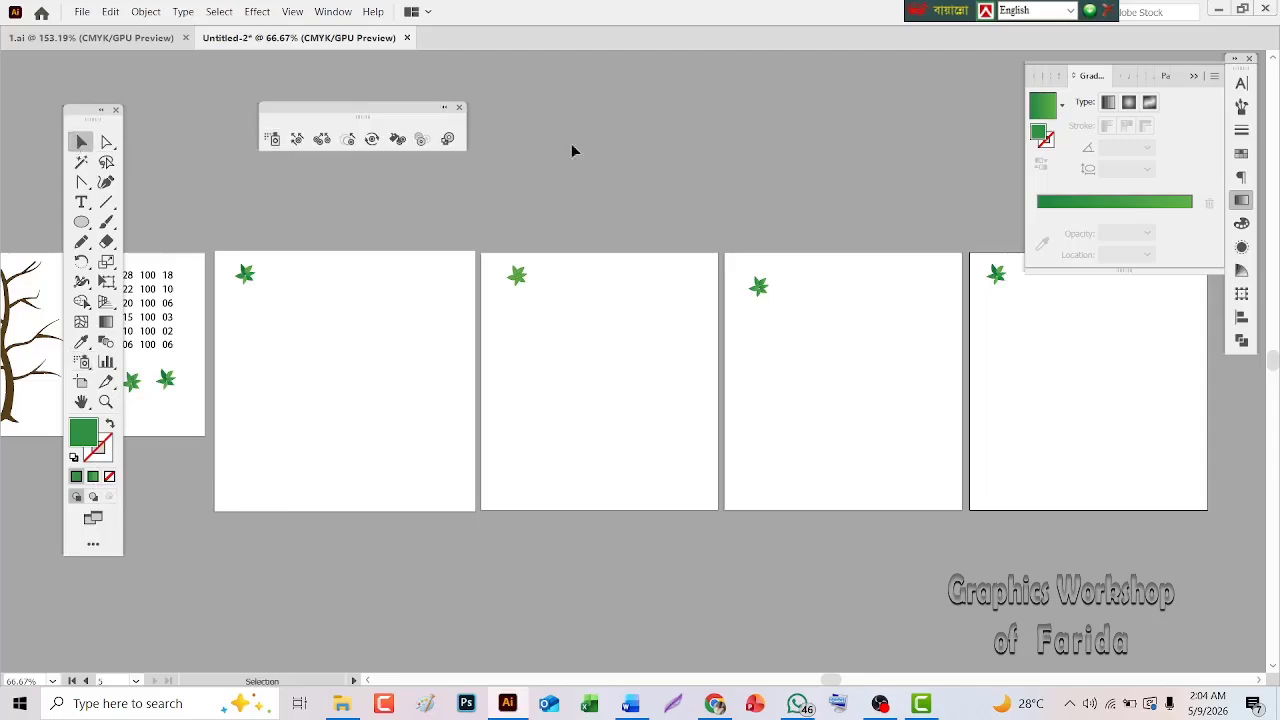
click(1194, 77)
click(1184, 96)
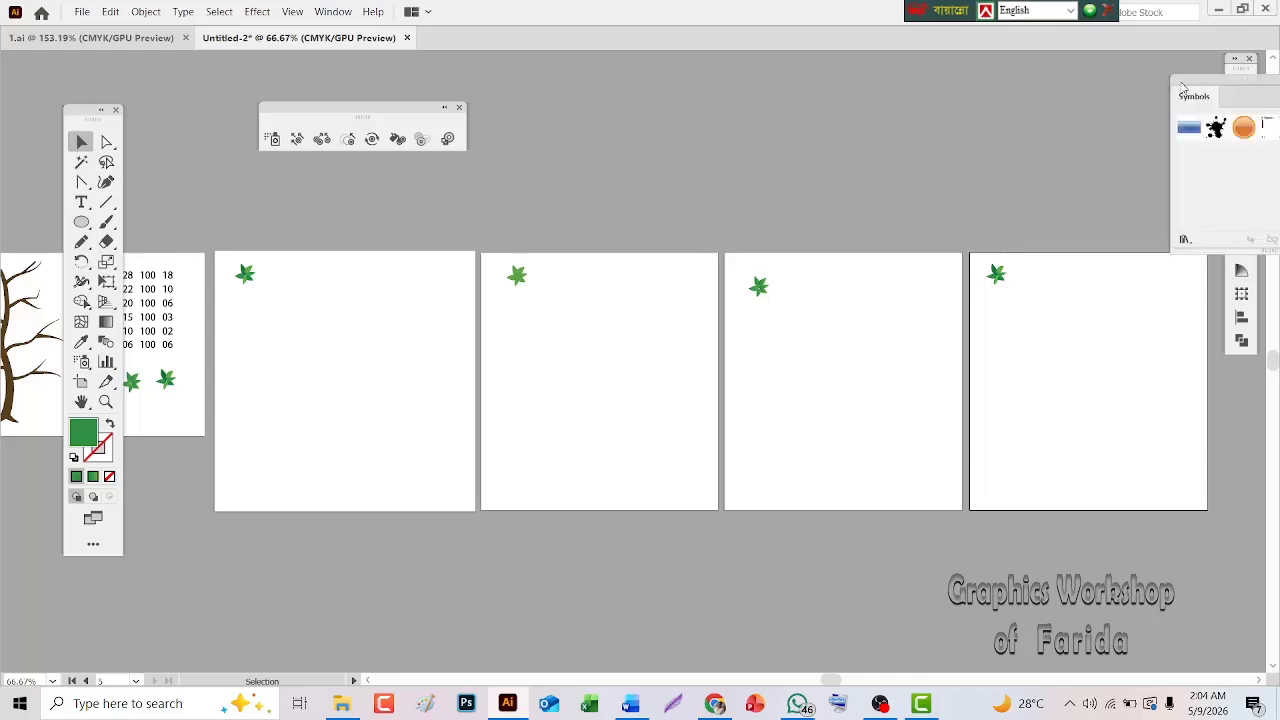
drag(1223, 82, 1046, 86)
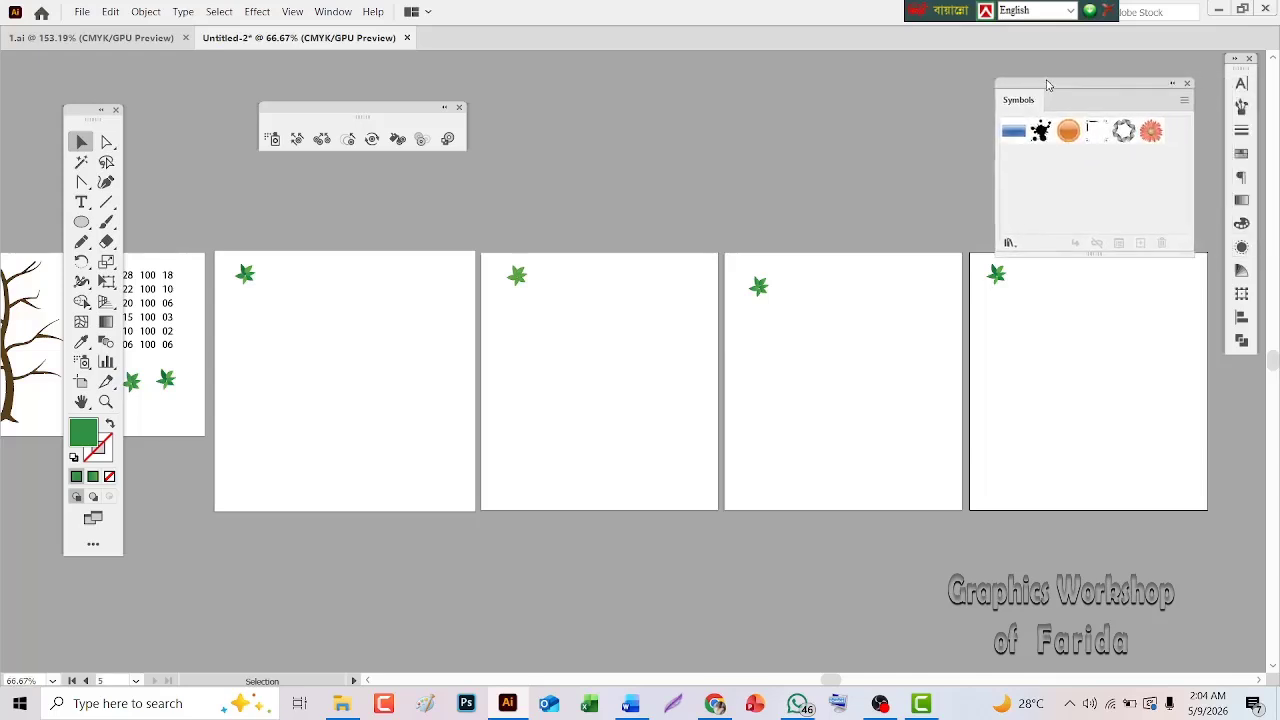
drag(1071, 137, 30, 375)
key(z)
click(343, 344)
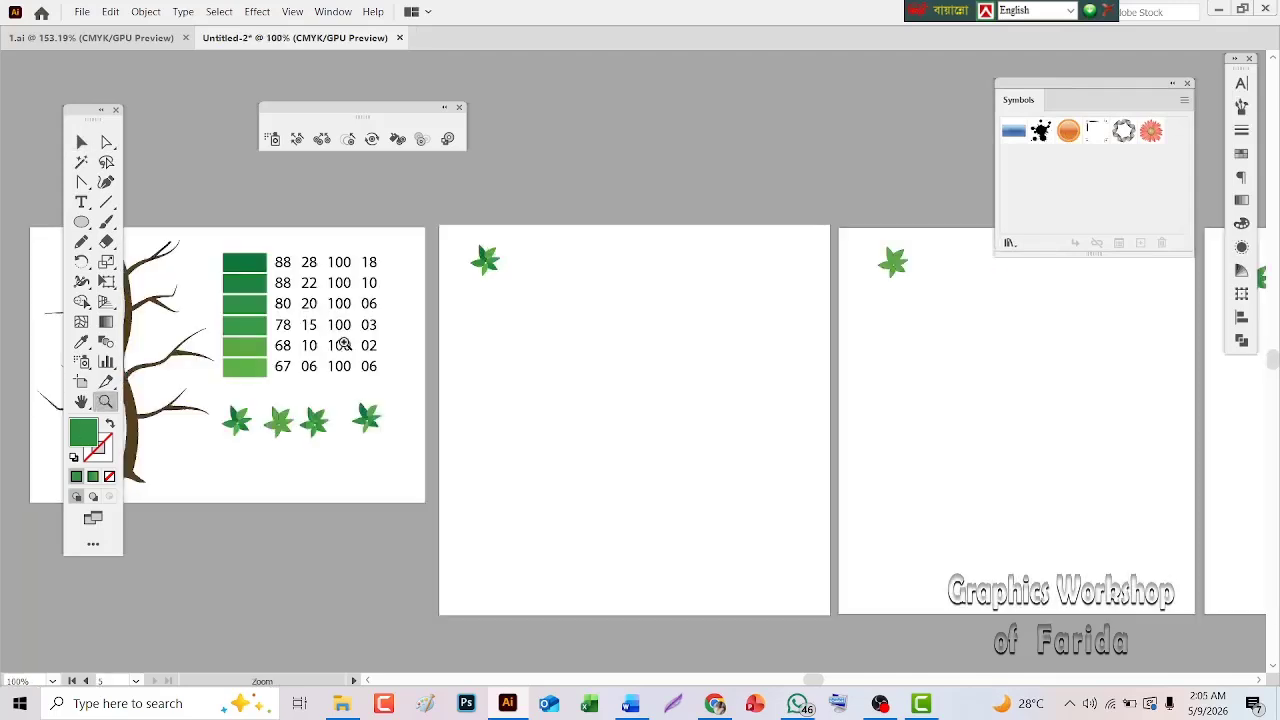
click(684, 326)
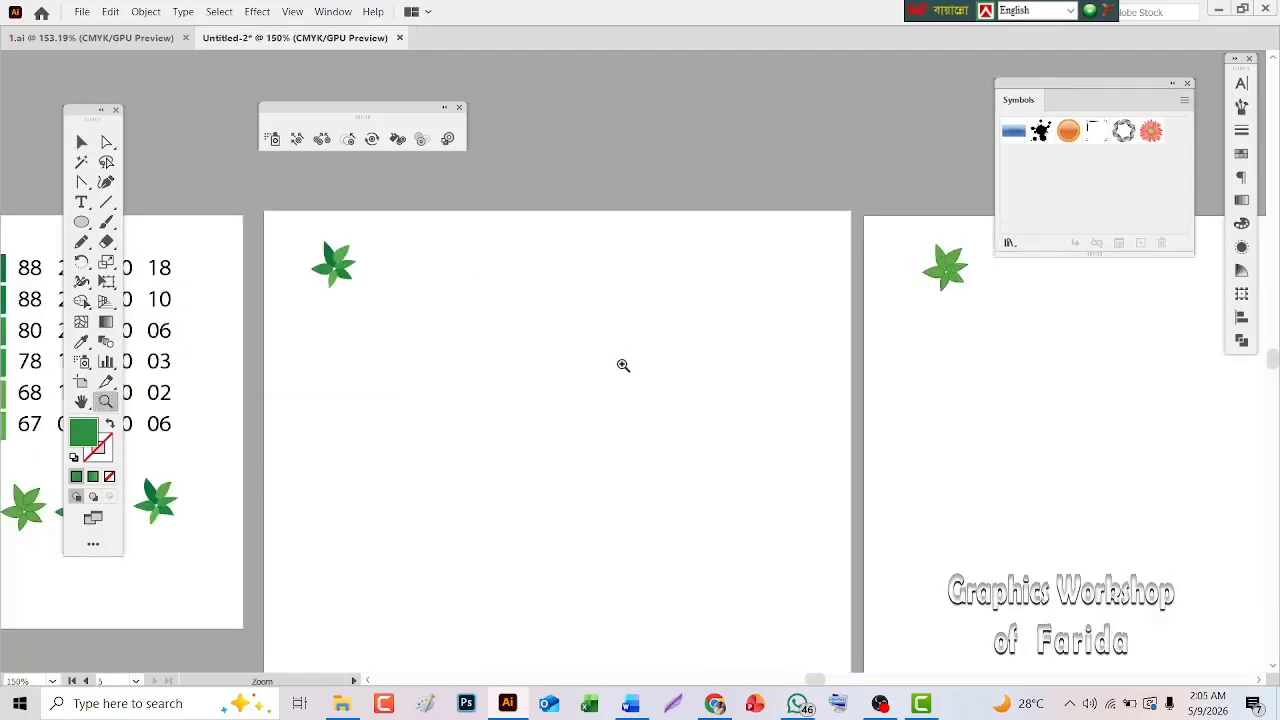
click(81, 401)
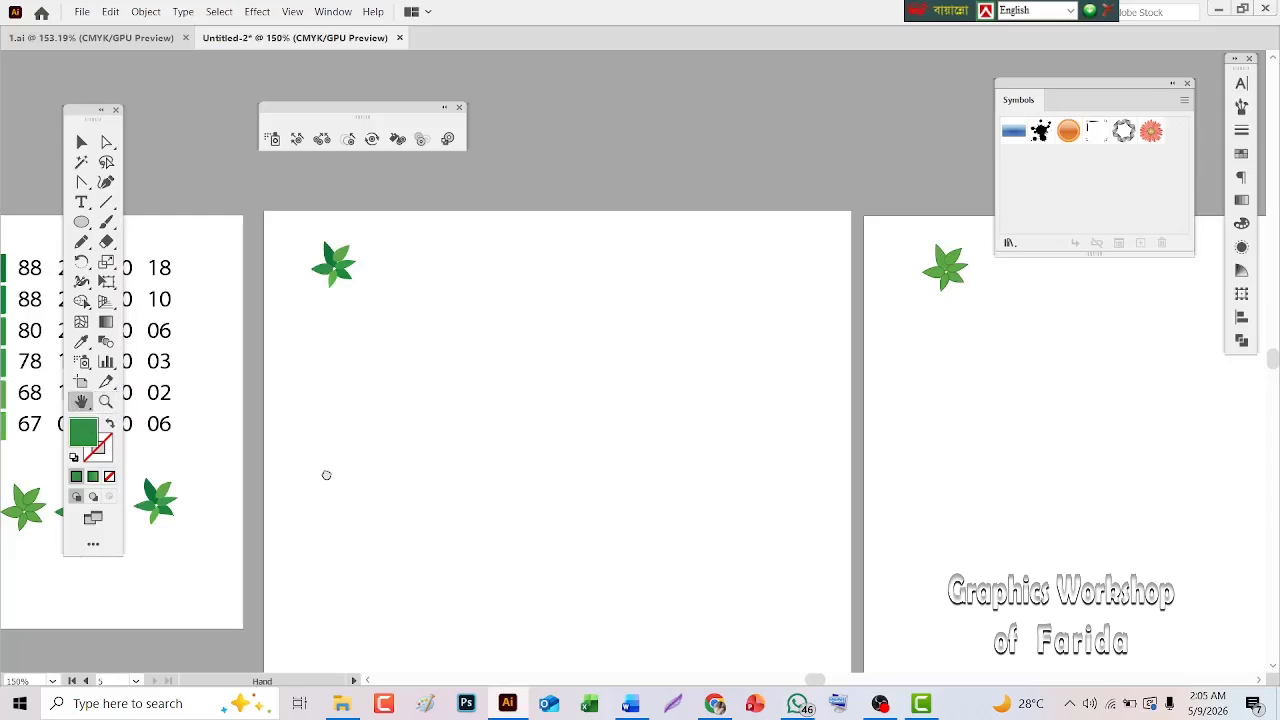
drag(326, 475, 290, 346)
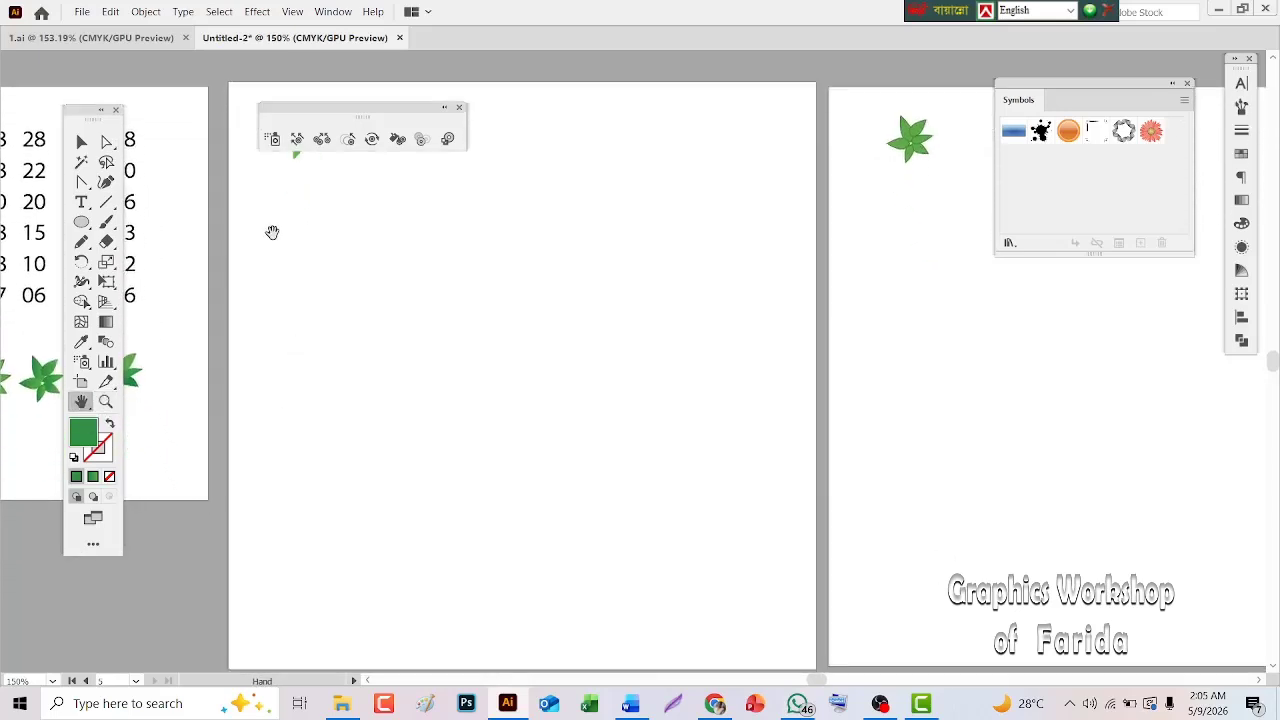
Step: Add the leaf cluster on the first leaf artboard to the symbol collection as a dynamic Movie Clip symbol
drag(339, 118, 161, 71)
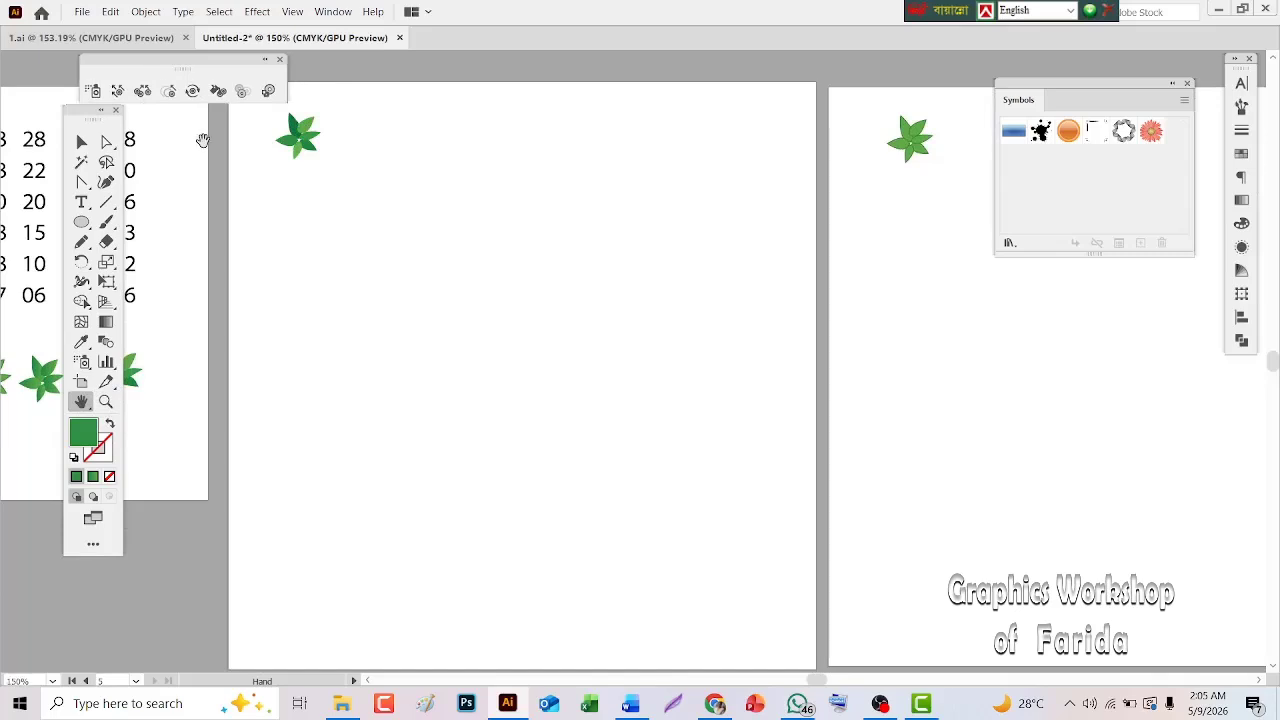
click(81, 141)
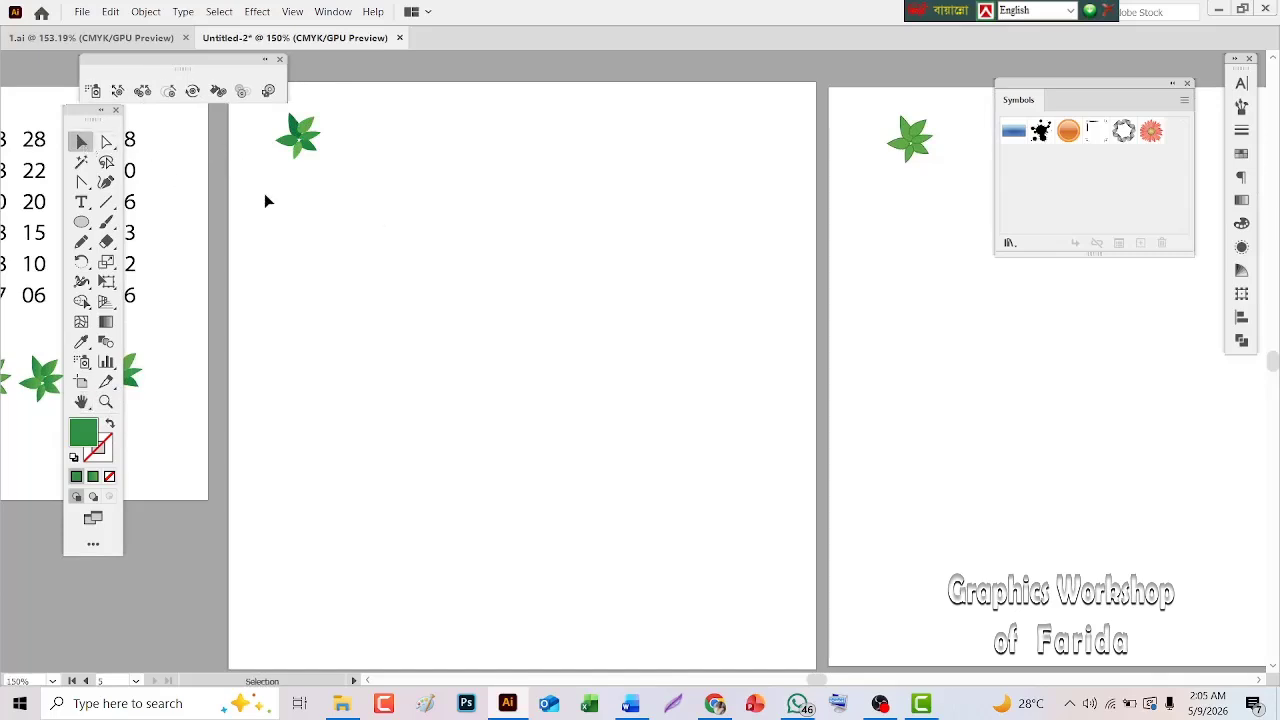
drag(264, 201, 1026, 180)
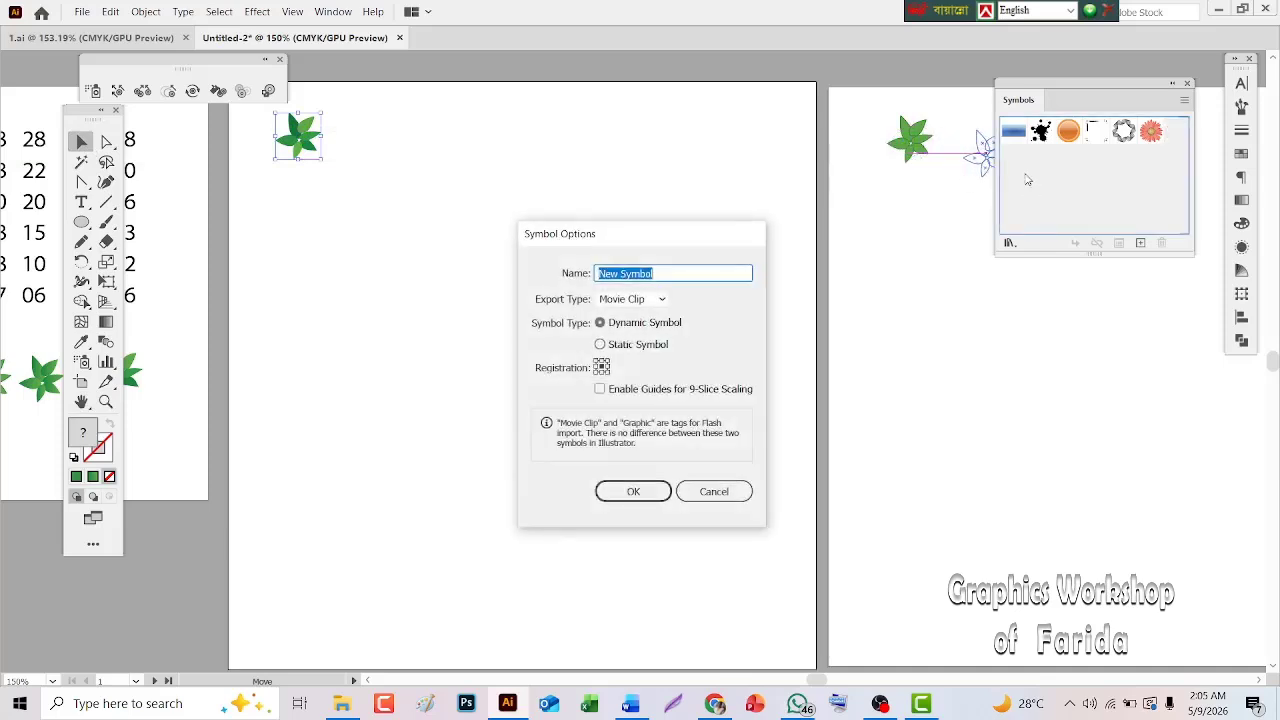
click(610, 494)
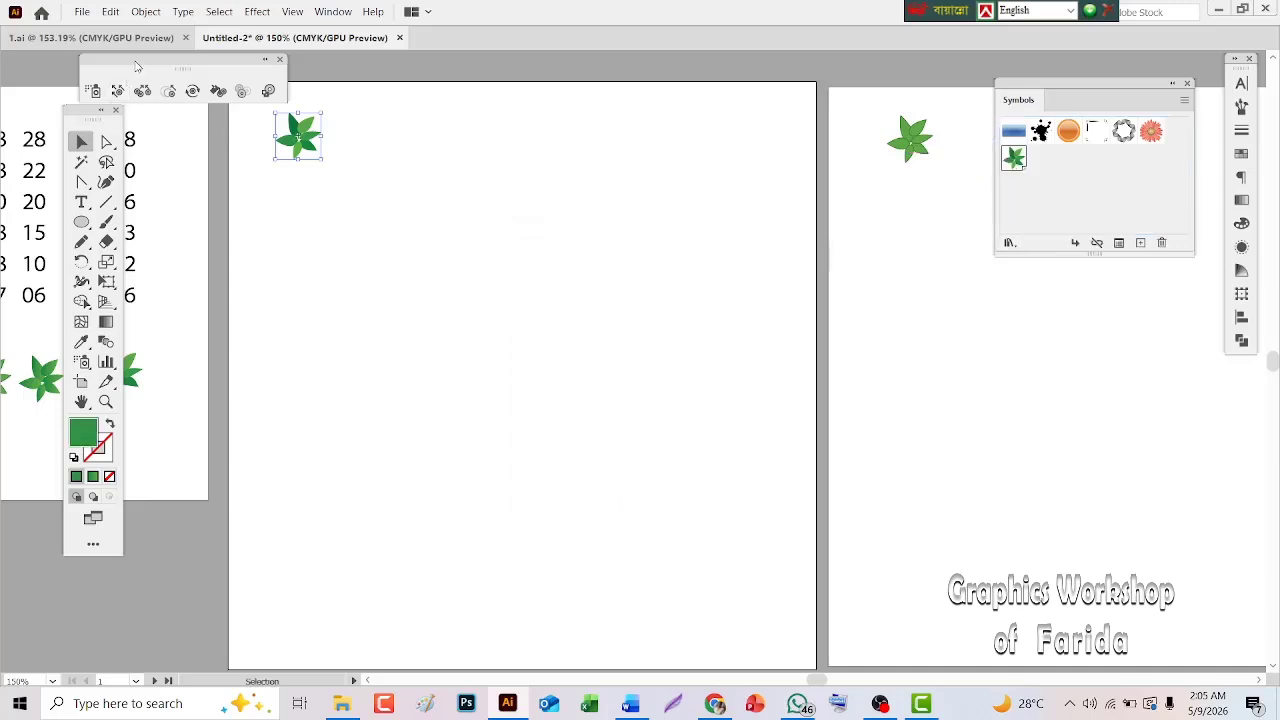
Step: Spray a broad, rounded mass of the new leaf symbol across the middle of the first leaf artboard
drag(137, 66, 162, 47)
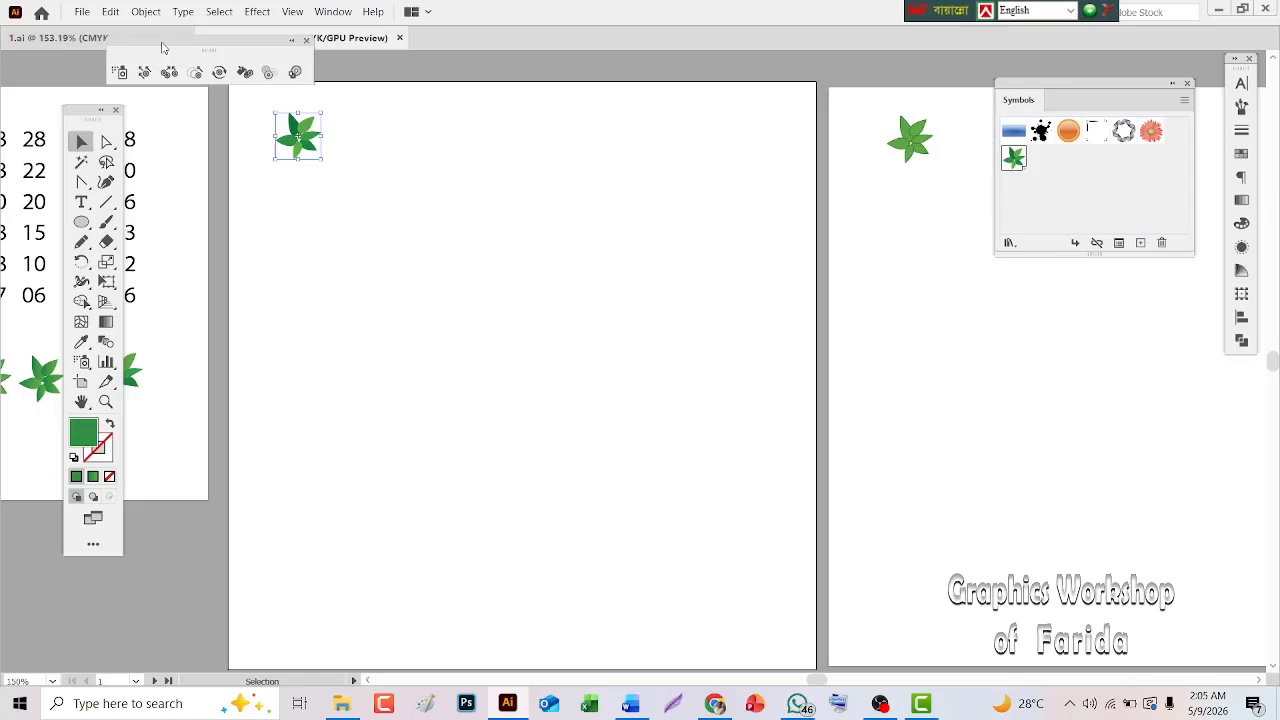
click(120, 72)
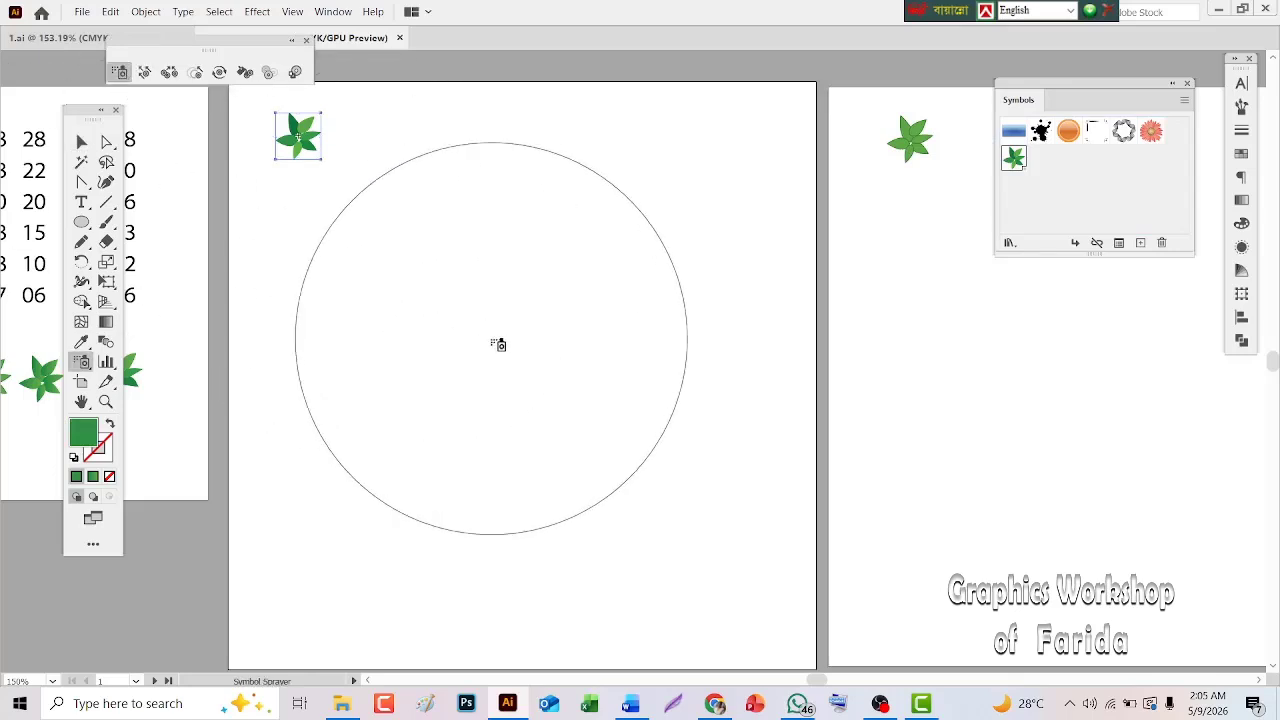
mouse_move(498, 344)
mouse_down()
mouse_move(568, 410)
mouse_move(597, 349)
mouse_move(549, 381)
mouse_move(555, 268)
mouse_move(497, 317)
mouse_move(500, 385)
mouse_move(474, 454)
mouse_up()
mouse_move(560, 340)
mouse_down()
mouse_move(646, 337)
mouse_move(654, 306)
mouse_move(488, 344)
mouse_move(466, 414)
mouse_move(596, 418)
mouse_move(610, 272)
mouse_move(460, 291)
mouse_move(503, 280)
mouse_move(473, 343)
mouse_move(426, 360)
mouse_move(554, 423)
mouse_move(680, 357)
mouse_move(598, 428)
mouse_move(534, 404)
mouse_move(523, 366)
mouse_move(547, 316)
mouse_up()
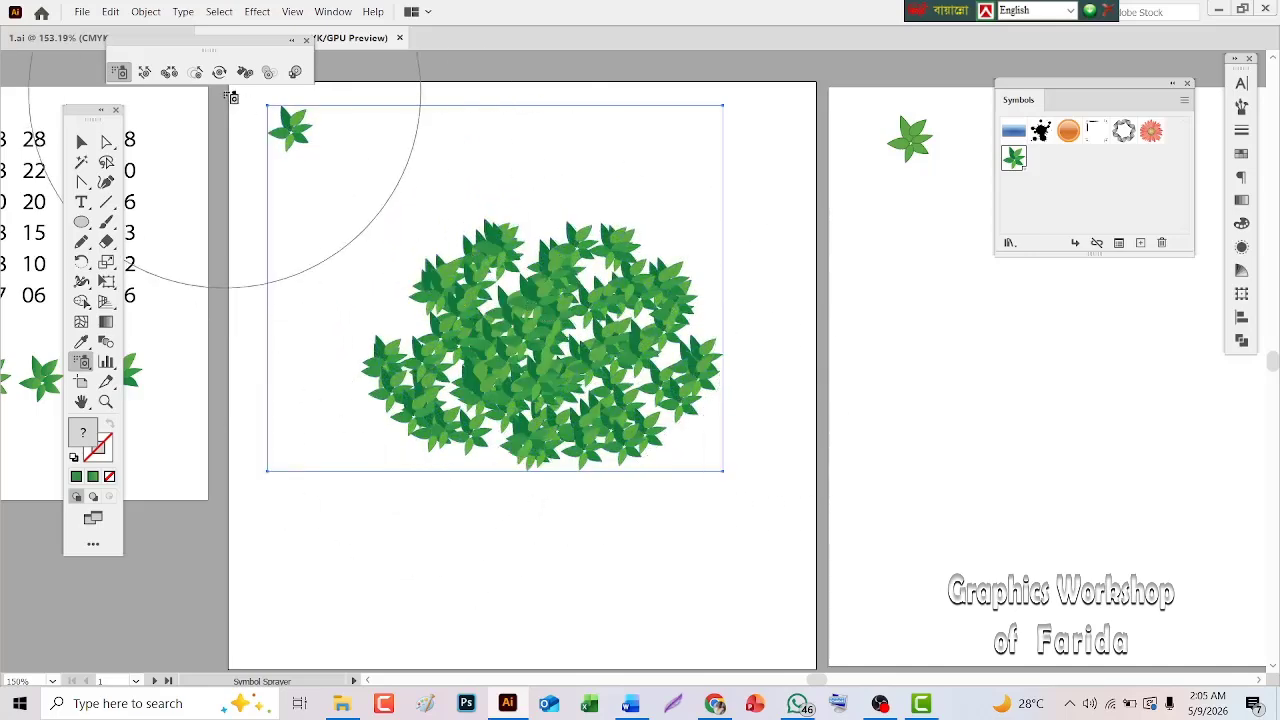
Step: Set a much smaller brush diameter for the symbolism tools, keeping intensity 8 and symbol set density 10
double_click(120, 73)
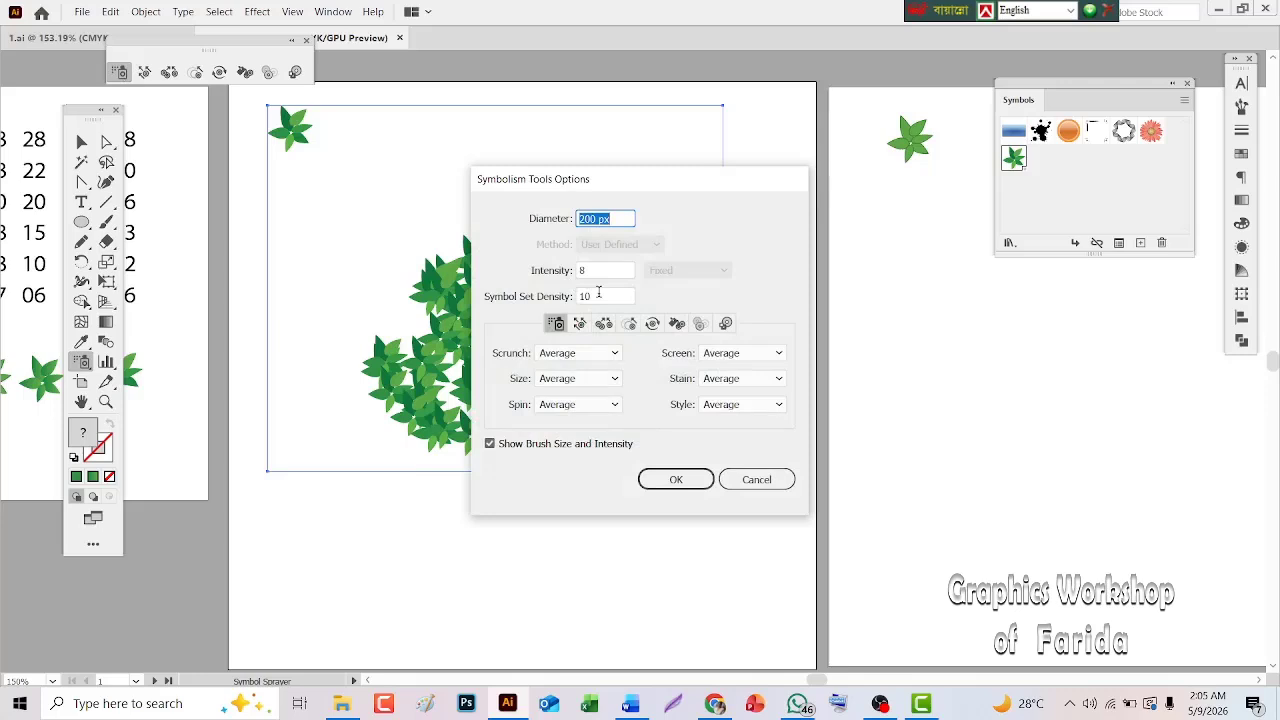
click(593, 218)
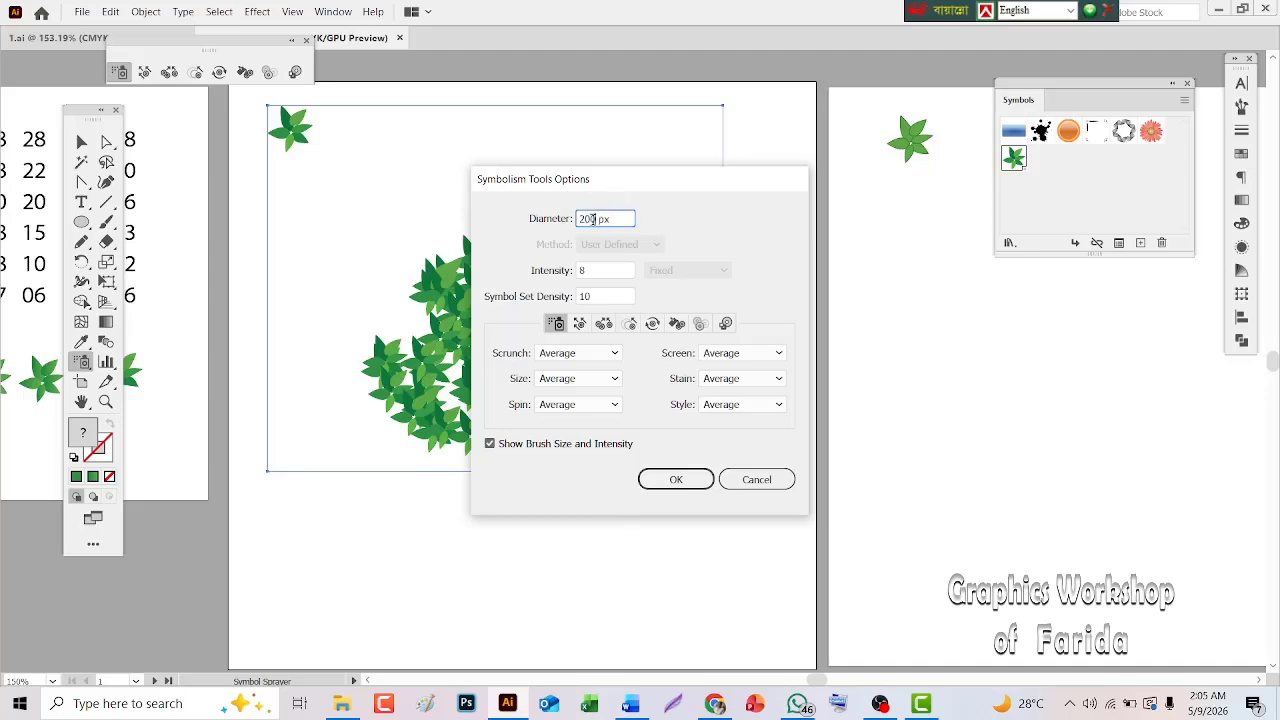
text(50)
key(Return)
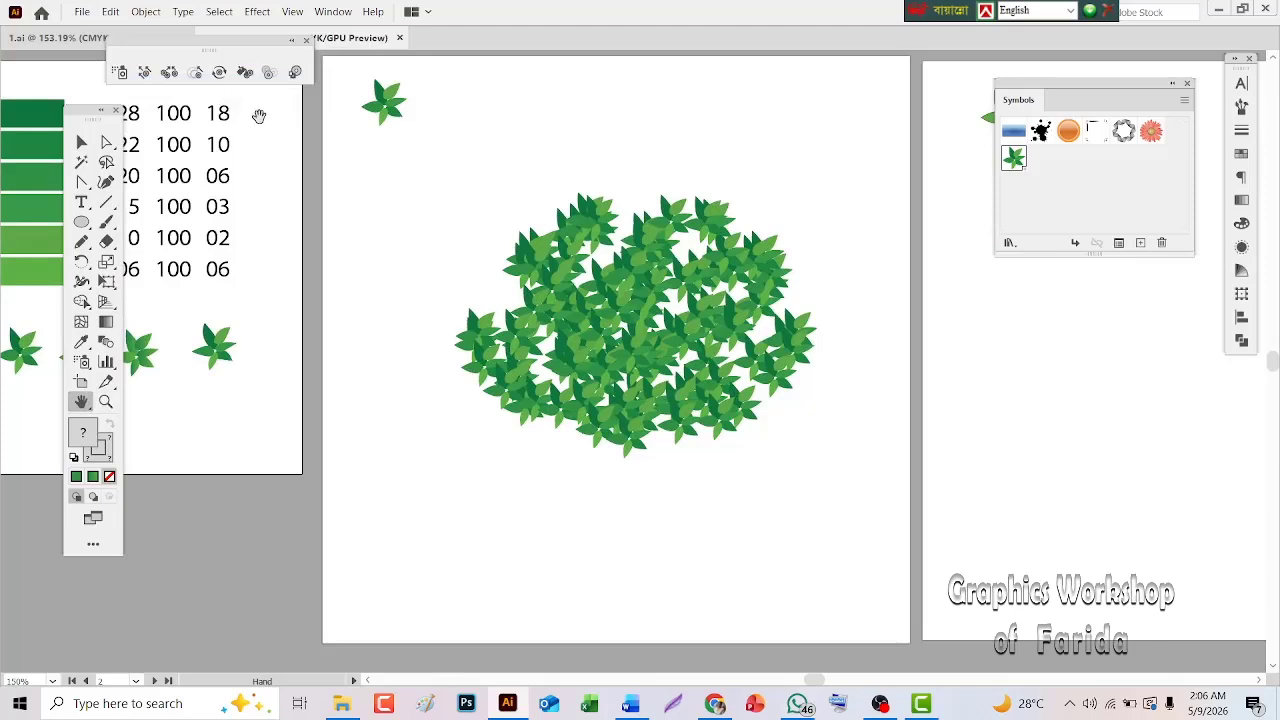
Step: Redistribute the leaves of the sprayed foliage with the Symbol Shifter, pushing some toward the crown's upper edge, lower right and left side
drag(600, 253, 520, 245)
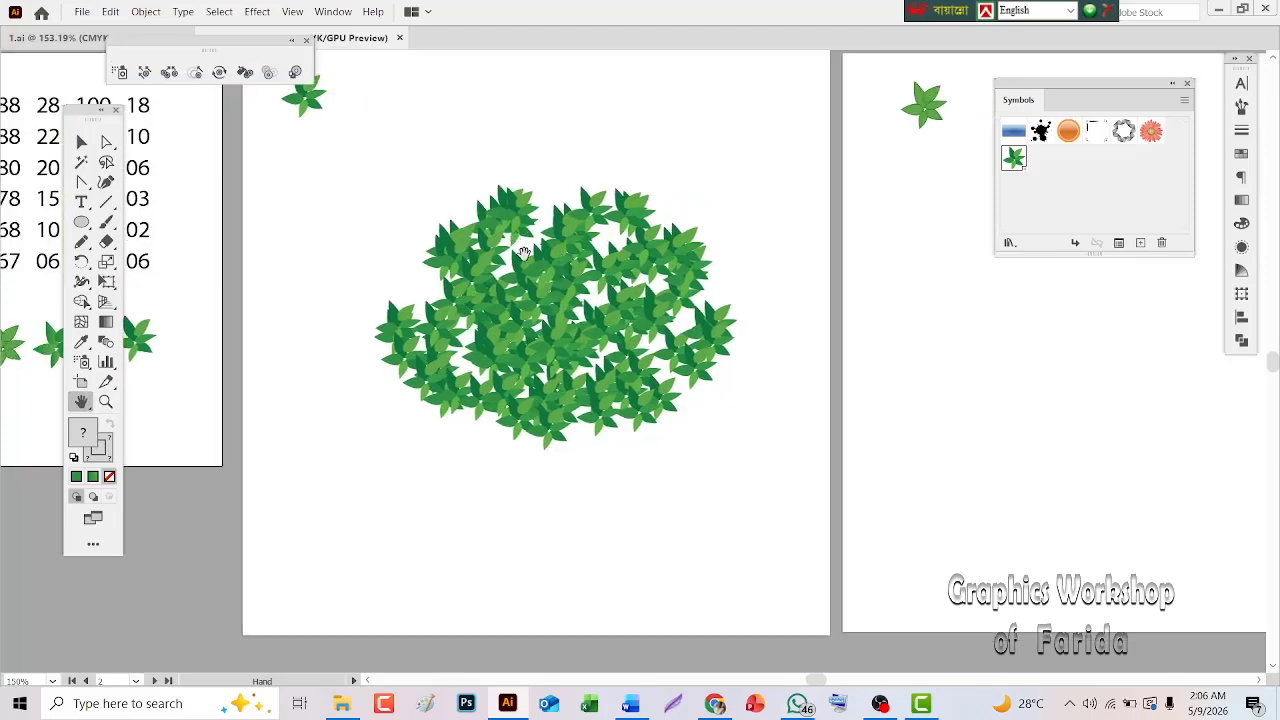
click(82, 141)
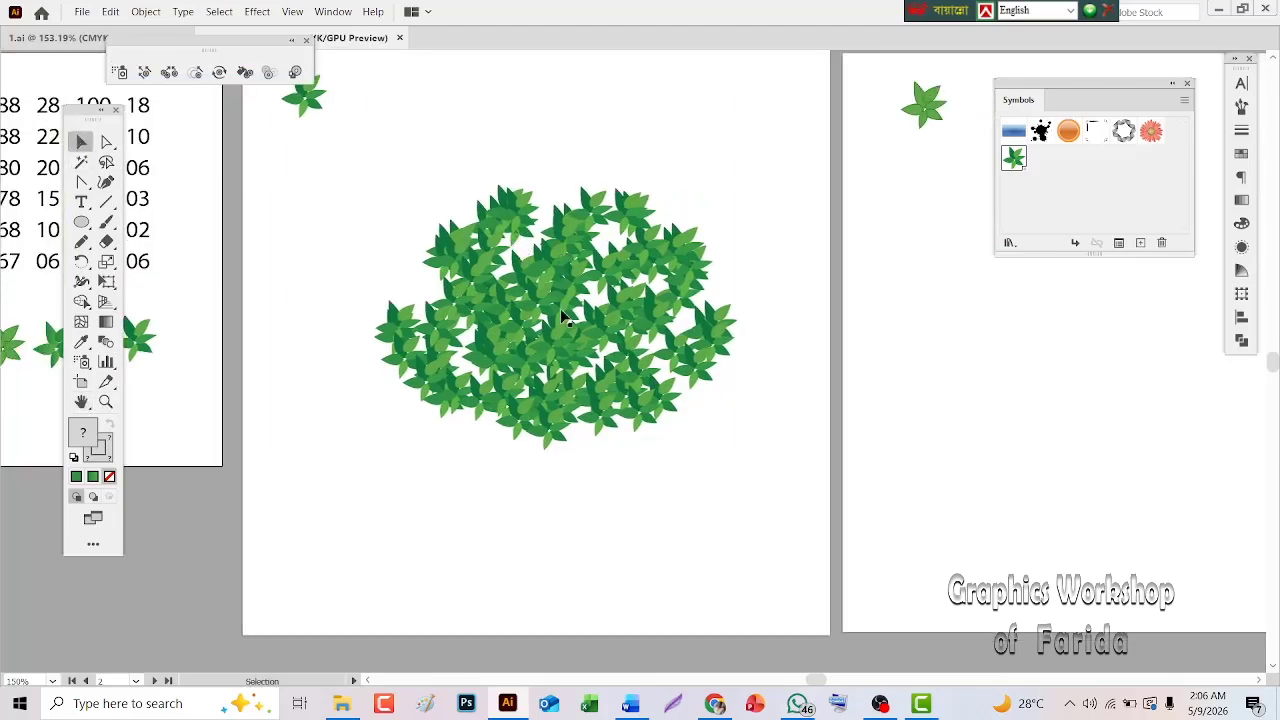
click(563, 316)
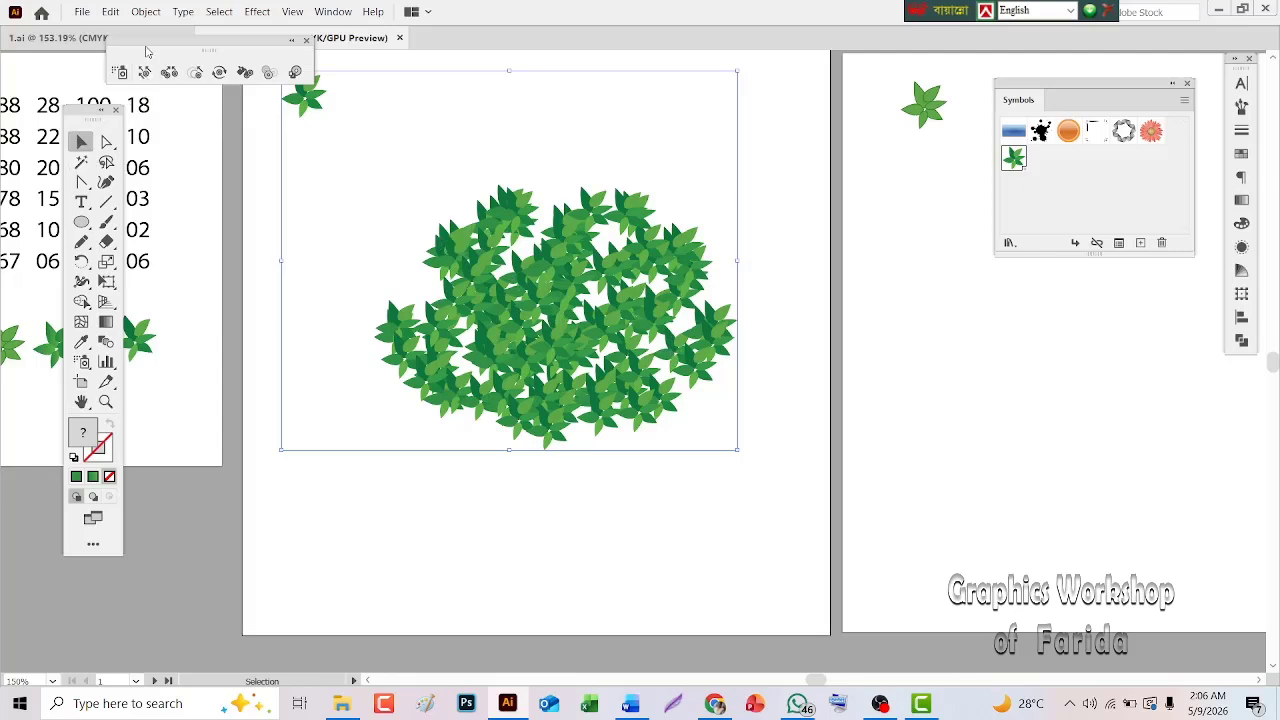
drag(146, 49, 203, 75)
click(197, 100)
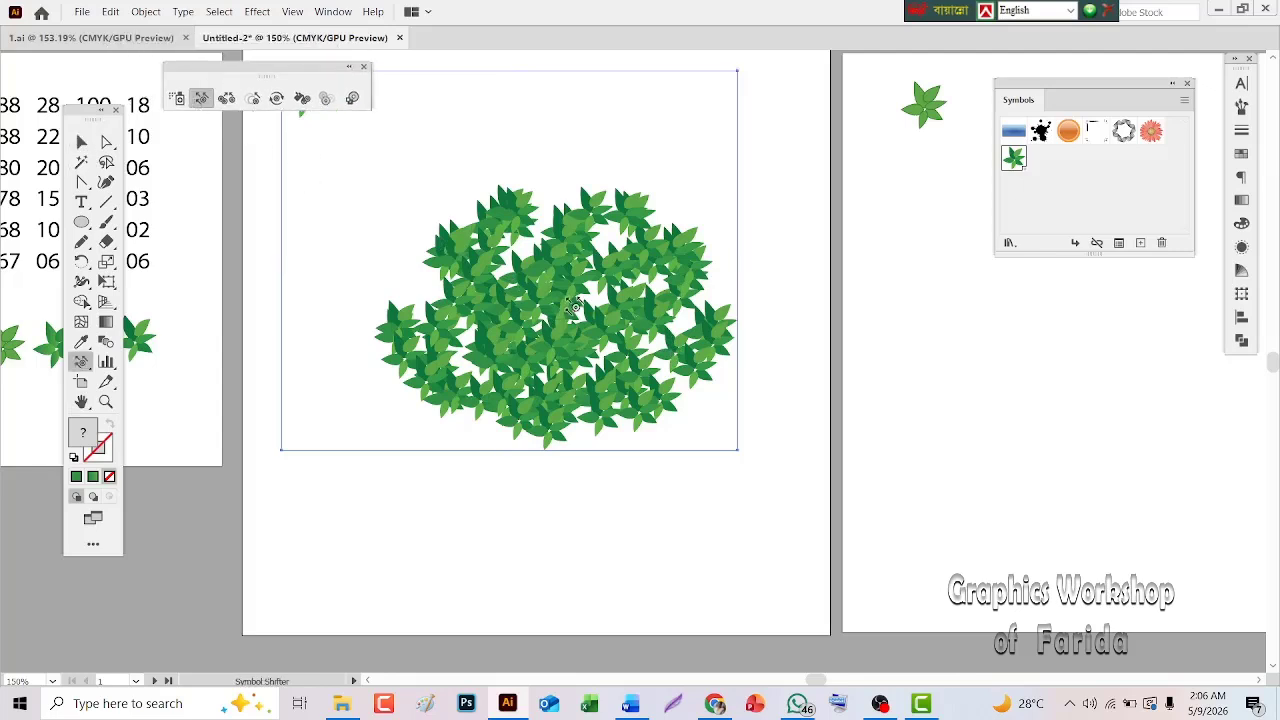
mouse_move(541, 284)
mouse_down()
mouse_move(530, 242)
mouse_move(523, 280)
mouse_move(529, 226)
mouse_move(563, 194)
mouse_up()
mouse_move(573, 238)
mouse_down()
mouse_move(560, 183)
mouse_move(570, 232)
mouse_up()
mouse_move(632, 390)
mouse_down()
mouse_move(709, 374)
mouse_move(730, 418)
mouse_move(743, 400)
mouse_move(712, 360)
mouse_move(714, 405)
mouse_up()
drag(495, 350, 466, 362)
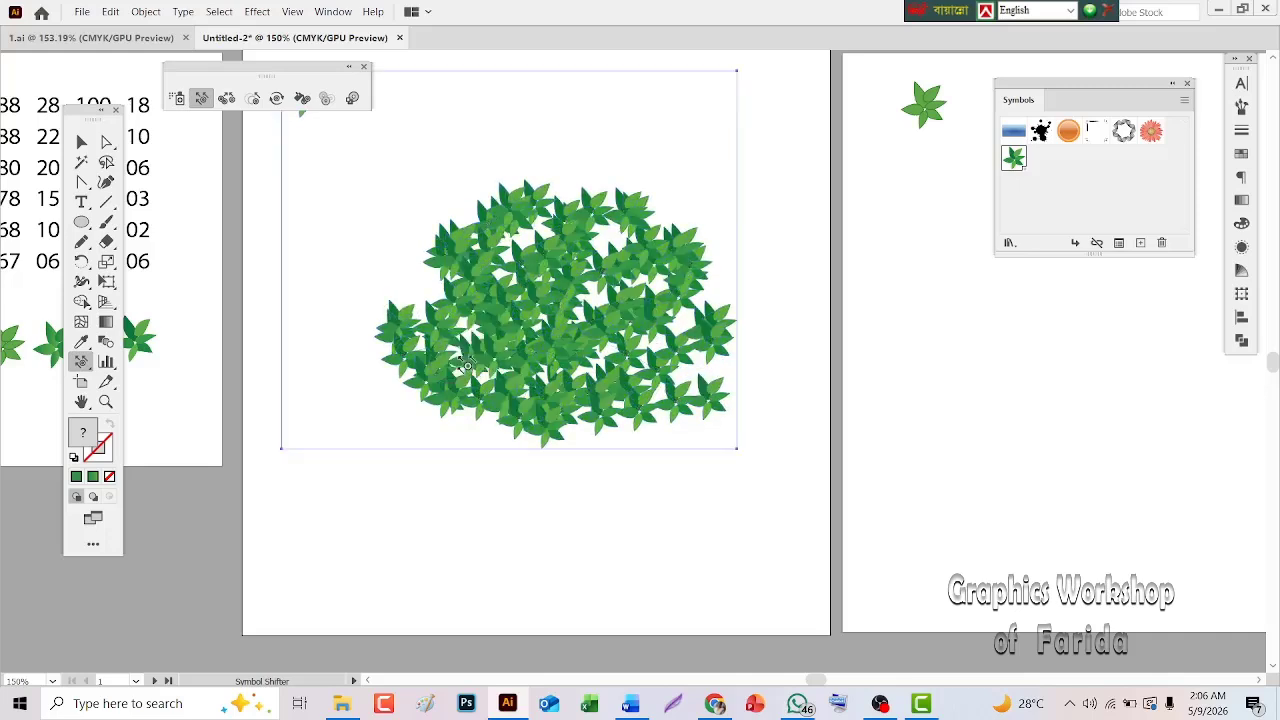
drag(472, 296, 428, 295)
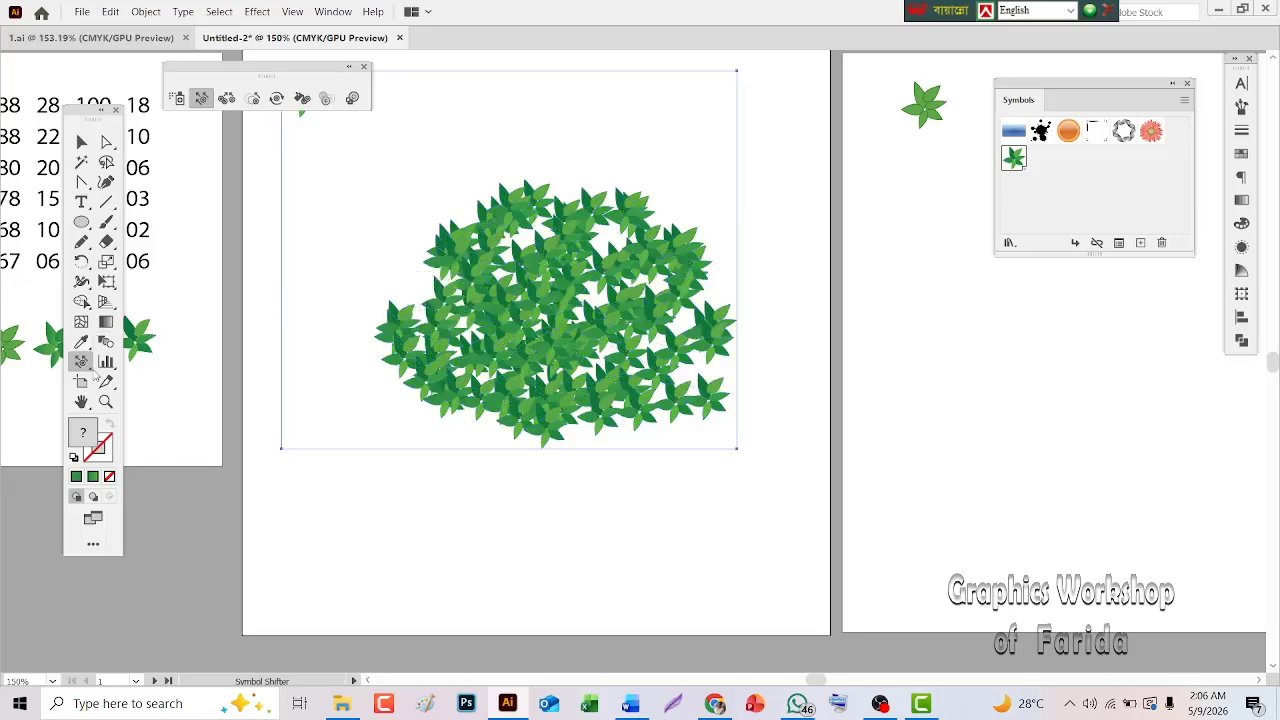
Step: Copy the brown bare tree beside the color swatches and paste it onto the foliage on the first leaf artboard
click(81, 401)
drag(144, 389, 579, 410)
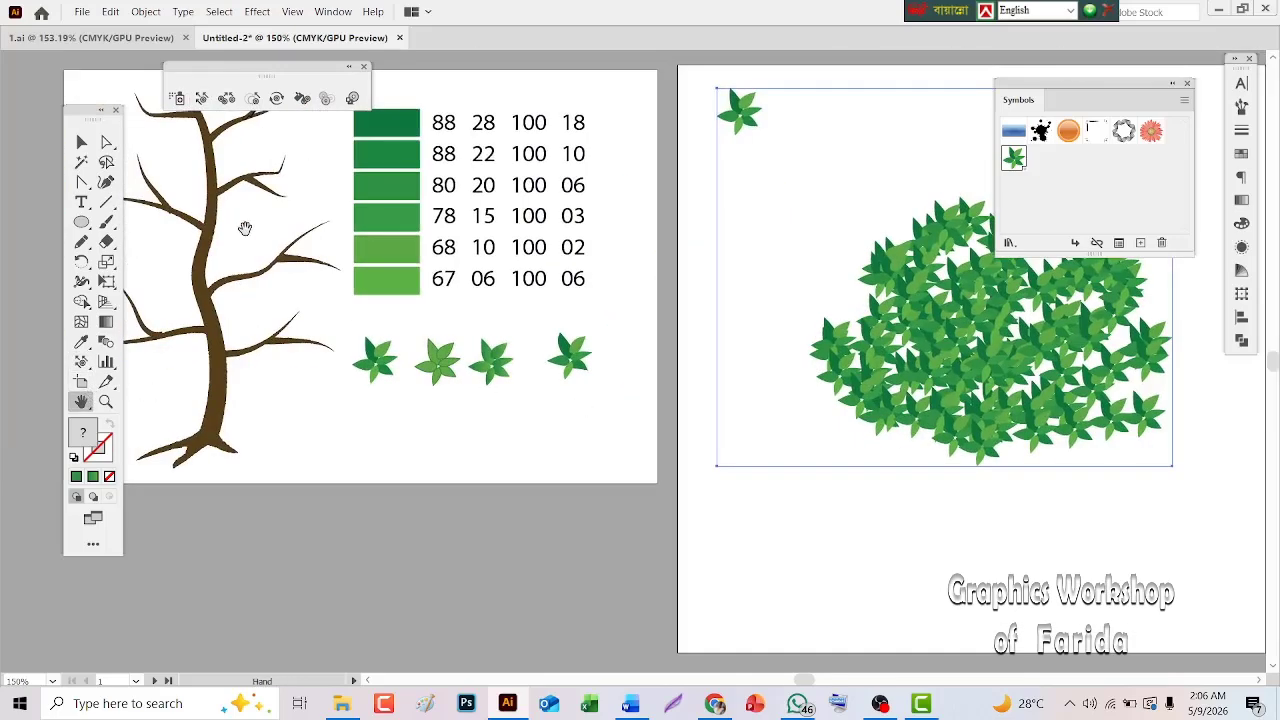
click(81, 142)
click(224, 352)
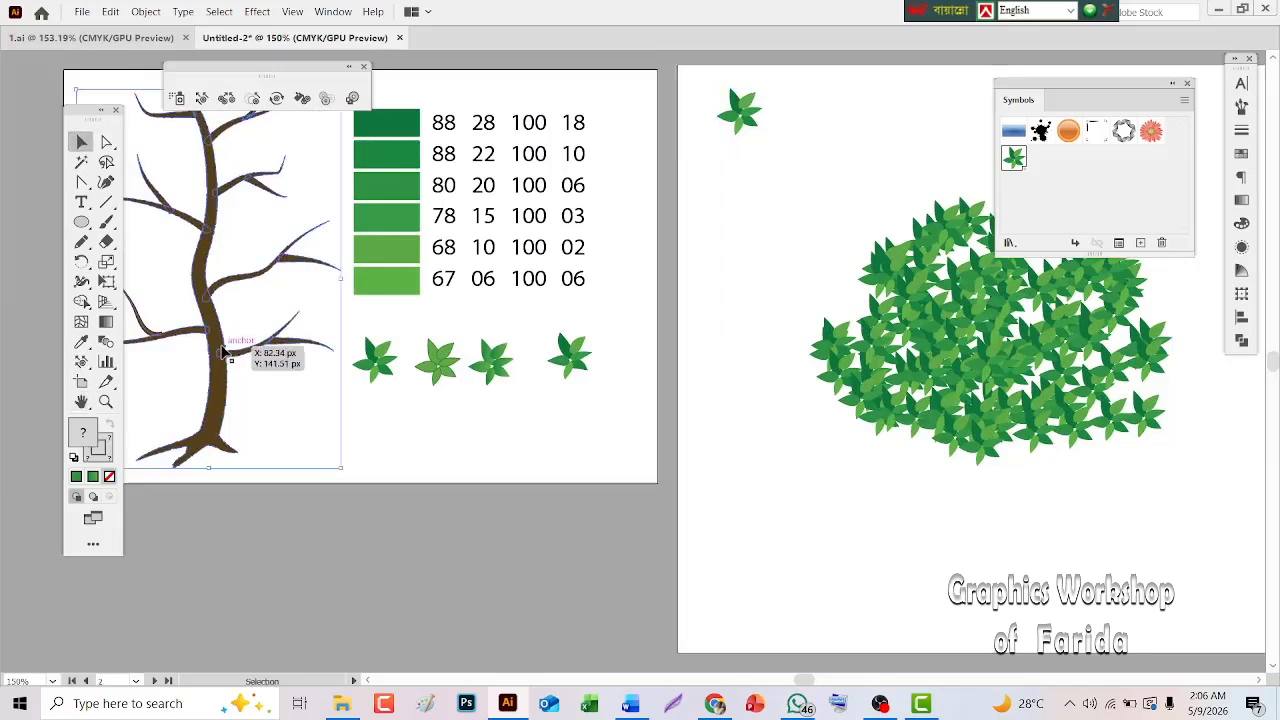
click(110, 11)
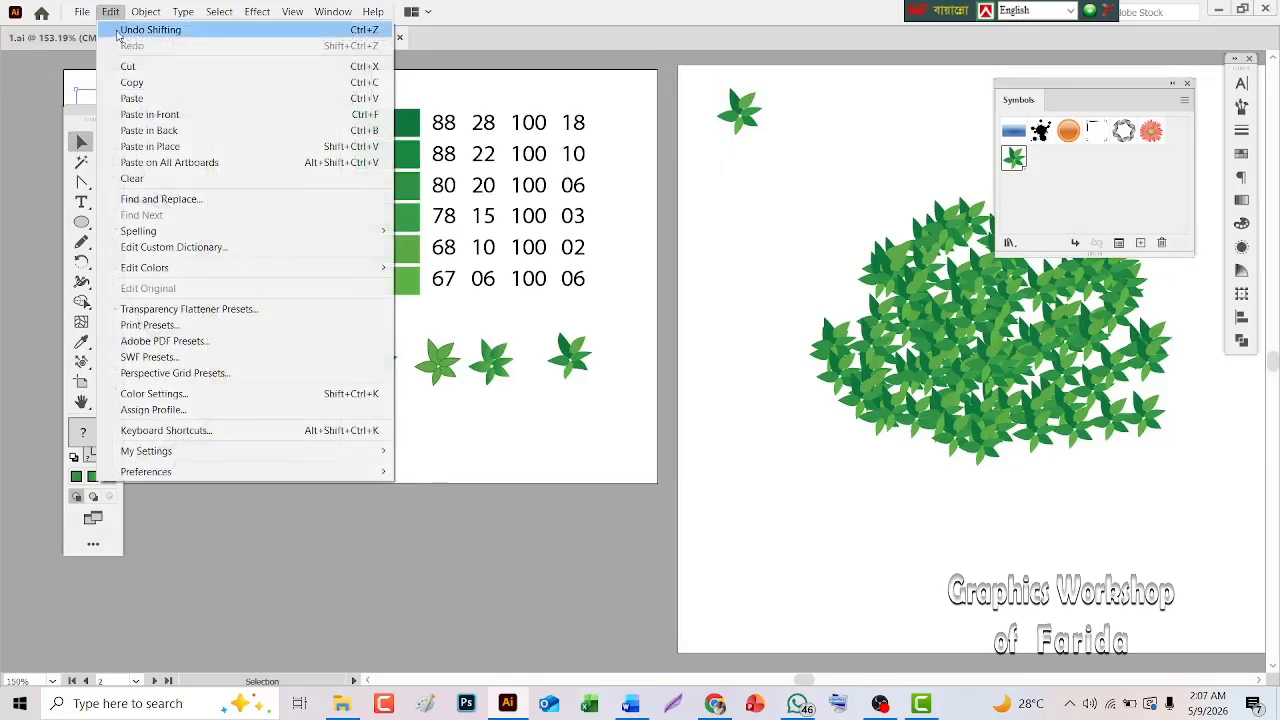
click(131, 82)
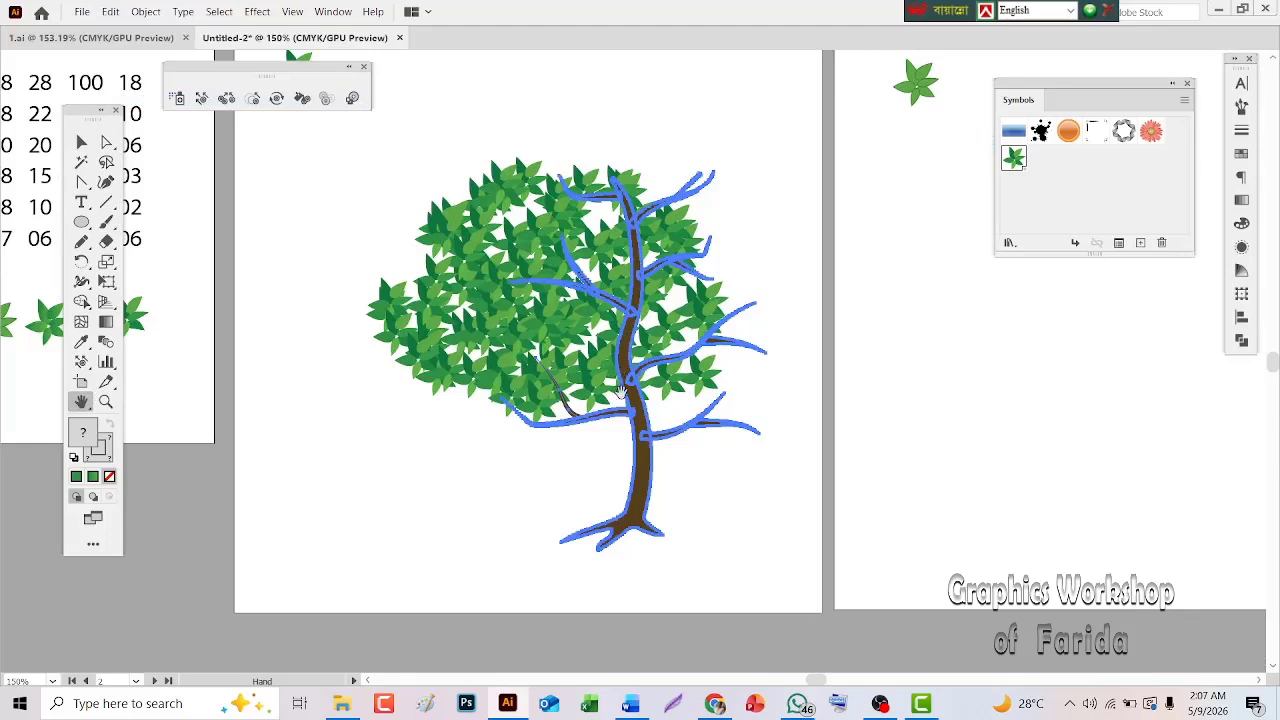
Step: Move the pasted tree left so its trunk sits centered under the foliage, and deselect it
click(81, 142)
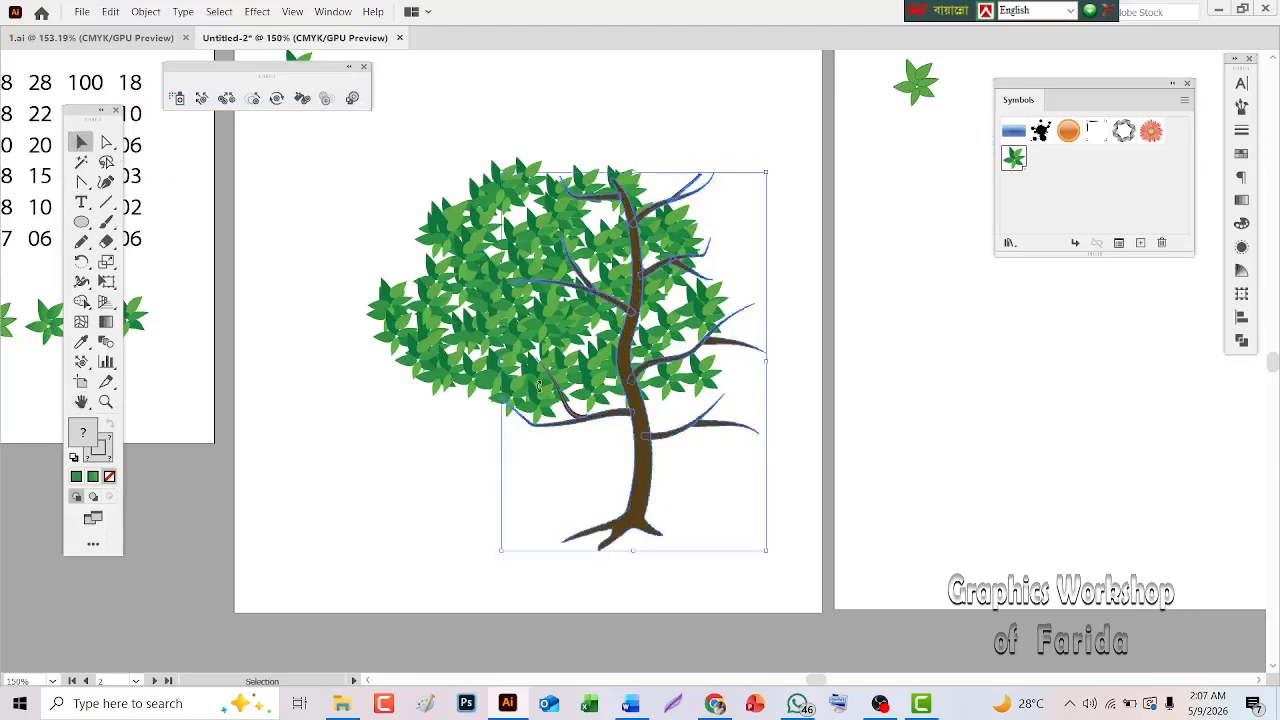
drag(645, 462, 562, 464)
click(737, 483)
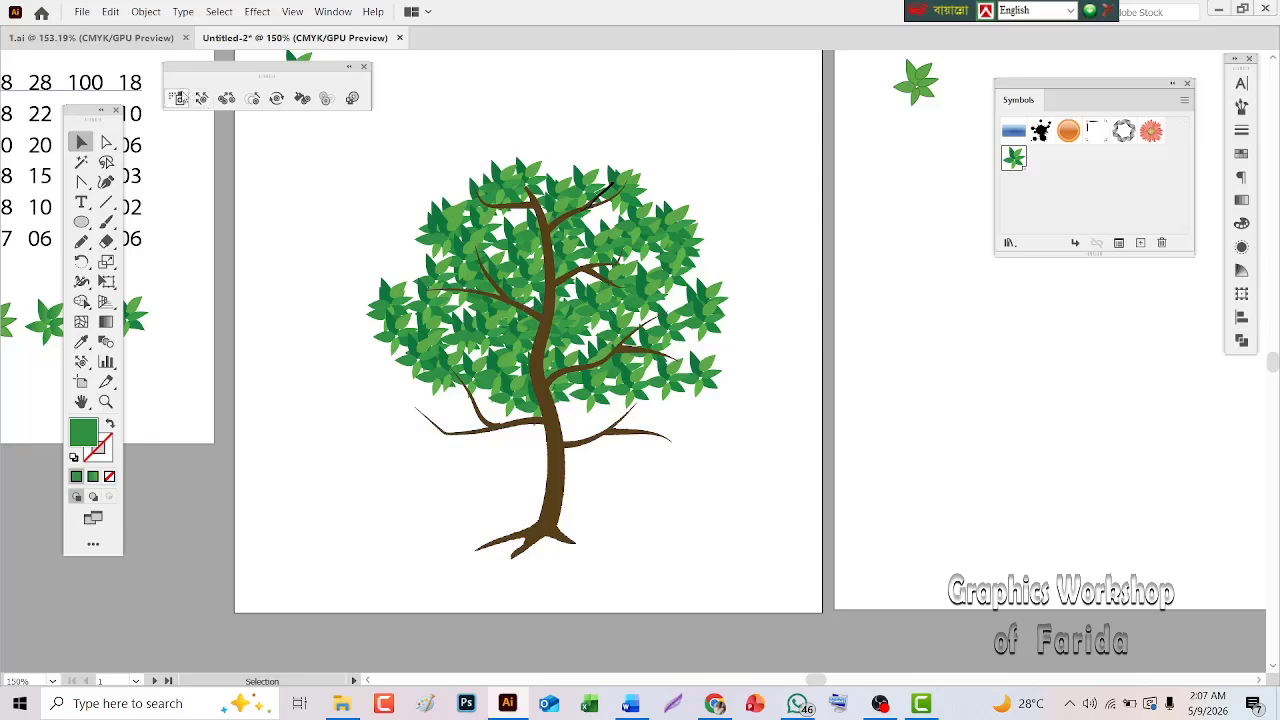
Step: Spray more leaf symbols over the trunk and the top, lower and side branches to fill out the crown, and deselect the foliage
key(shift+s)
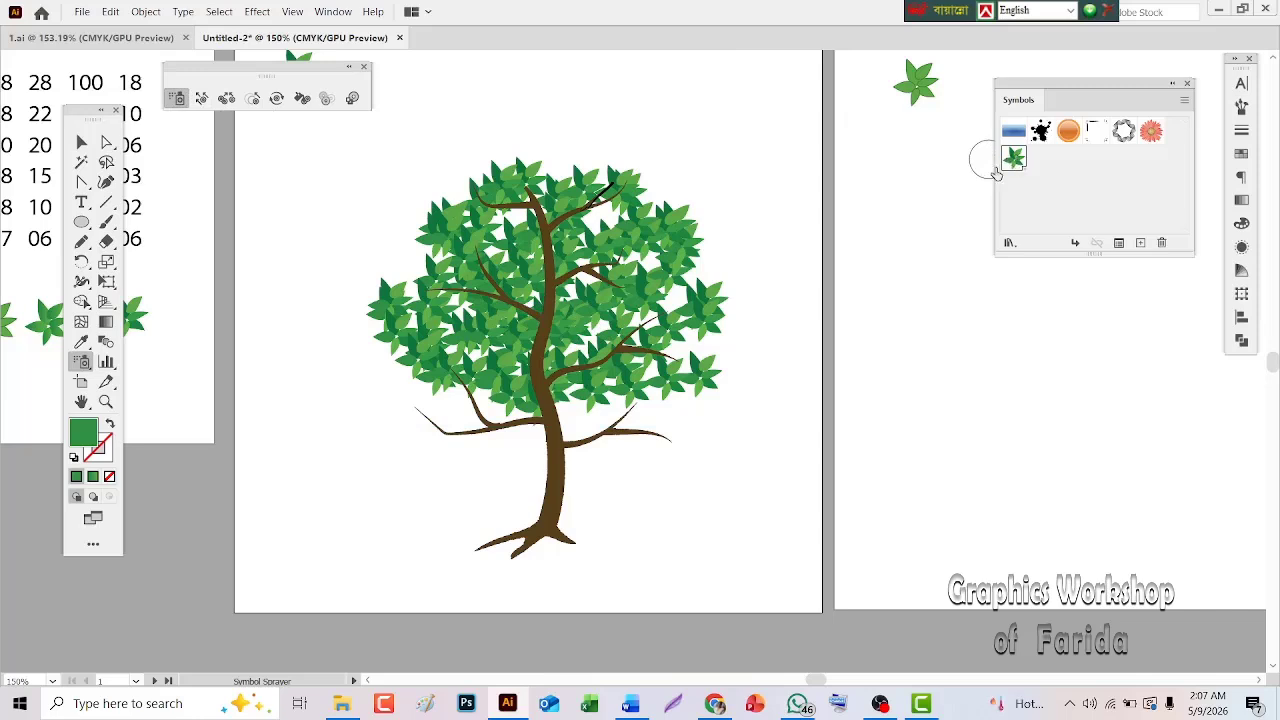
mouse_move(575, 262)
mouse_down()
mouse_move(548, 290)
mouse_move(549, 336)
mouse_move(500, 365)
mouse_move(460, 355)
mouse_move(445, 280)
mouse_move(435, 308)
mouse_move(557, 201)
mouse_move(640, 180)
mouse_move(643, 323)
mouse_move(549, 420)
mouse_move(706, 437)
mouse_move(607, 418)
mouse_move(690, 430)
mouse_up()
mouse_move(510, 420)
mouse_down()
mouse_move(443, 403)
mouse_move(408, 415)
mouse_up()
mouse_move(412, 355)
mouse_down()
mouse_move(388, 325)
mouse_move(417, 265)
mouse_up()
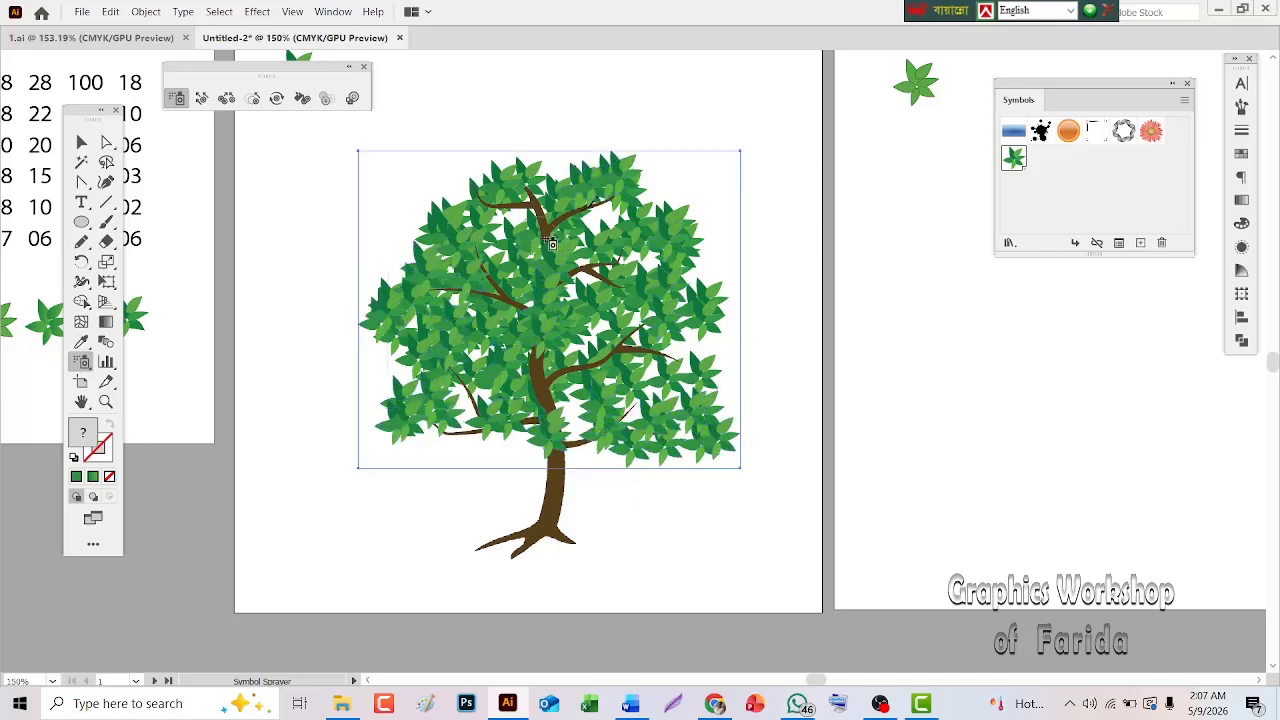
mouse_move(690, 320)
mouse_down()
mouse_move(700, 345)
mouse_move(670, 362)
mouse_up()
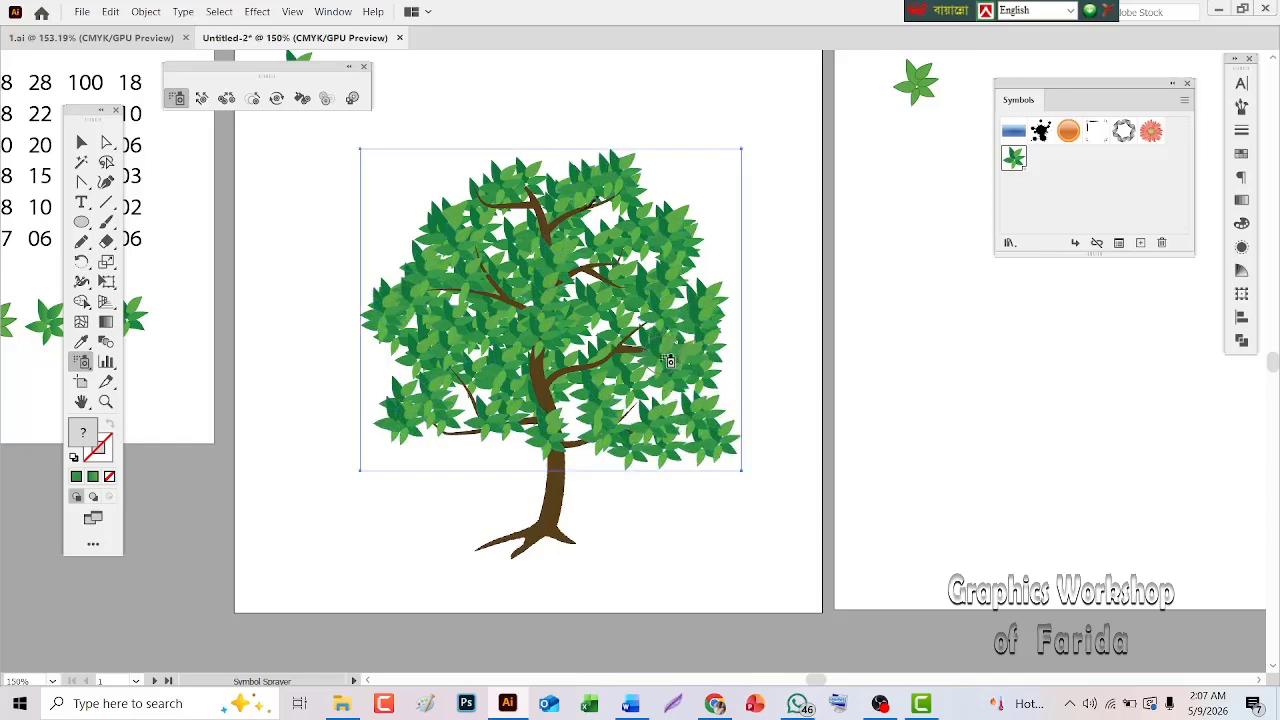
click(81, 142)
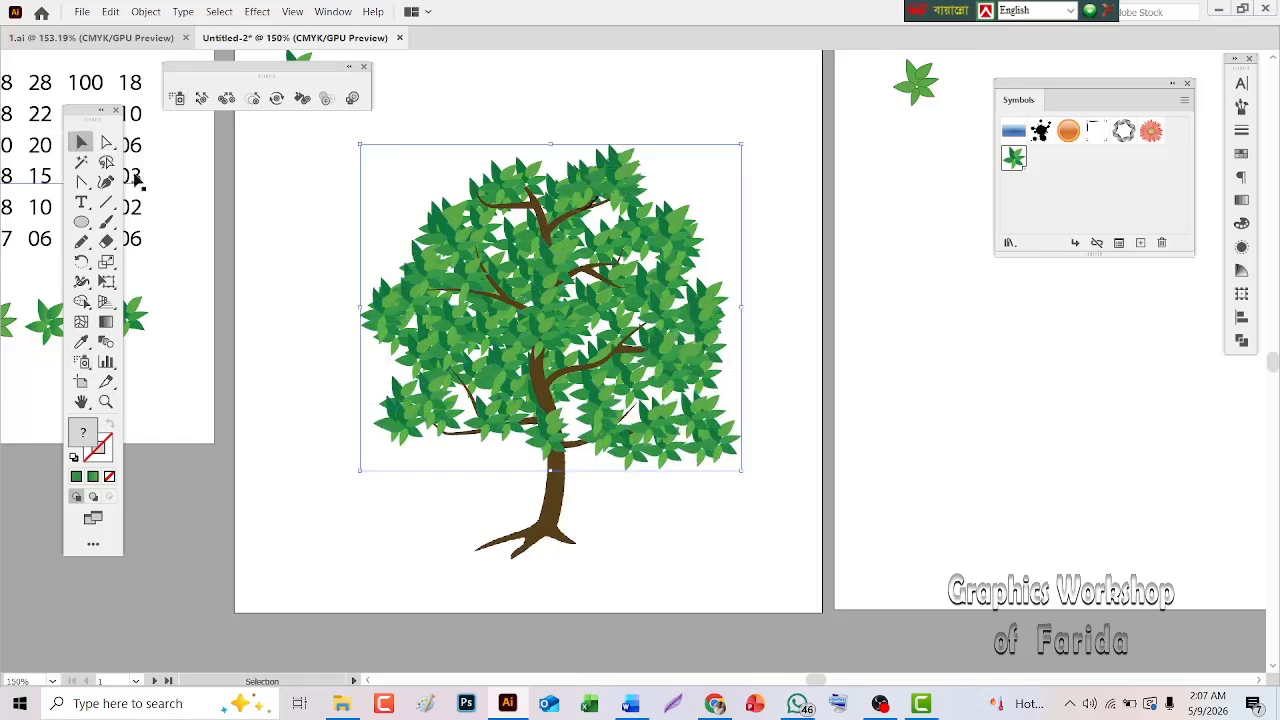
key(ctrl+shift+a)
Step: Save the light green leaf cluster on the second leaf artboard as a dynamic Movie Clip symbol and remove the original cluster
click(82, 401)
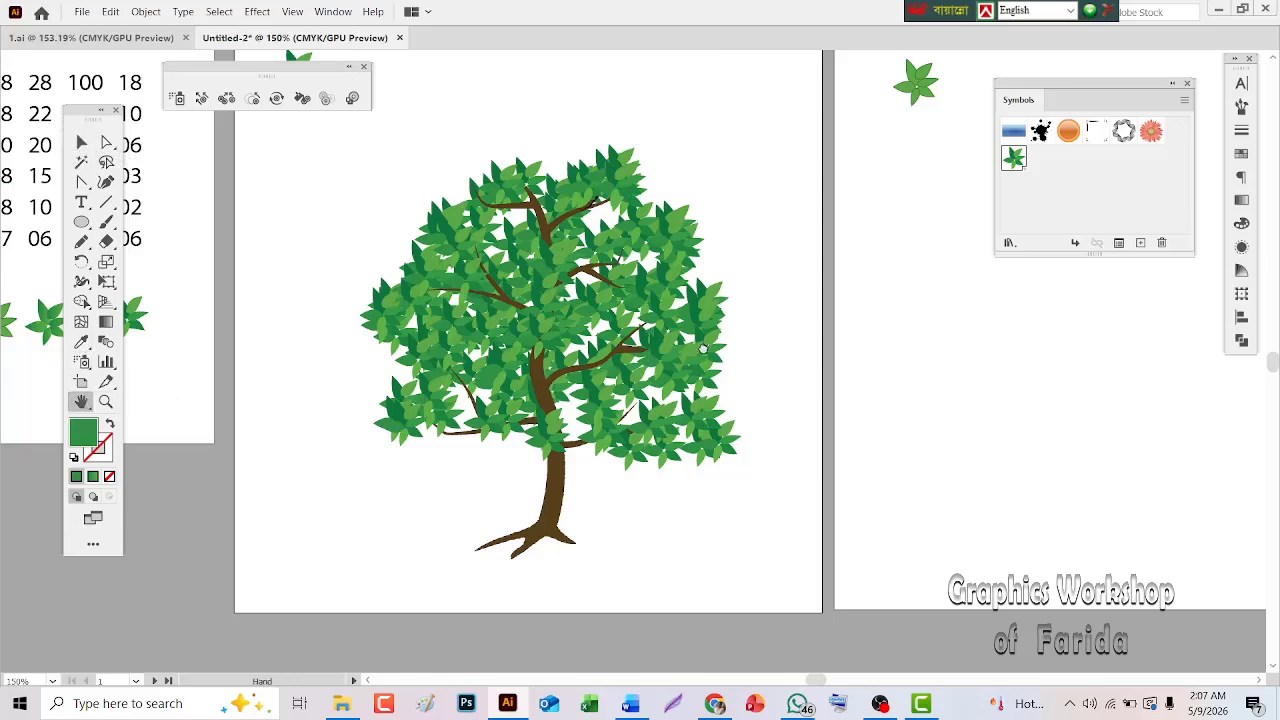
drag(702, 350, 263, 397)
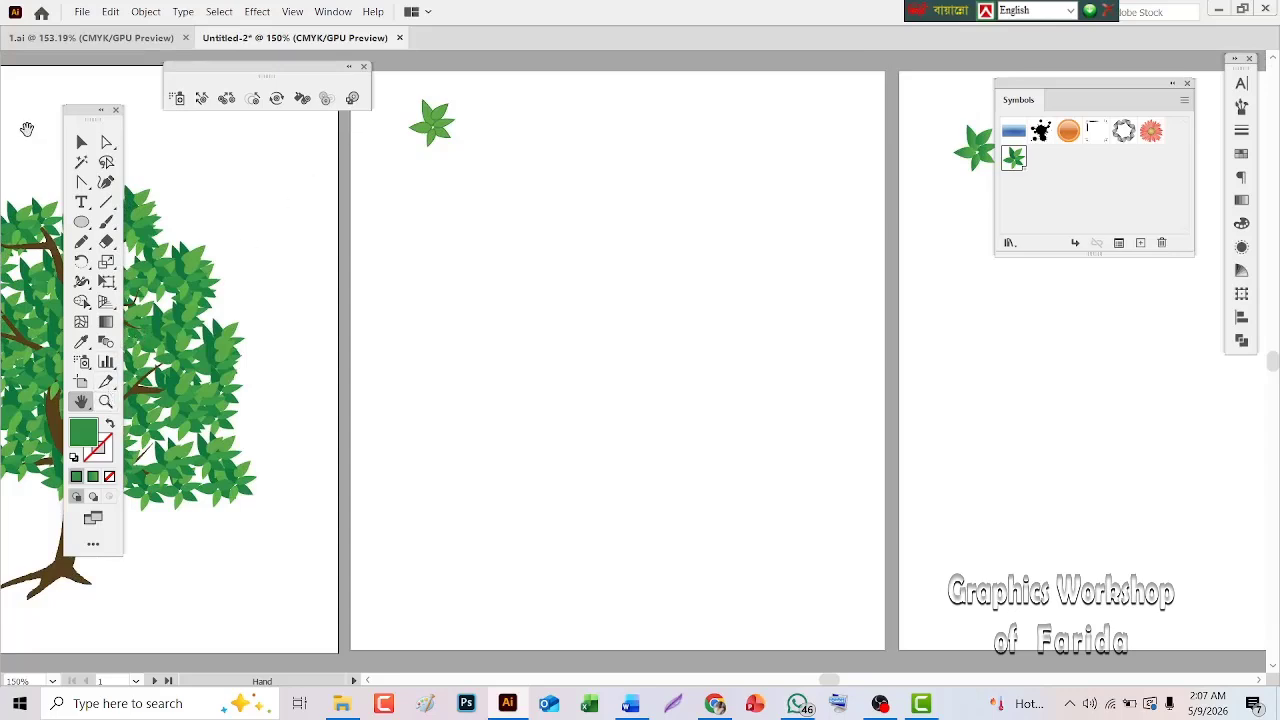
click(81, 144)
drag(437, 143, 1045, 170)
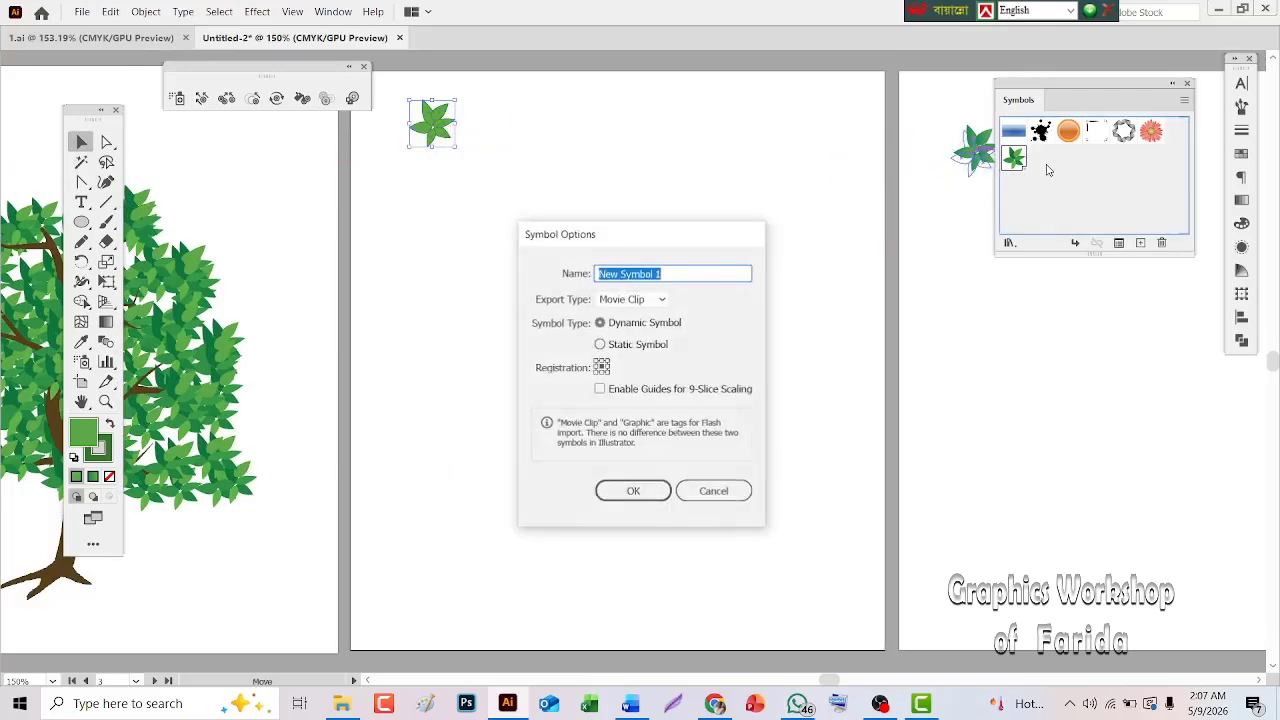
click(630, 488)
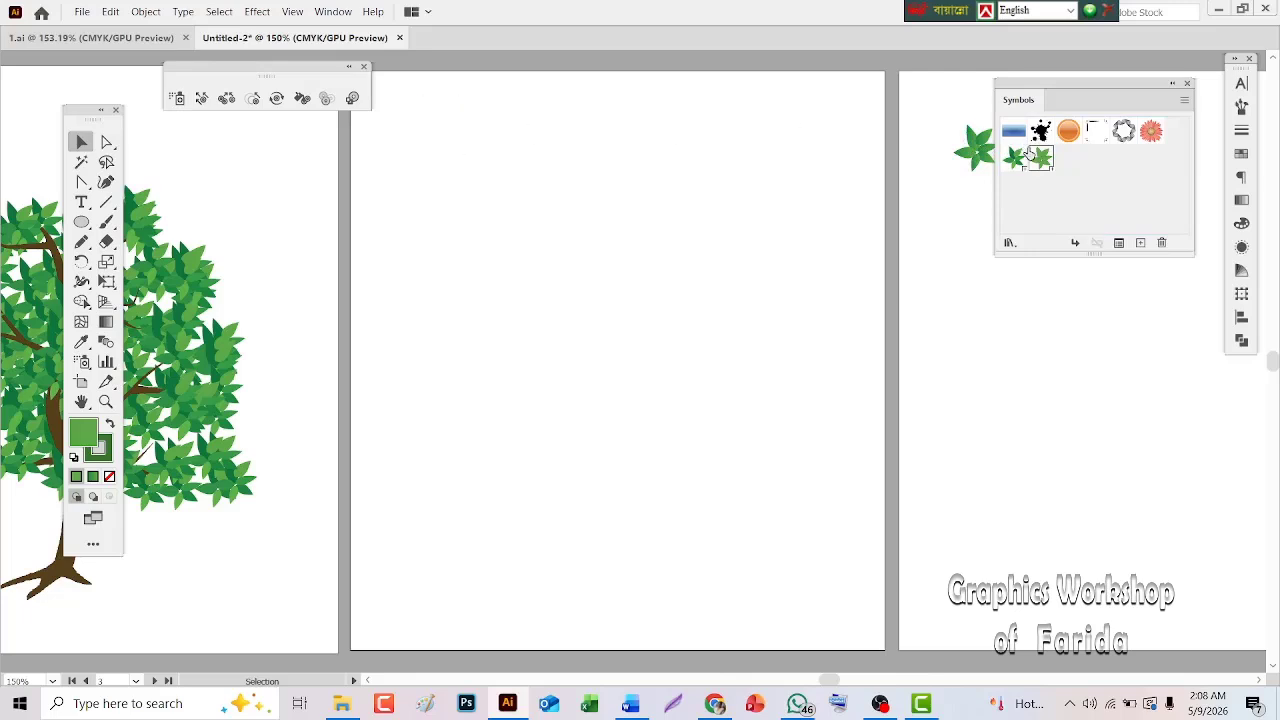
Step: Spray a mass of light green leaf symbols on the second leaf artboard and paste the bare tree over it
click(177, 98)
mouse_move(604, 315)
mouse_down()
mouse_move(600, 286)
mouse_move(574, 329)
mouse_move(607, 372)
mouse_move(470, 365)
mouse_move(380, 278)
mouse_up()
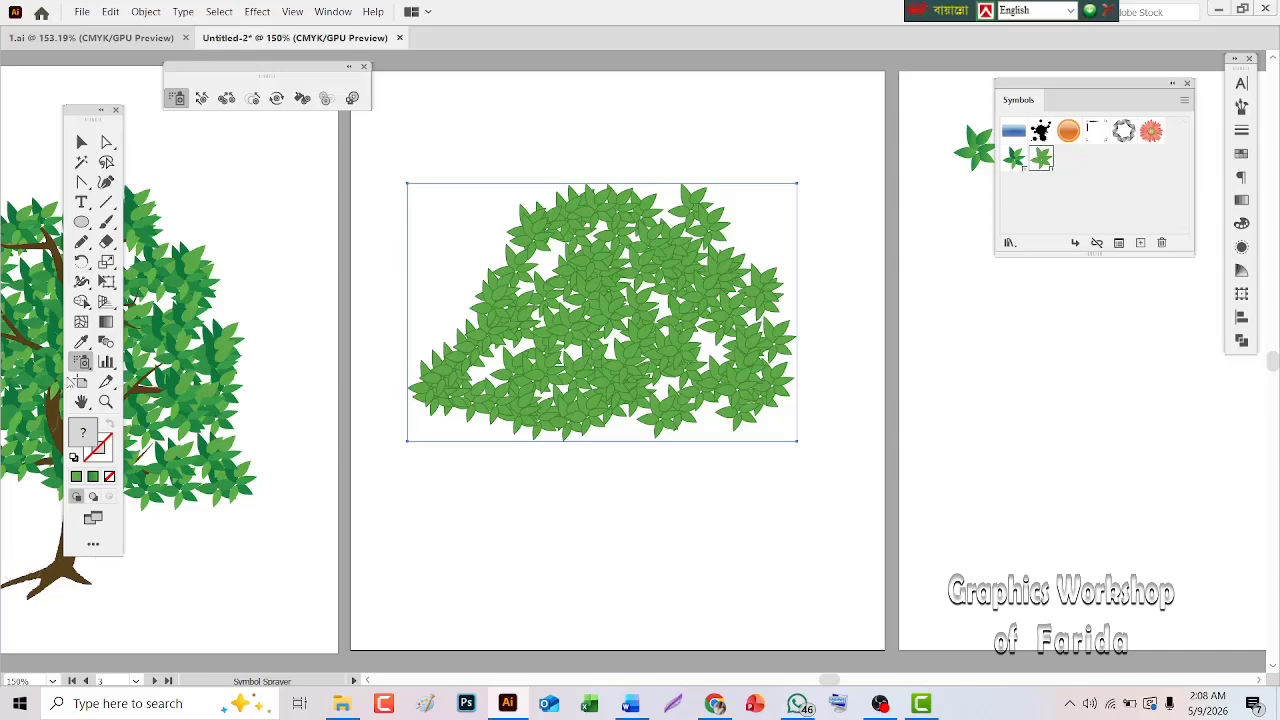
click(107, 12)
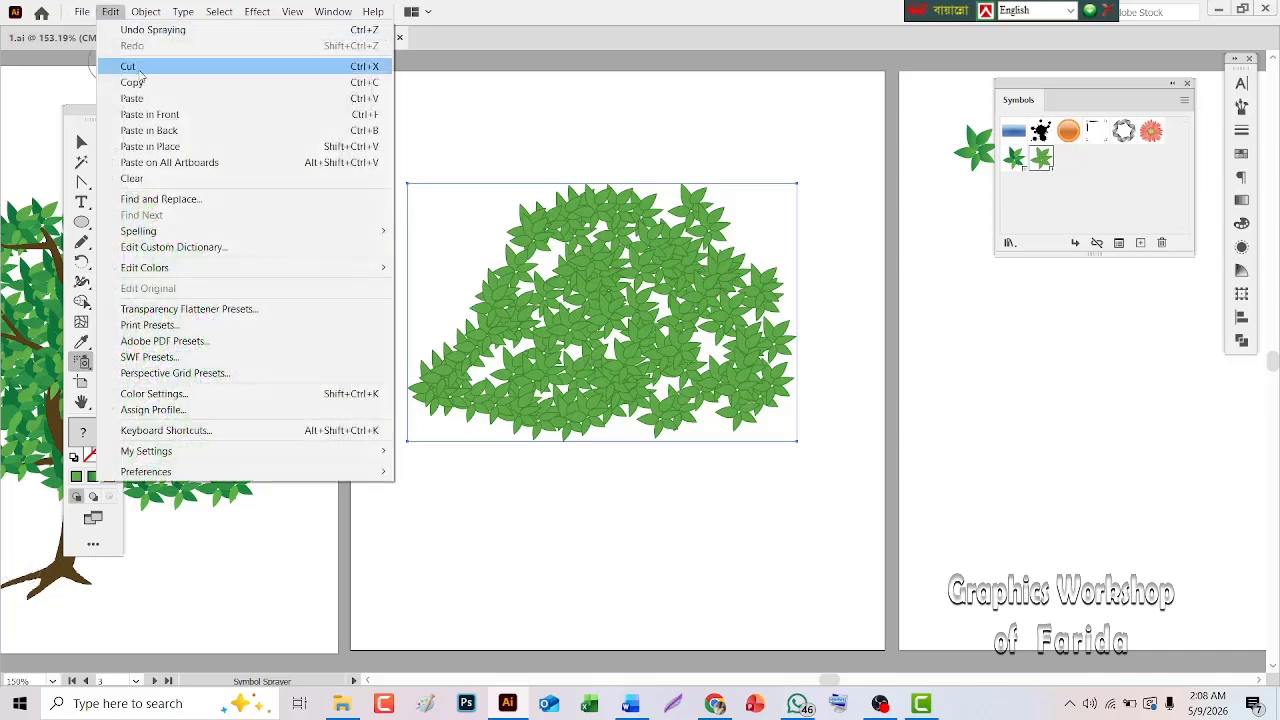
click(130, 106)
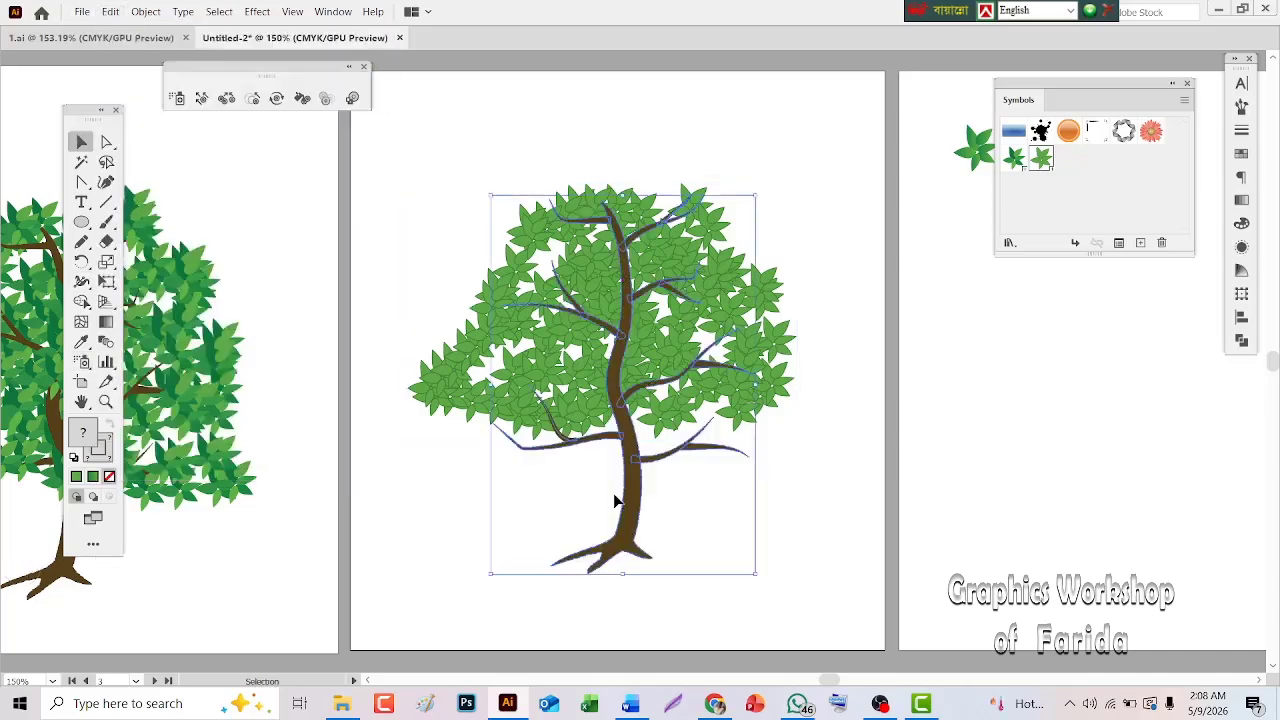
Step: Spray more light green leaf symbols over the second tree's trunk, top and lower branches to fill out its crown
click(176, 98)
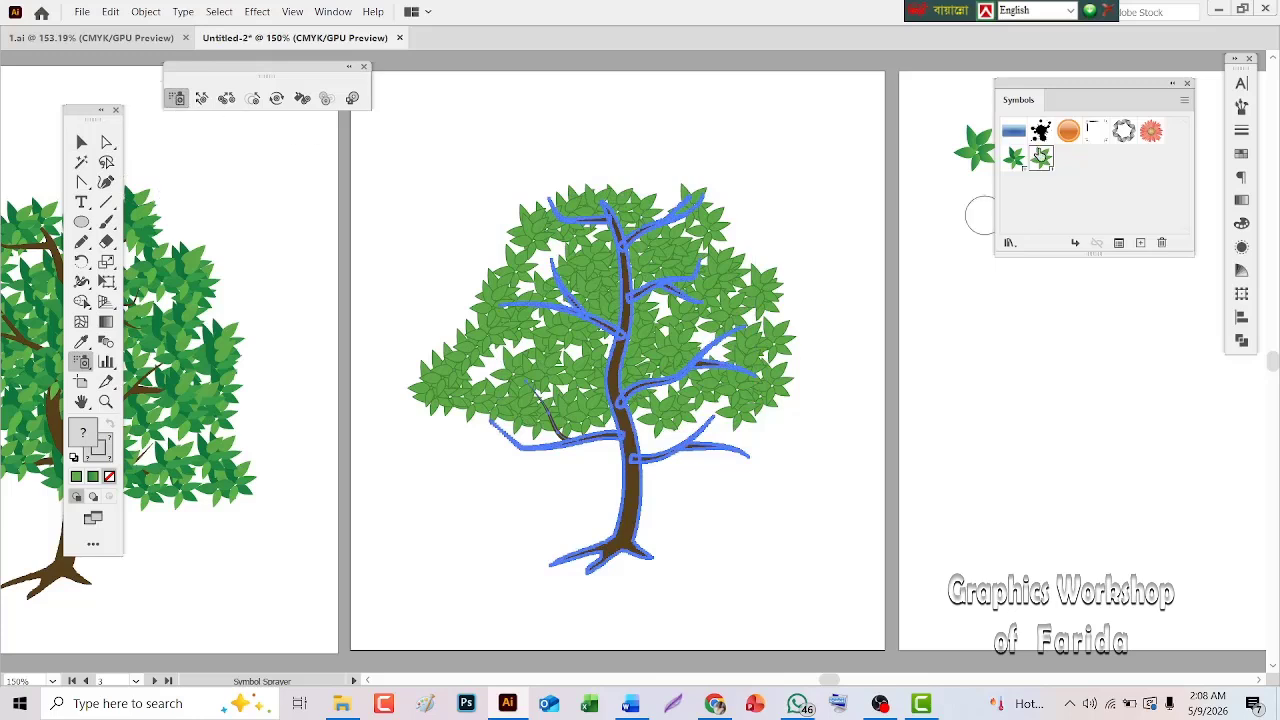
mouse_move(615, 365)
mouse_down()
mouse_move(610, 410)
mouse_move(600, 305)
mouse_move(530, 290)
mouse_move(650, 168)
mouse_move(670, 226)
mouse_move(715, 240)
mouse_move(757, 390)
mouse_move(700, 443)
mouse_move(658, 456)
mouse_move(684, 447)
mouse_move(571, 440)
mouse_move(540, 401)
mouse_move(570, 430)
mouse_up()
click(201, 97)
click(176, 98)
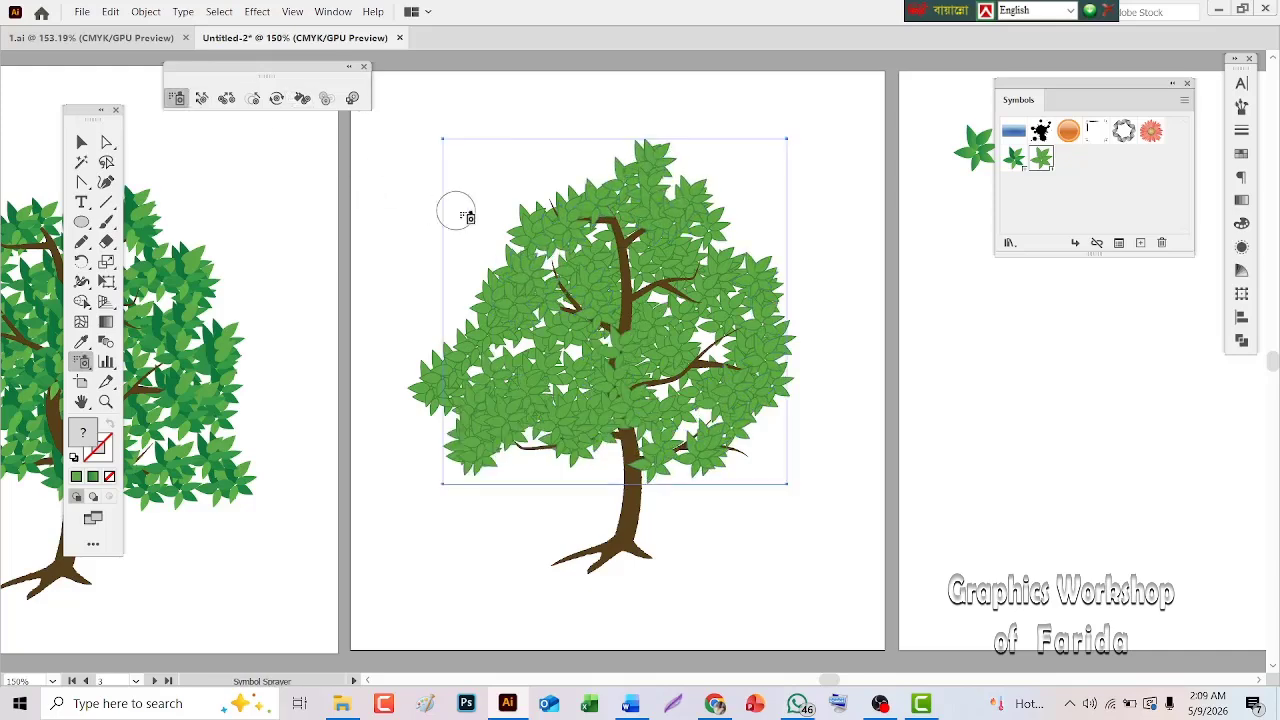
Step: Spray more light green leaf symbols around the second tree's upper branches and trunk to fill the gaps in its crown
drag(543, 194, 571, 247)
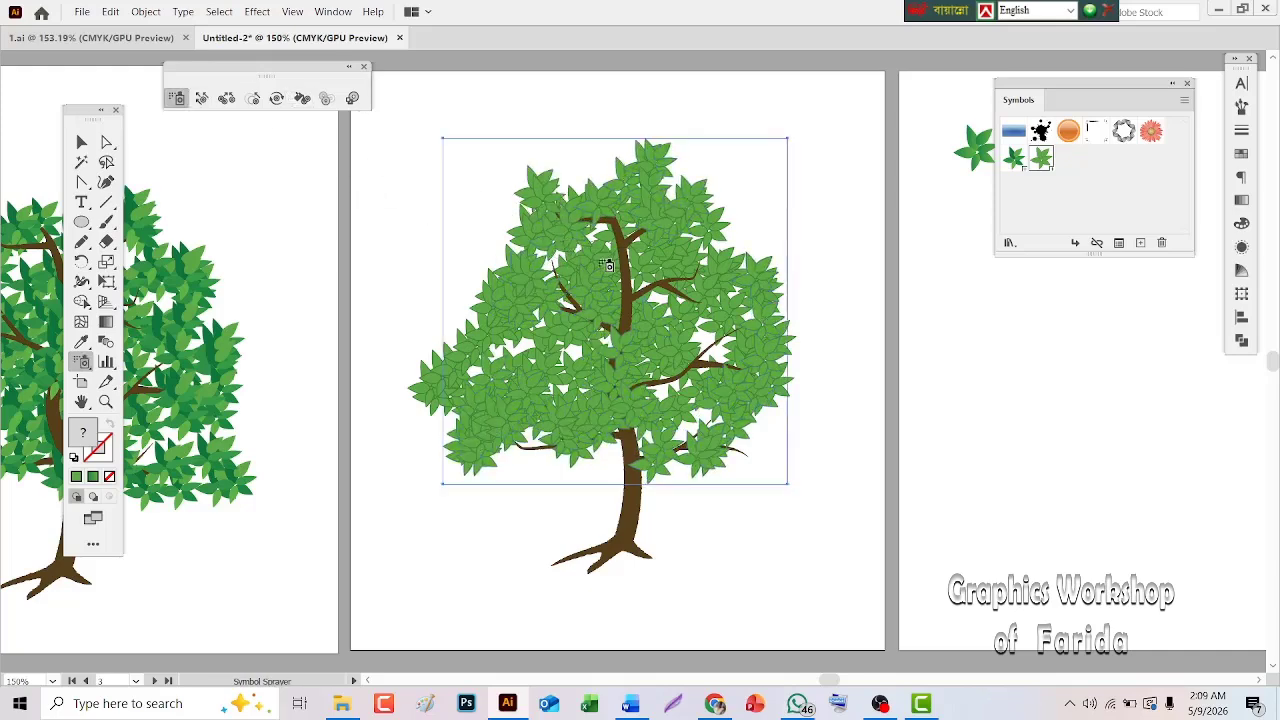
Step: Save the gradient green leaf cluster on the third leaf artboard as a dynamic Movie Clip symbol and remove the original cluster
click(81, 401)
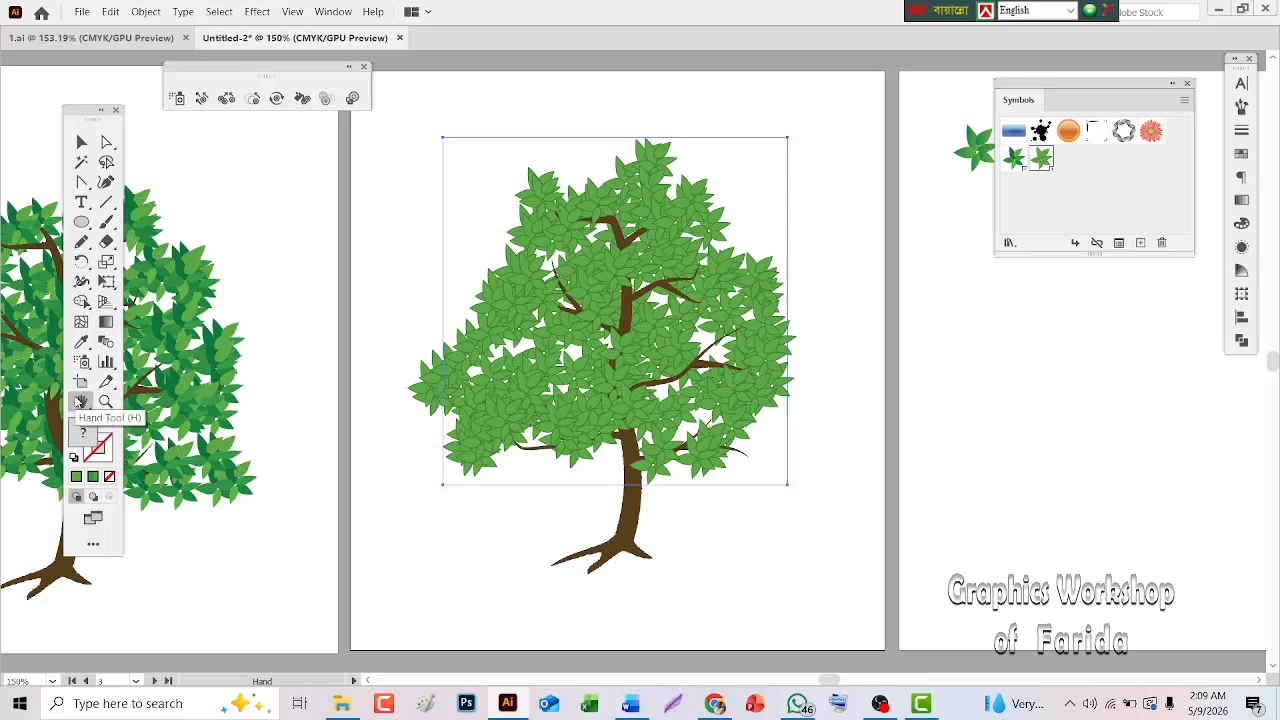
drag(699, 169, 209, 161)
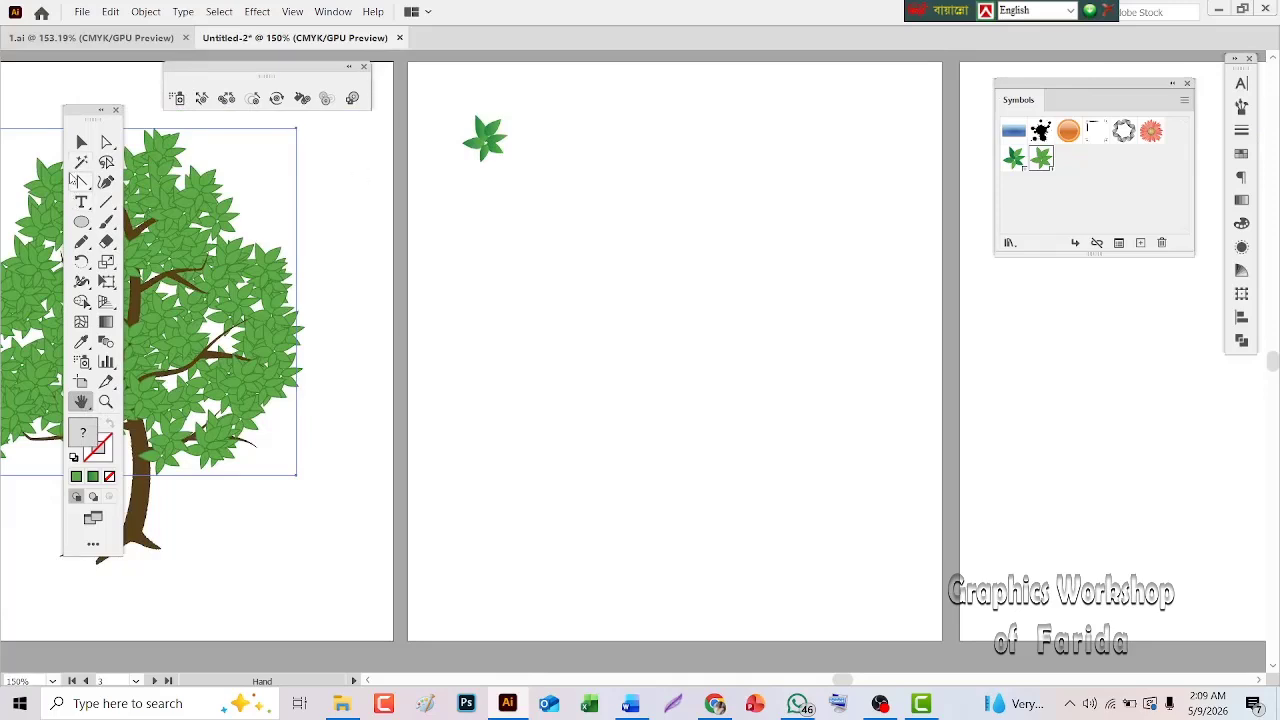
click(81, 143)
click(543, 271)
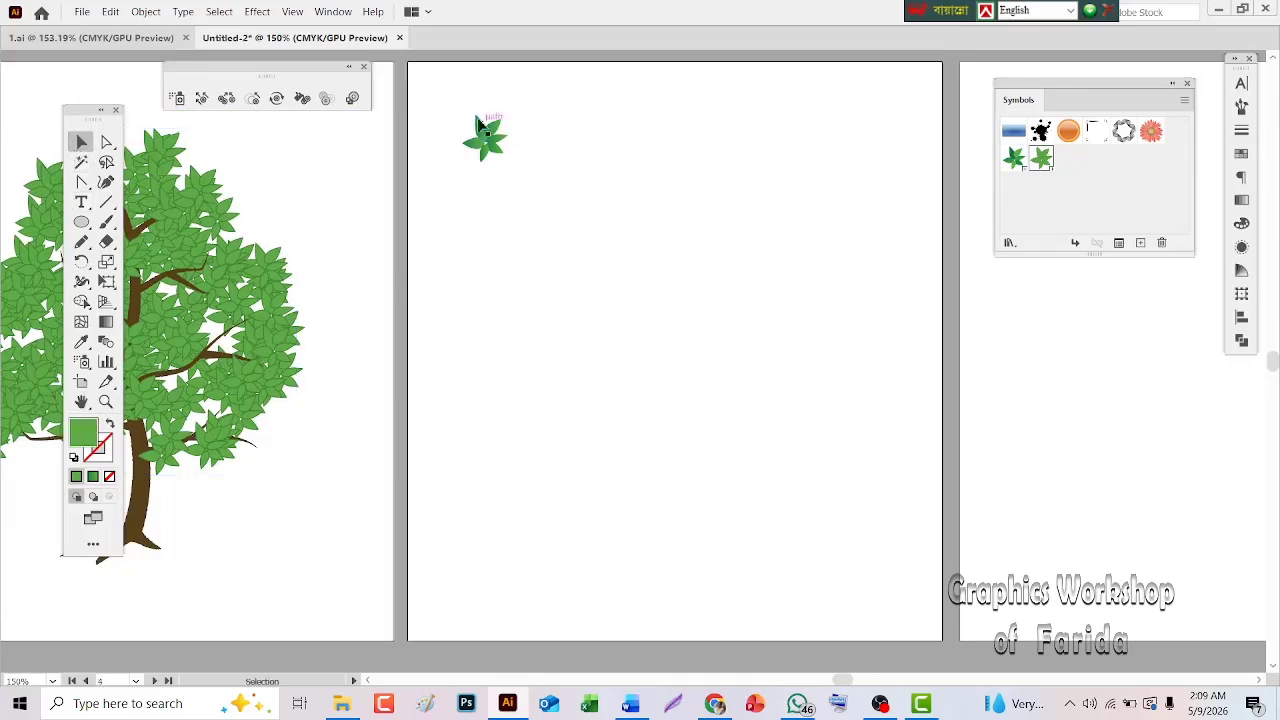
click(478, 145)
drag(484, 142, 1108, 203)
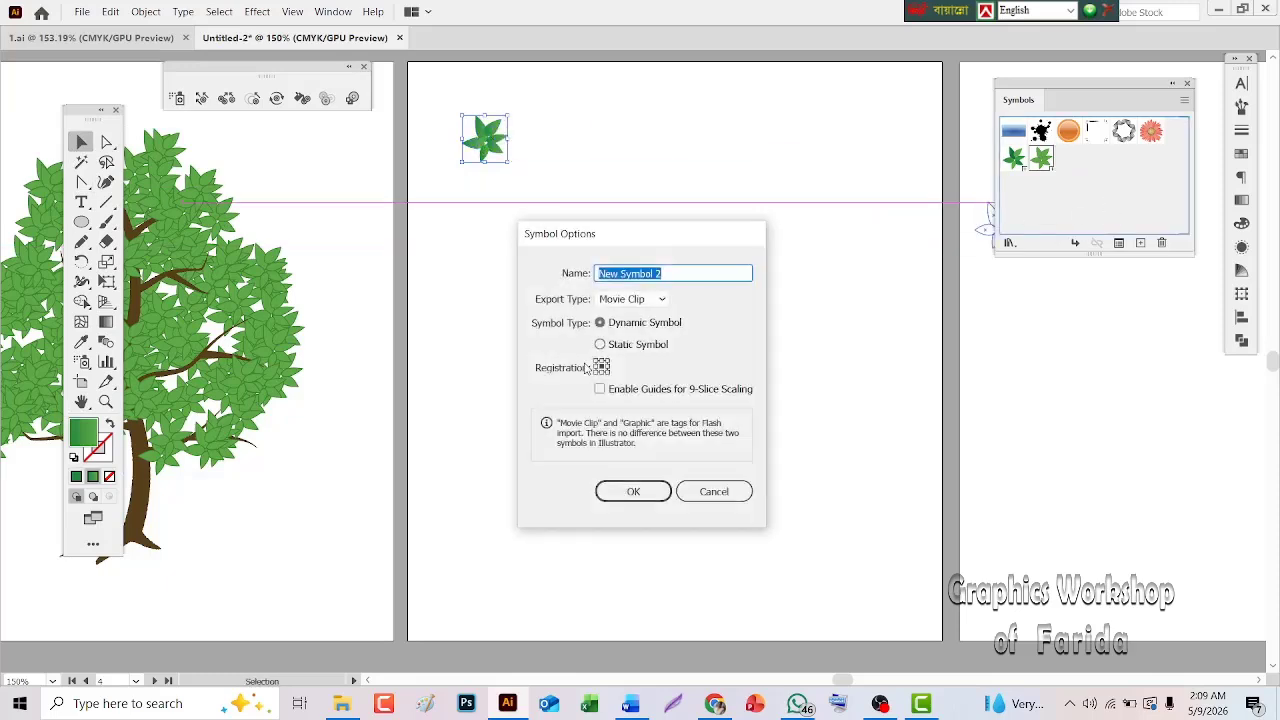
click(624, 492)
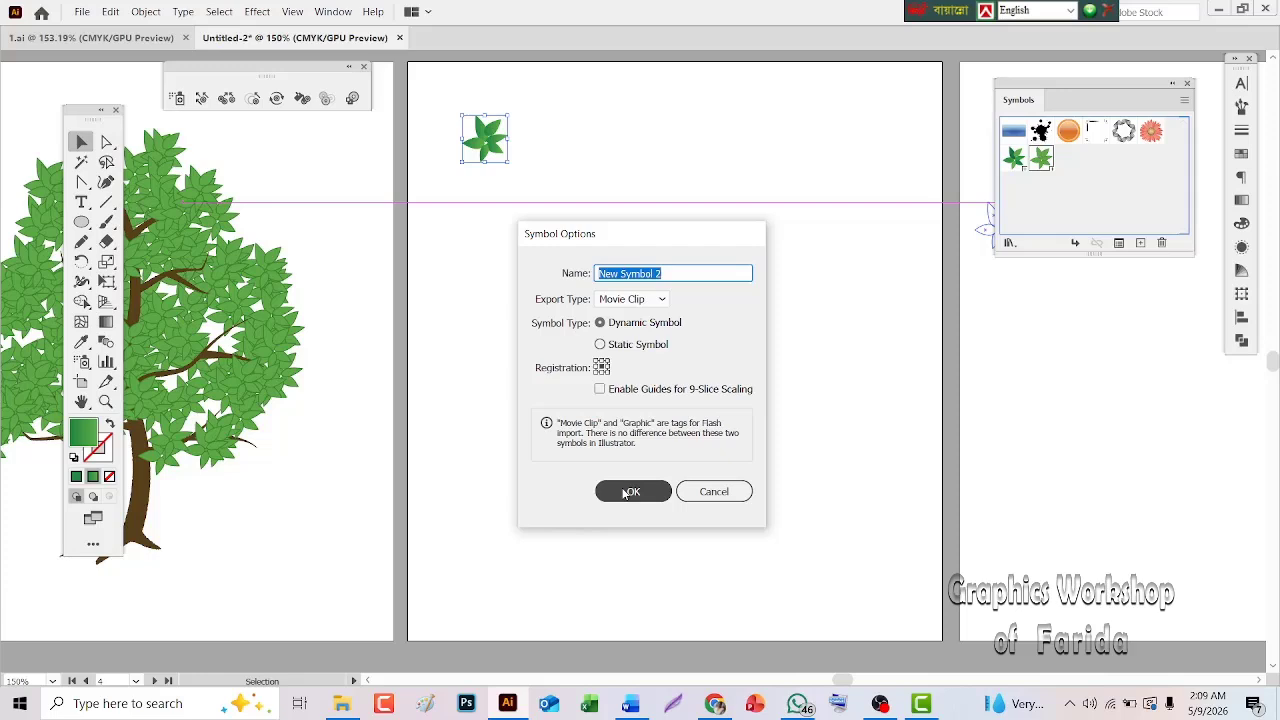
click(624, 492)
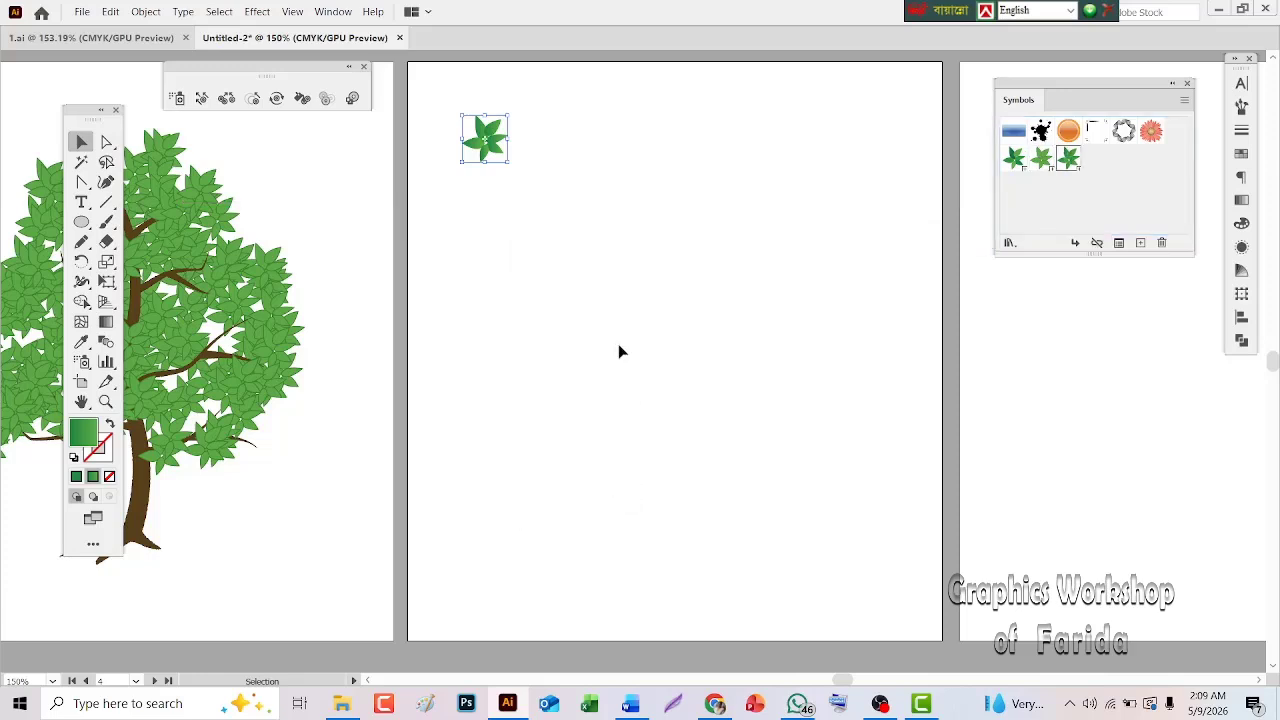
key(Delete)
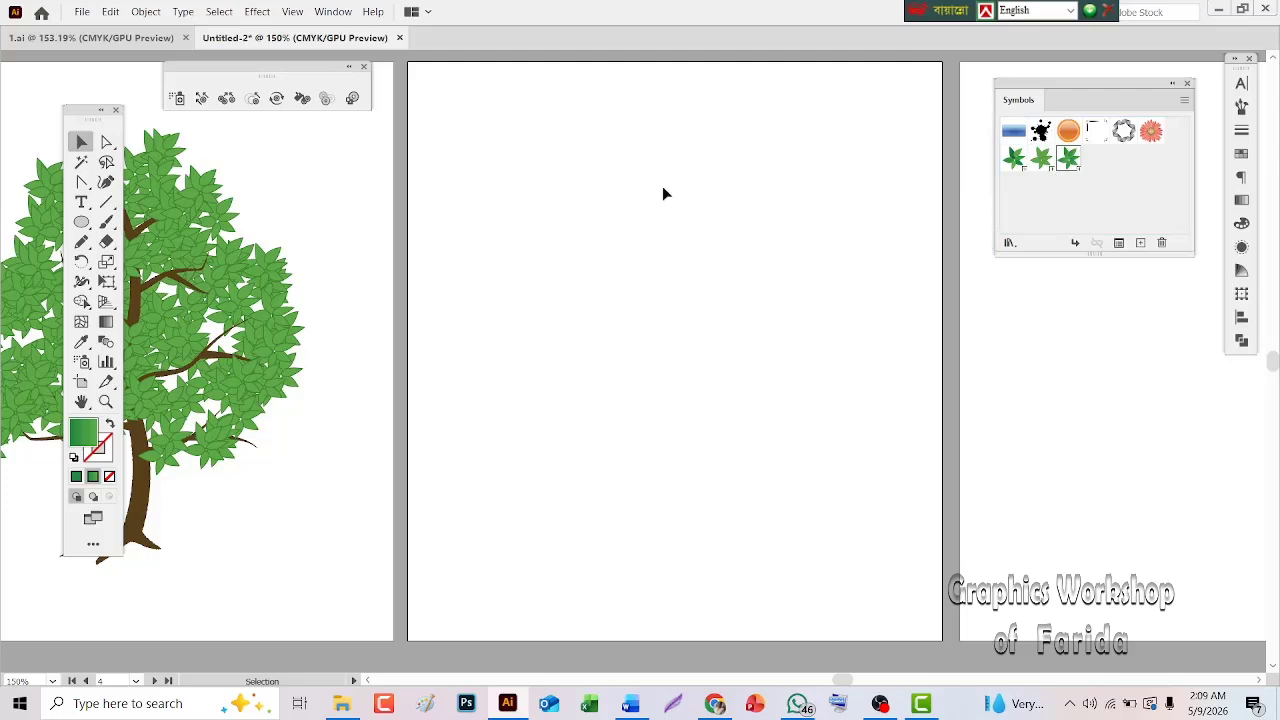
Step: Spray a broad crown-shaped mass of the gradient green leaf symbols across the upper part of the third leaf artboard
click(176, 98)
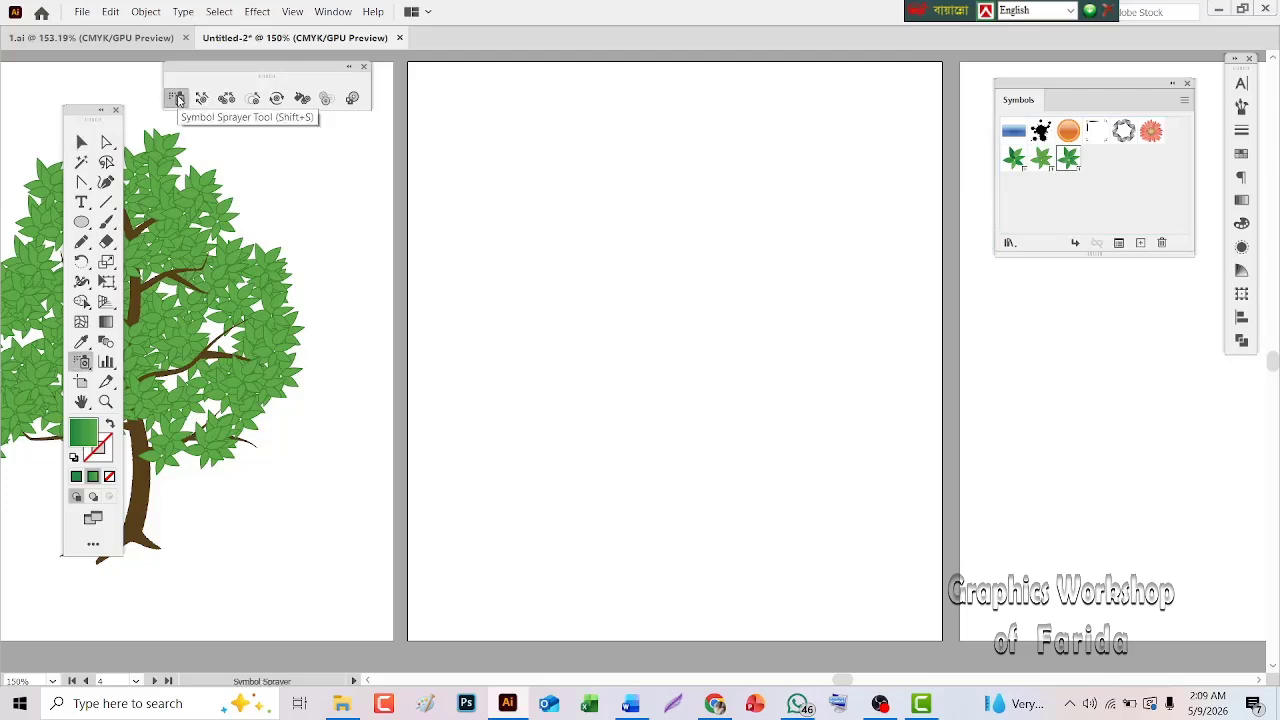
drag(680, 186, 630, 212)
click(756, 285)
mouse_move(670, 343)
mouse_down()
mouse_move(642, 248)
mouse_move(618, 285)
mouse_move(624, 305)
mouse_move(754, 205)
mouse_move(694, 300)
mouse_move(746, 310)
mouse_move(775, 207)
mouse_move(702, 206)
mouse_move(614, 258)
mouse_move(621, 189)
mouse_move(653, 173)
mouse_move(597, 276)
mouse_move(663, 323)
mouse_move(778, 312)
mouse_move(785, 251)
mouse_move(682, 317)
mouse_move(728, 163)
mouse_move(677, 214)
mouse_move(686, 162)
mouse_move(619, 248)
mouse_move(554, 272)
mouse_move(575, 337)
mouse_up()
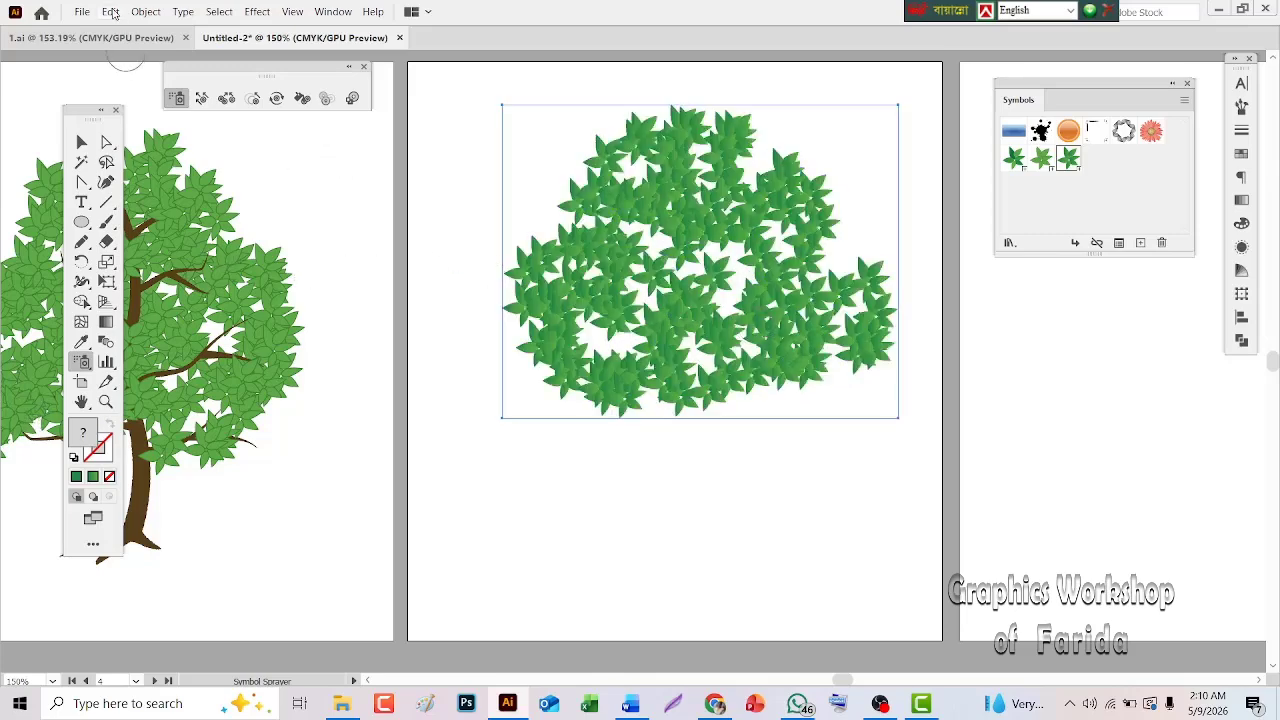
Step: Paste the bare tree onto the third leaf artboard and centre it over the sprayed foliage
click(110, 12)
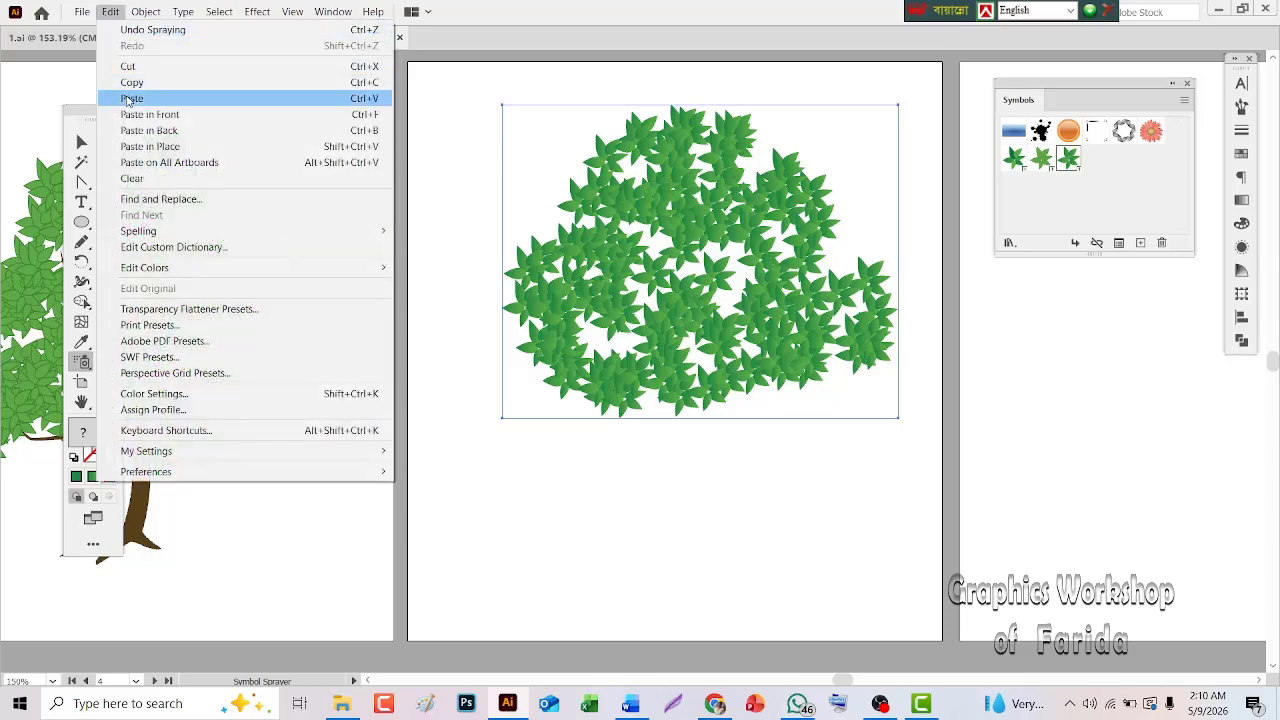
click(131, 98)
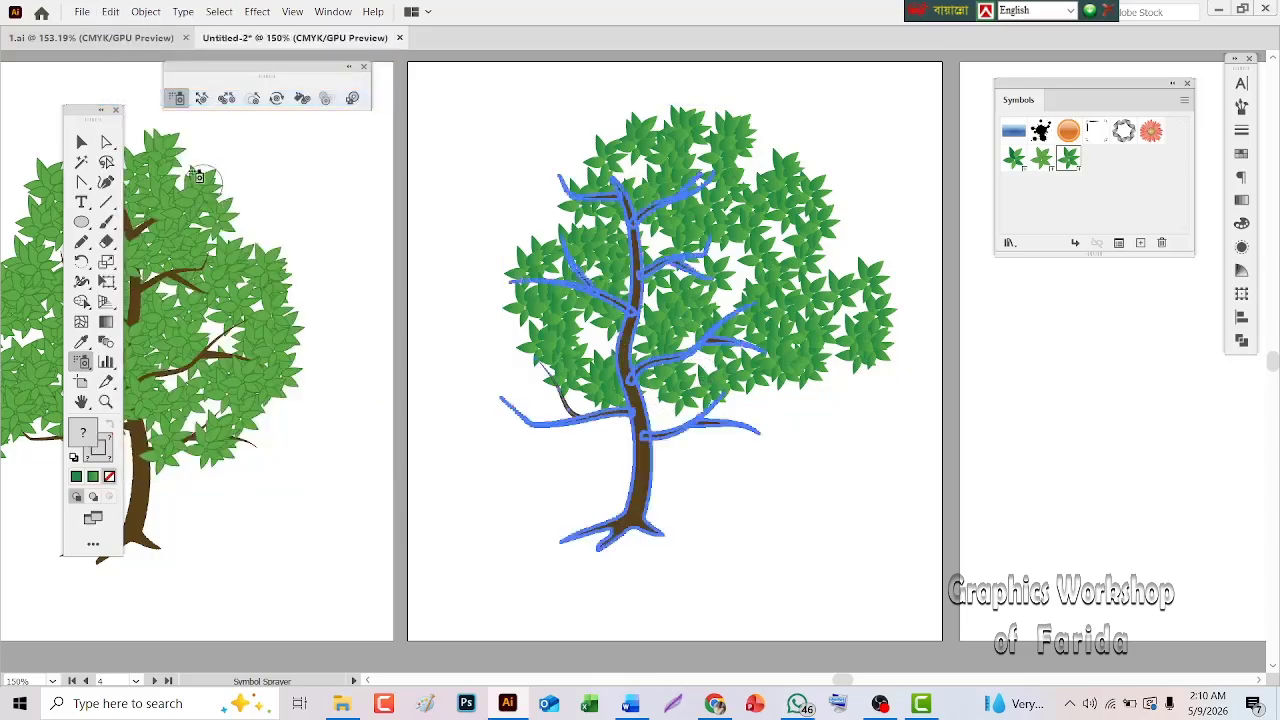
click(81, 142)
drag(659, 452, 727, 458)
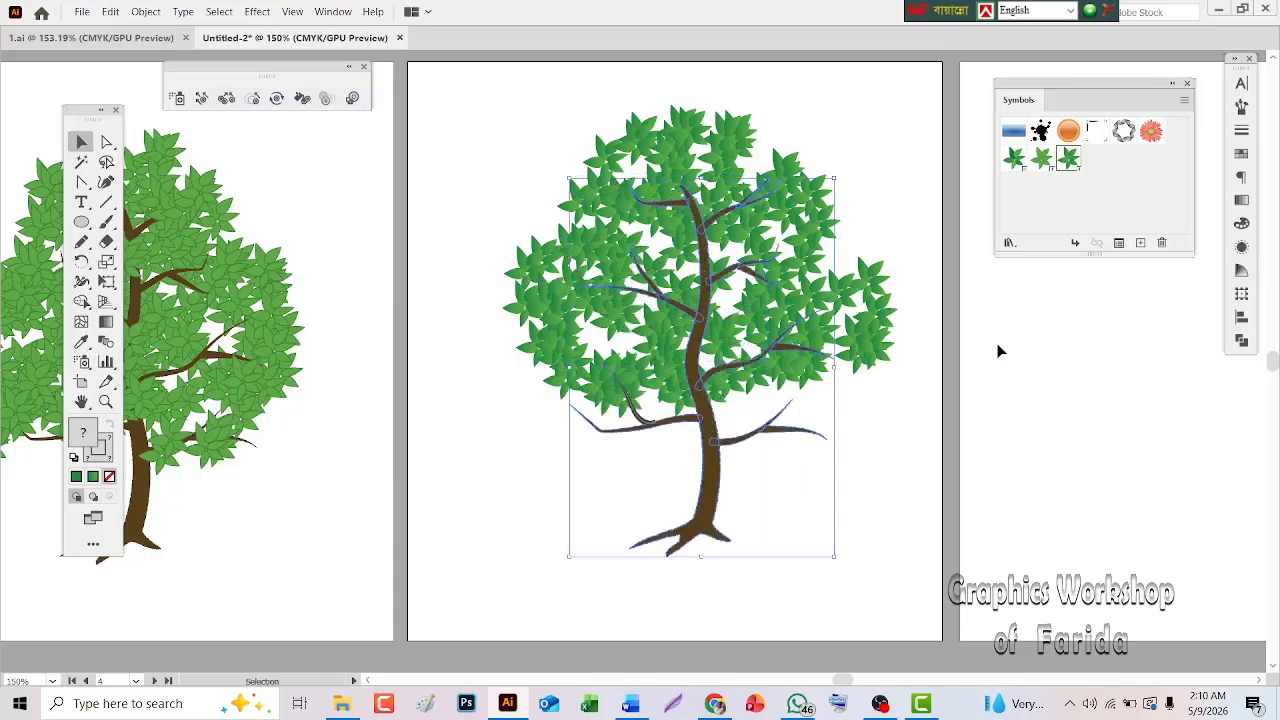
Step: Spray more gradient green leaf symbols over the third tree's trunk and its upper, side and lower branches to fill out the crown
click(1068, 160)
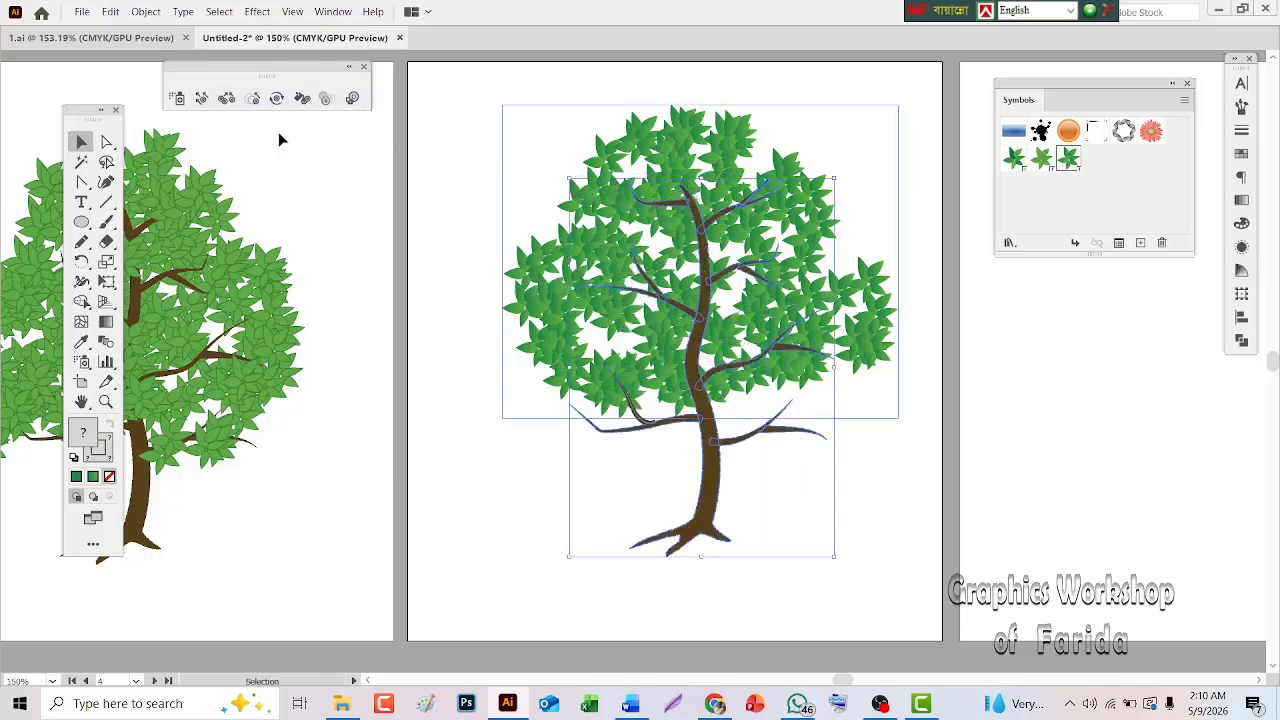
key(shift+s)
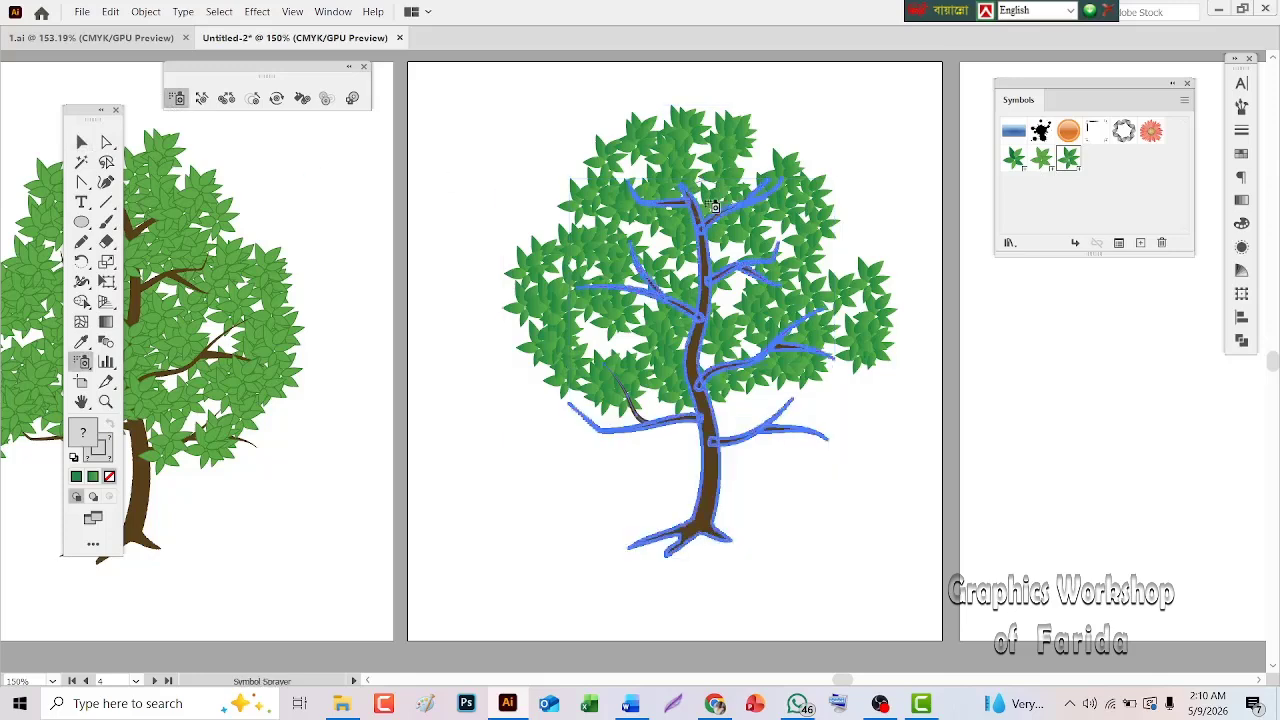
mouse_move(820, 151)
mouse_down()
mouse_move(742, 302)
mouse_move(762, 310)
mouse_move(826, 260)
mouse_up()
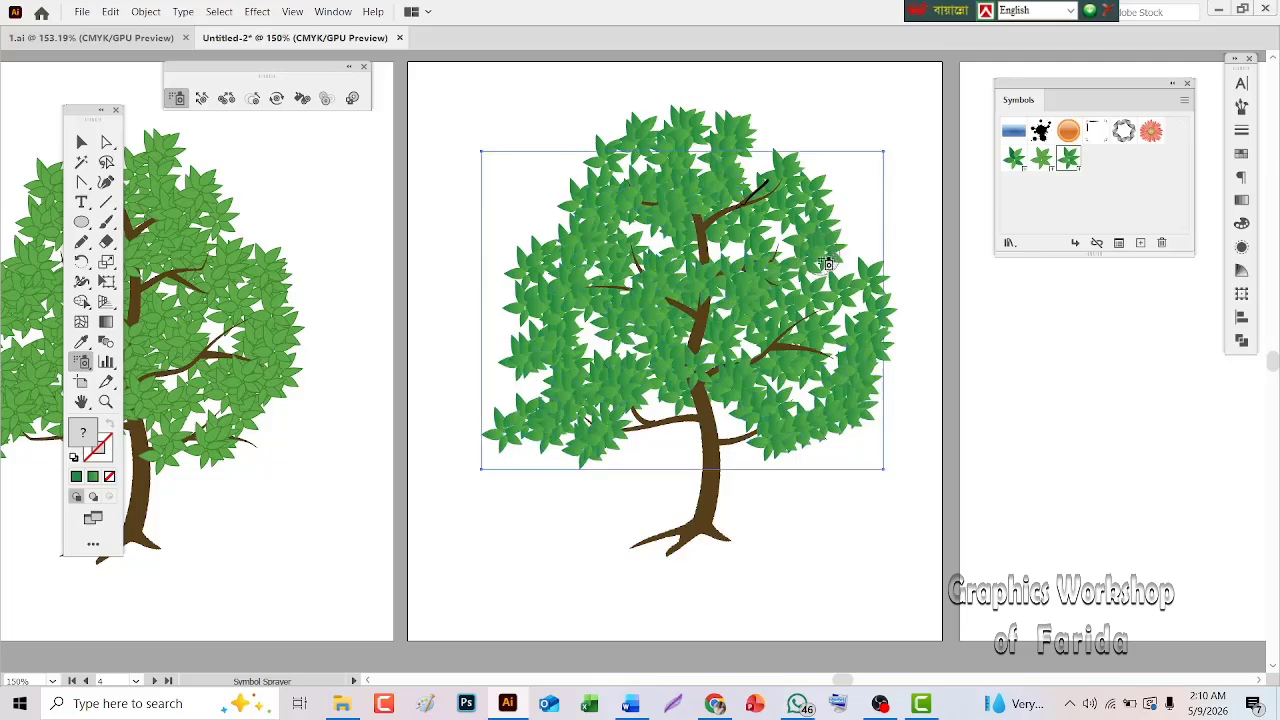
mouse_move(735, 405)
mouse_down()
mouse_move(718, 428)
mouse_move(701, 421)
mouse_up()
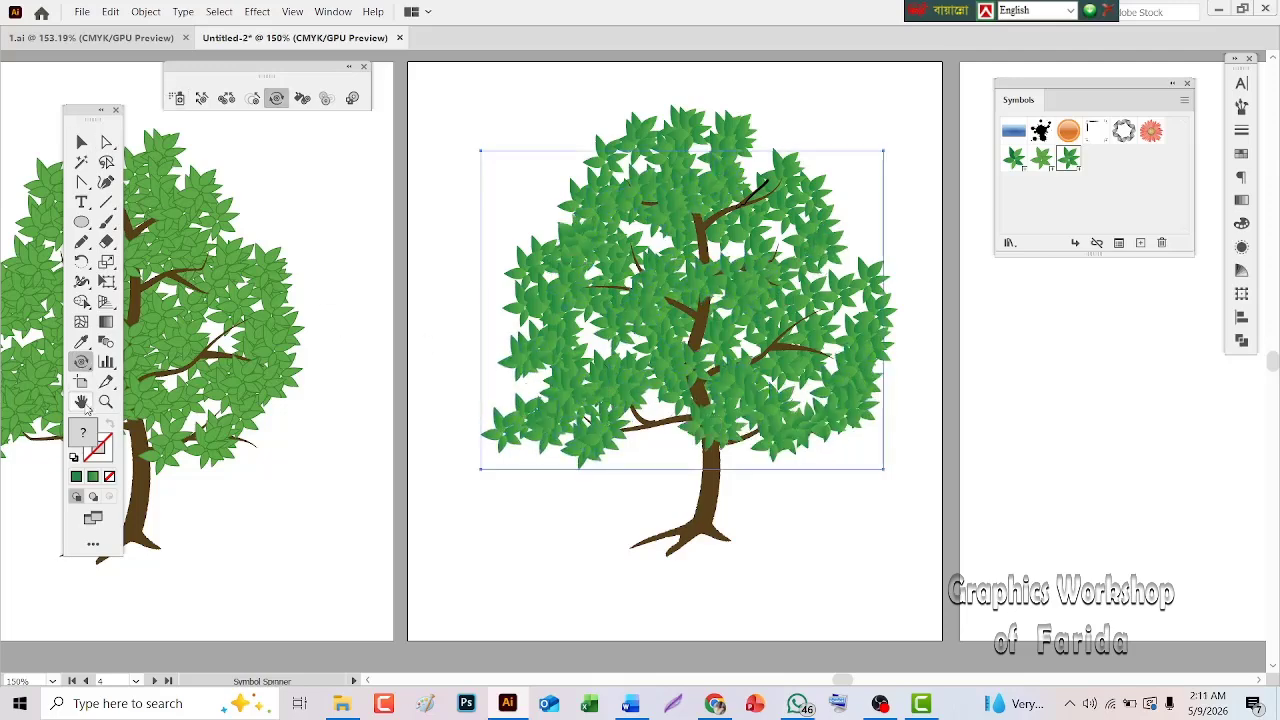
Step: Save the two-tone green leaf cluster on the last artboard as a dynamic Movie Clip symbol and remove the original cluster
click(84, 403)
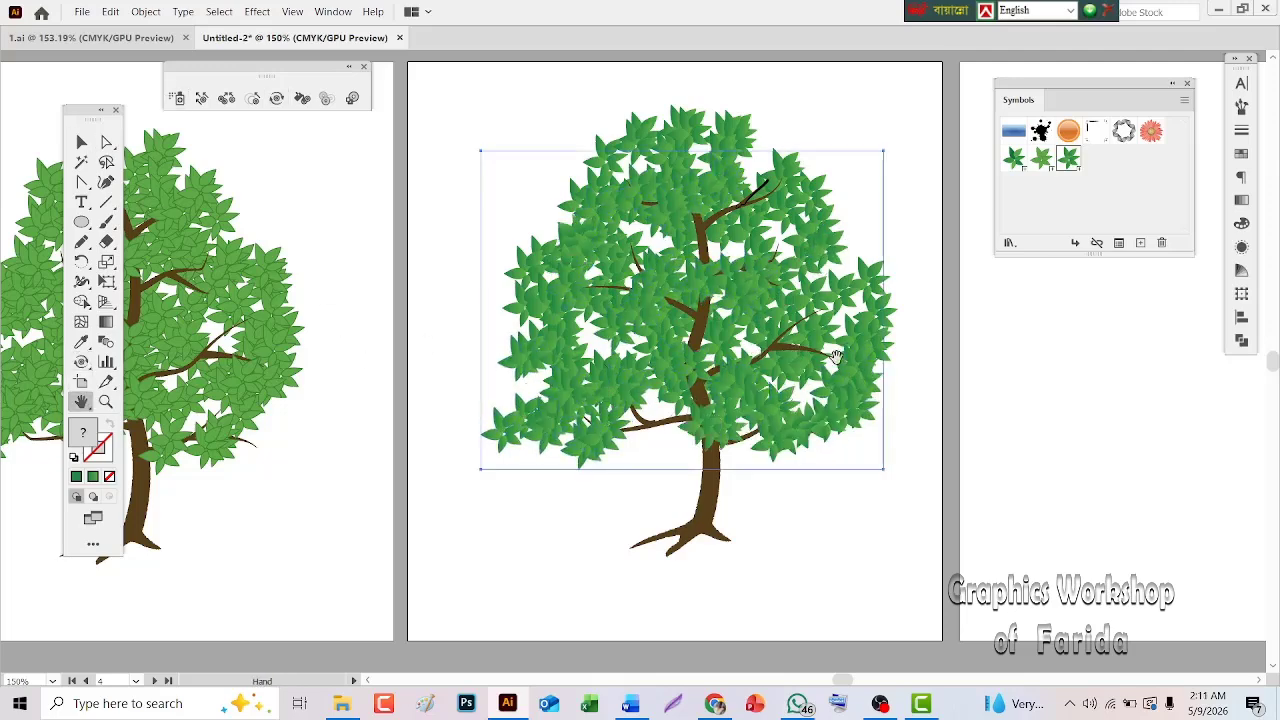
drag(836, 357, 516, 393)
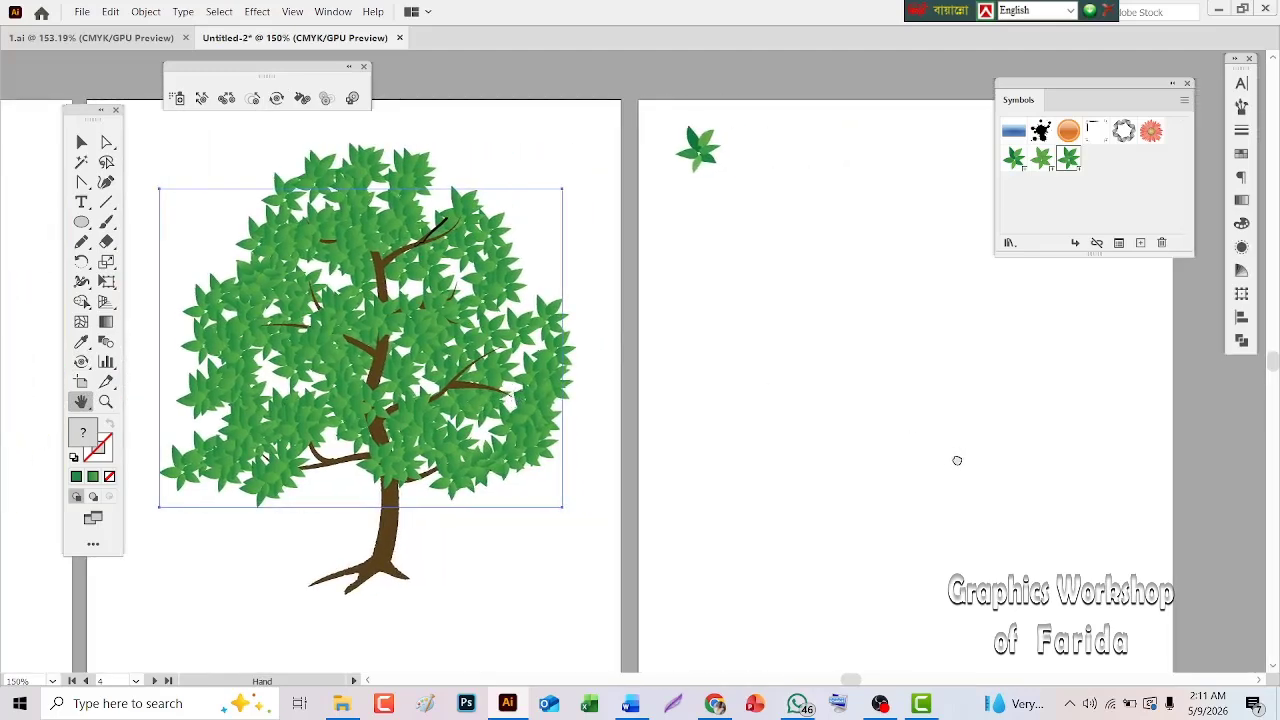
drag(957, 460, 798, 442)
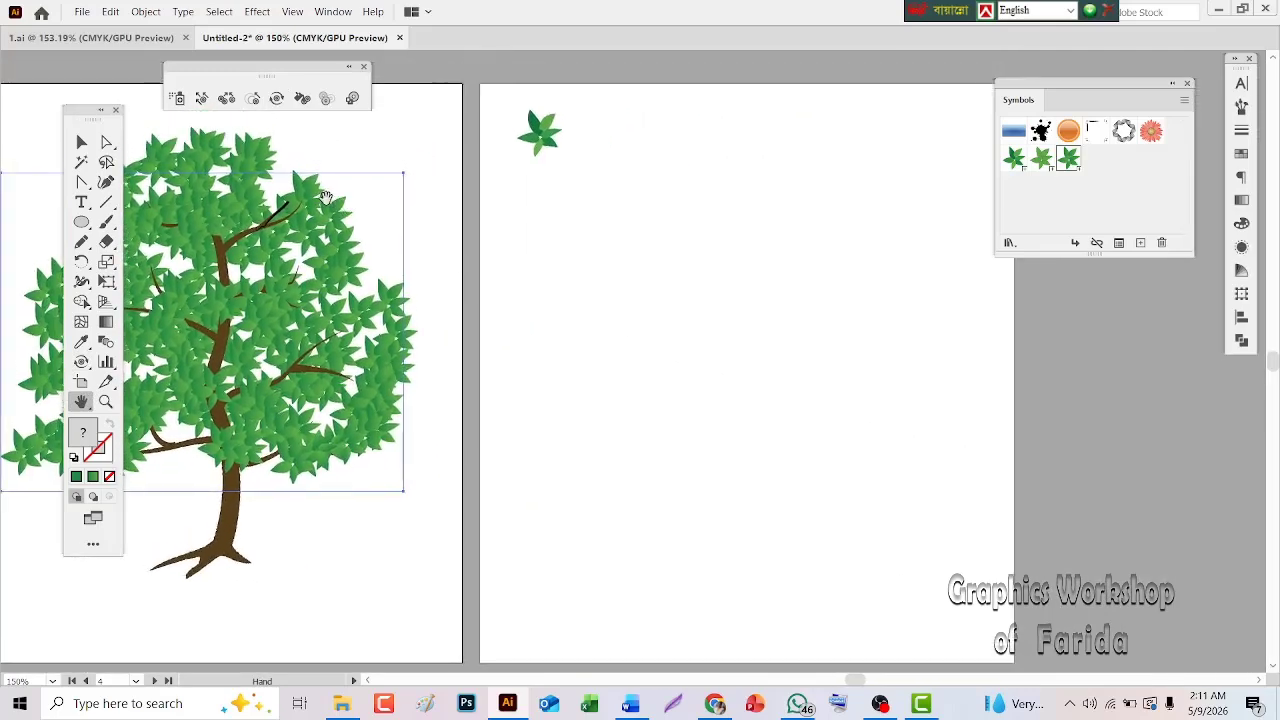
click(82, 143)
click(528, 132)
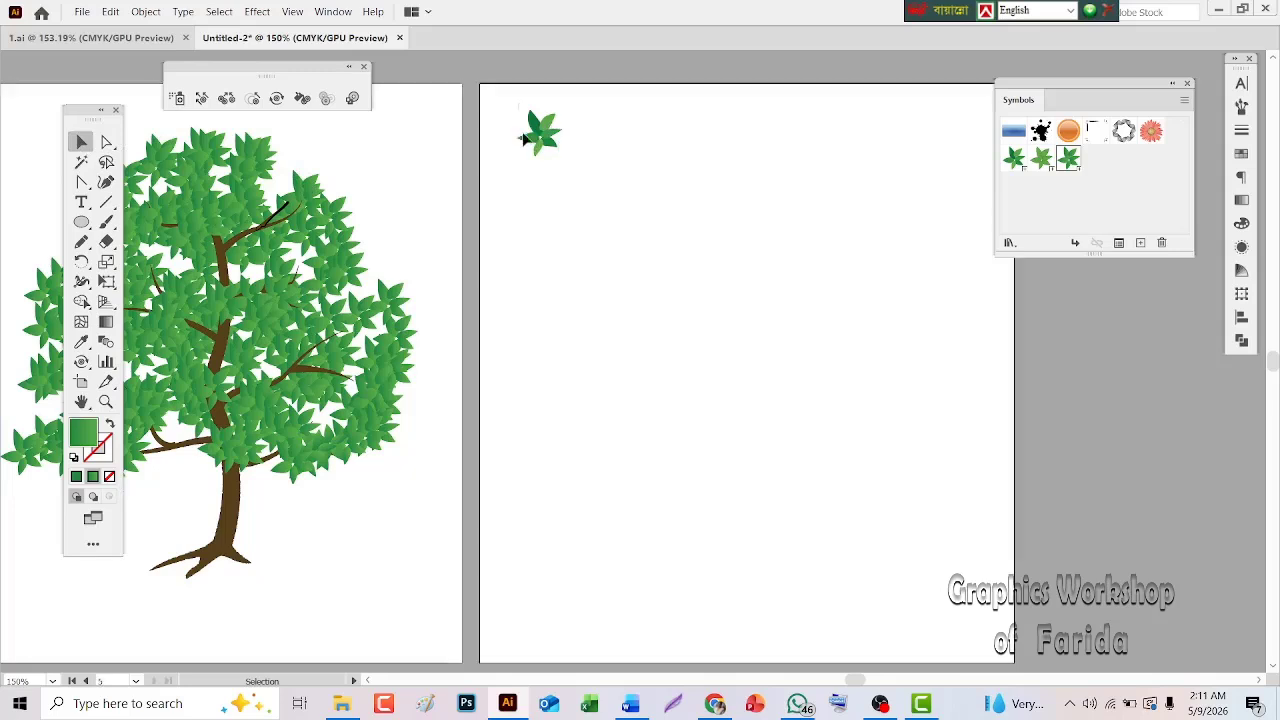
drag(546, 141, 1105, 204)
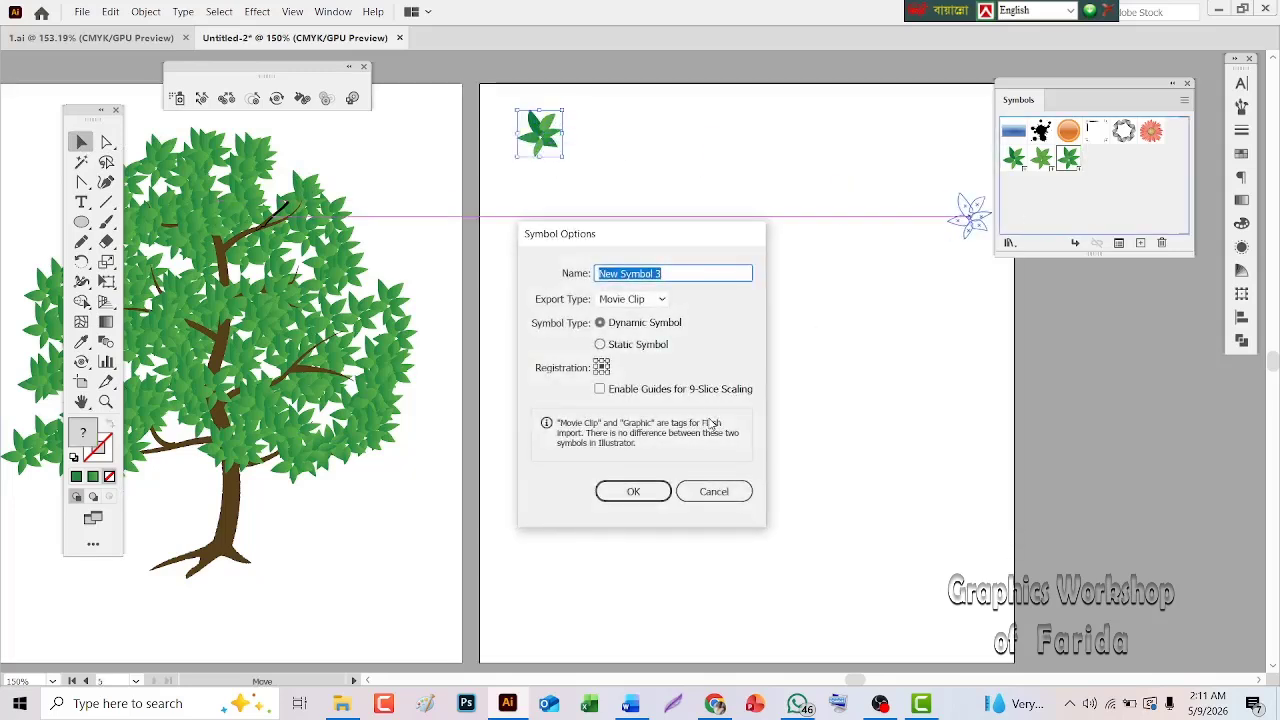
click(643, 487)
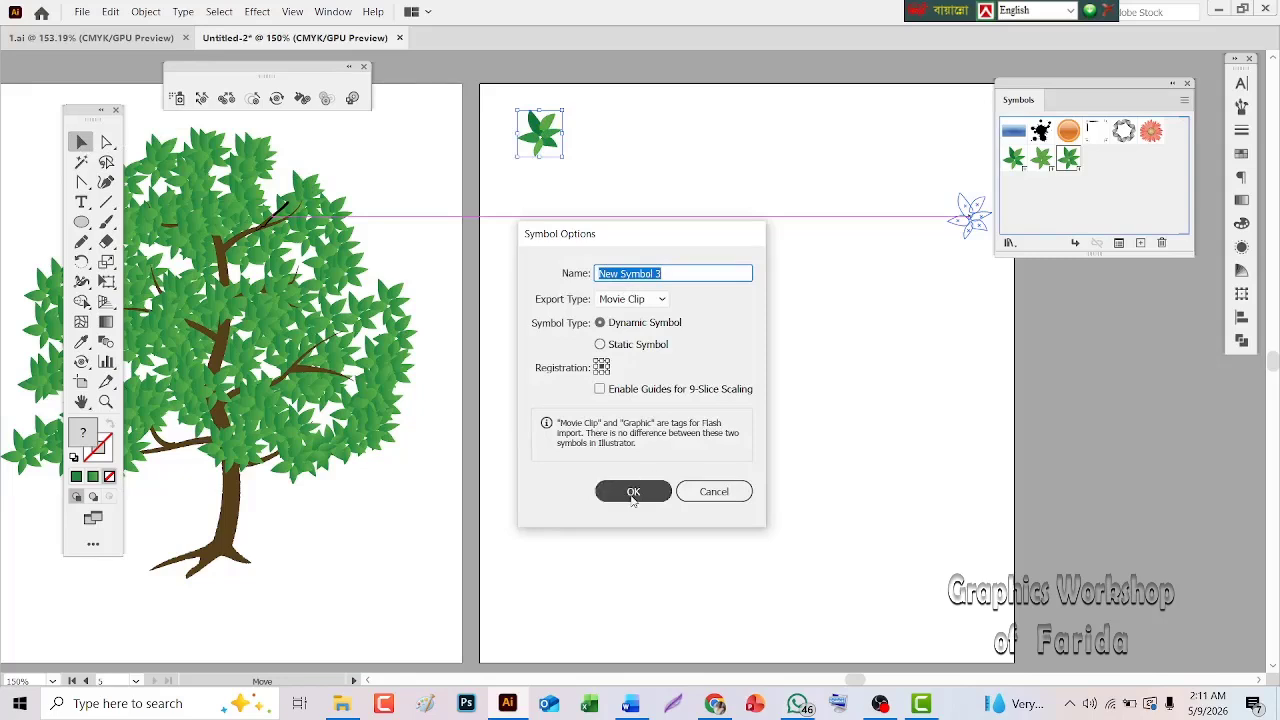
click(602, 396)
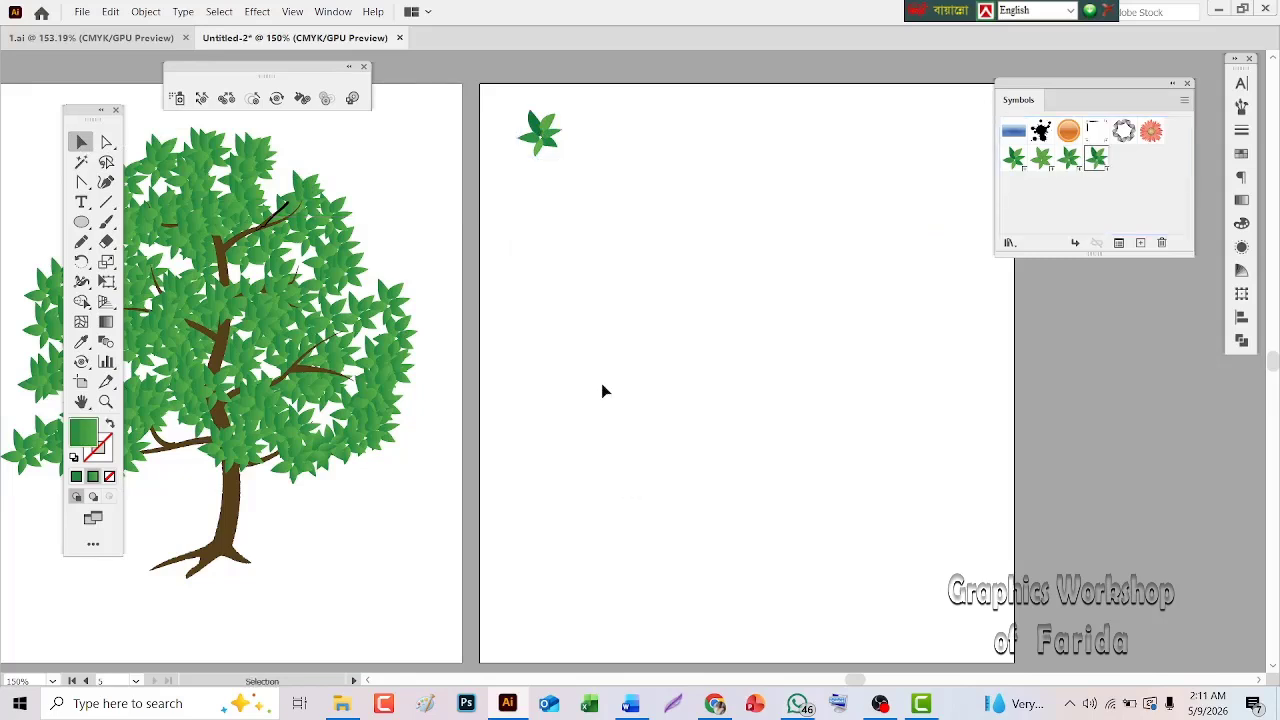
click(549, 140)
key(Delete)
Step: Spray a rounded mass of two-tone leaf symbols on the last artboard and shift it slightly towards the artboard's upper edge
click(176, 99)
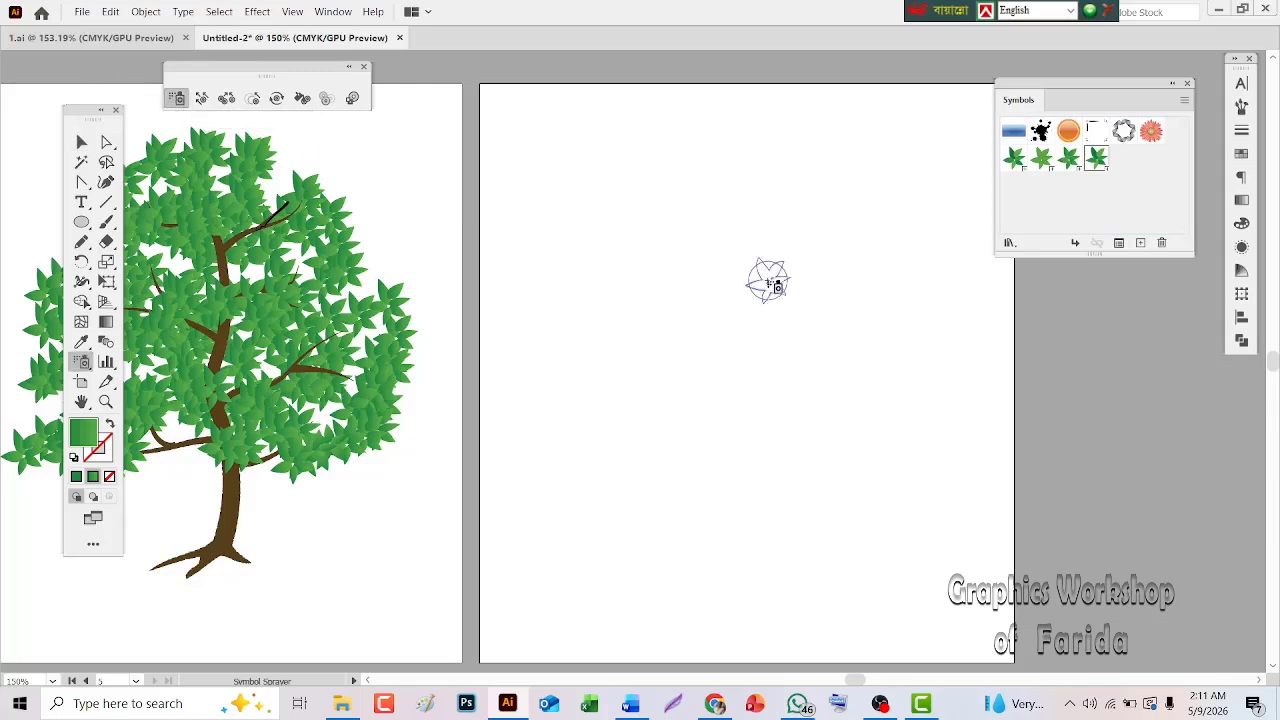
mouse_move(768, 283)
mouse_down()
mouse_move(723, 280)
mouse_move(790, 250)
mouse_move(697, 382)
mouse_move(672, 359)
mouse_up()
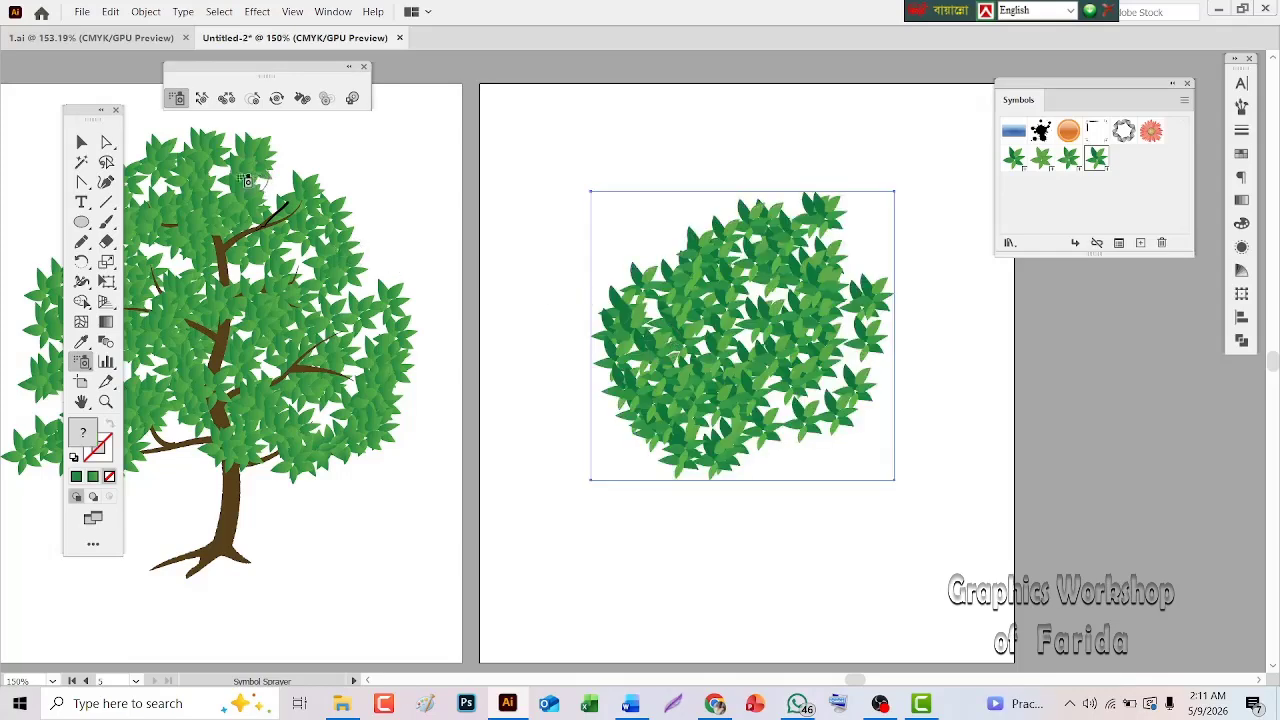
click(81, 142)
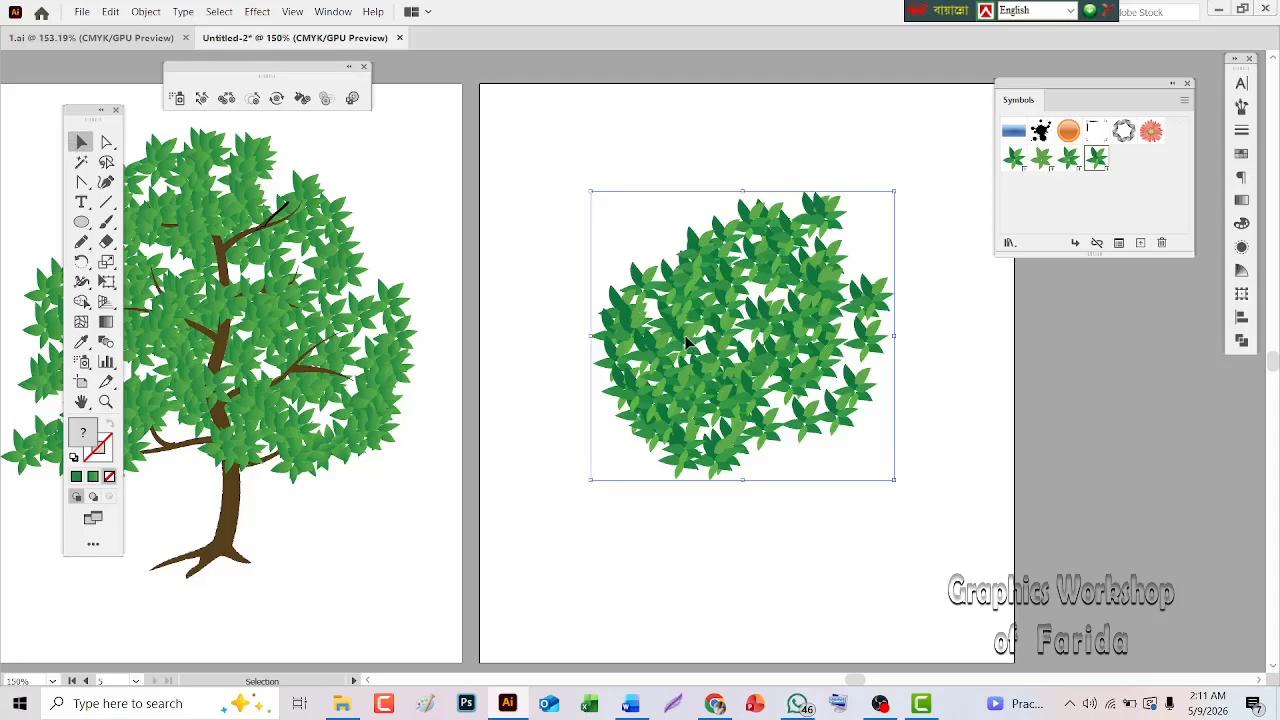
drag(683, 340, 652, 308)
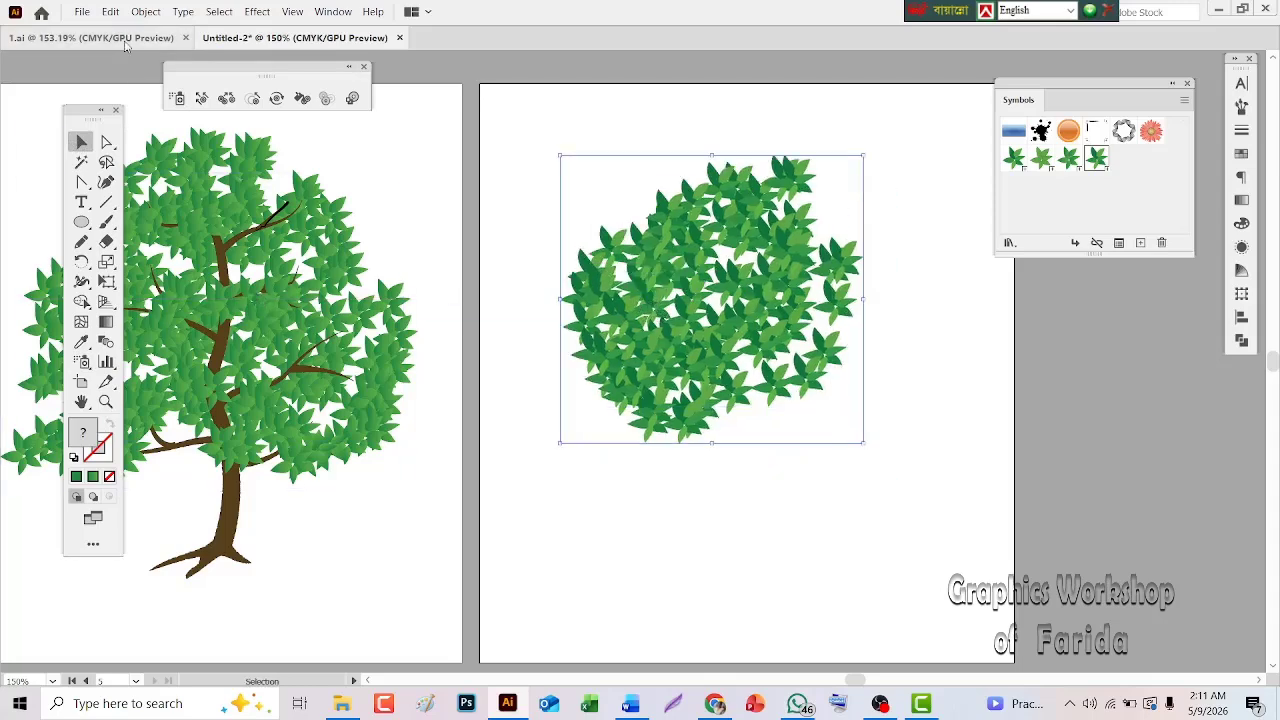
Step: Paste the bare tree onto the last artboard, centre it over the two-tone foliage and deselect it
click(110, 12)
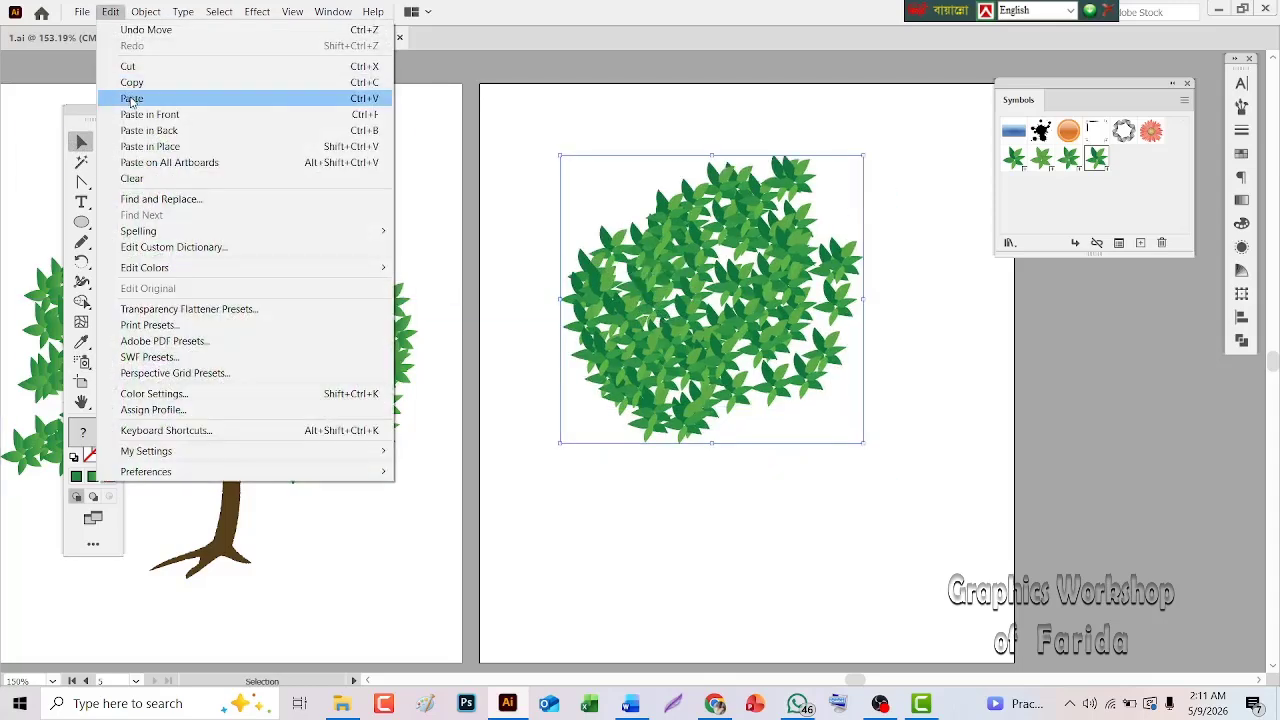
click(131, 98)
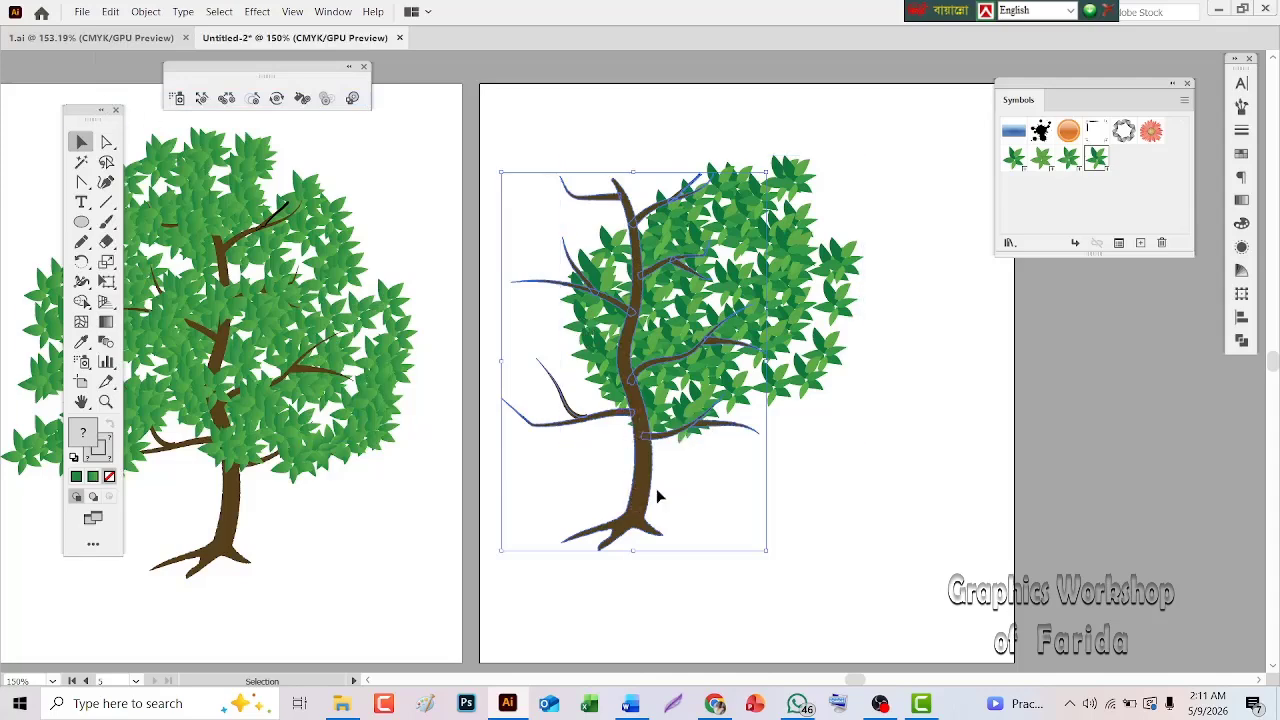
drag(653, 508, 729, 530)
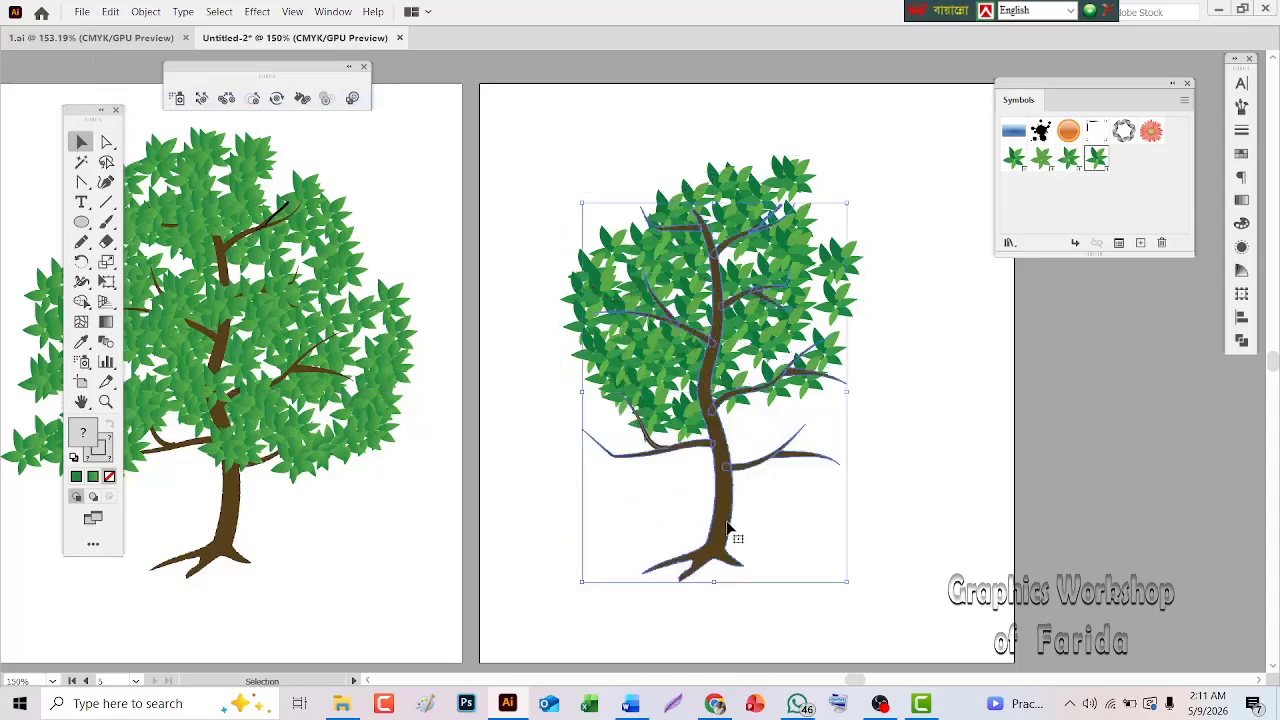
click(778, 557)
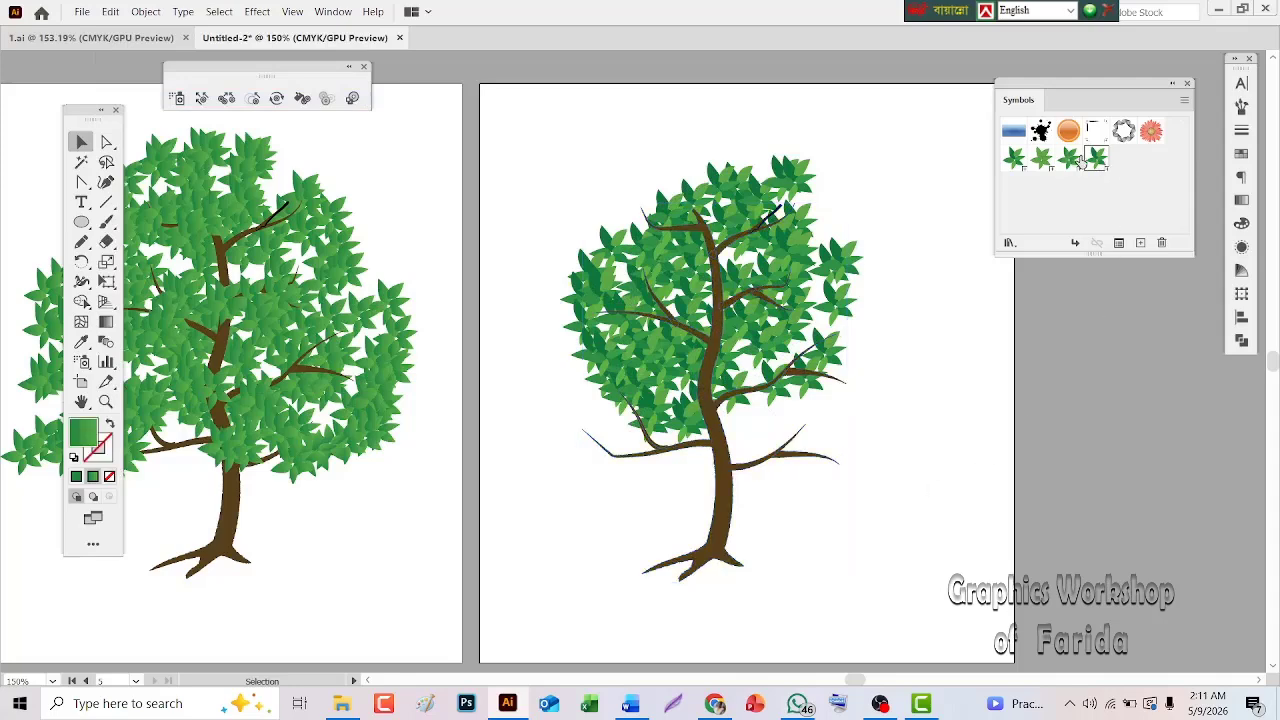
Step: Spray more two-tone leaf symbols around the fourth tree's lower, side and top branches to fill out its crown, and deselect the foliage
click(177, 98)
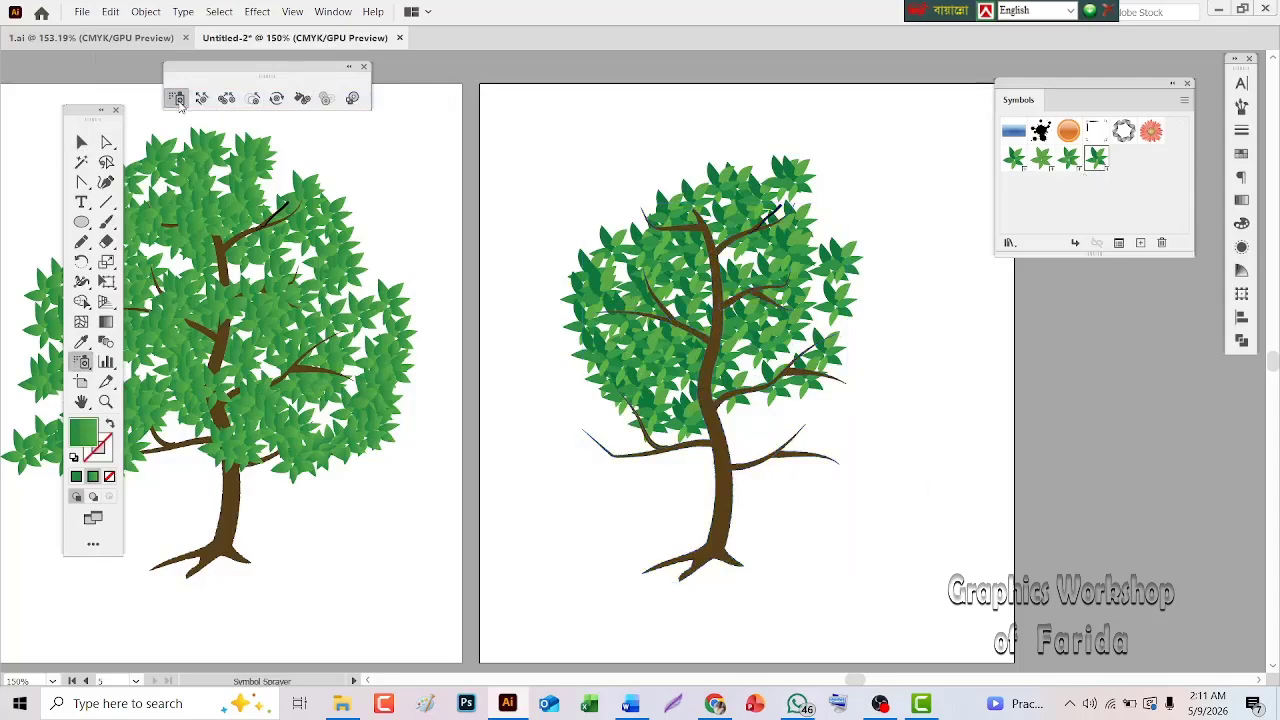
mouse_move(598, 378)
mouse_down()
mouse_move(572, 455)
mouse_move(590, 430)
mouse_move(766, 408)
mouse_move(830, 380)
mouse_move(797, 450)
mouse_move(850, 310)
mouse_move(810, 390)
mouse_move(760, 430)
mouse_move(693, 373)
mouse_move(805, 455)
mouse_up()
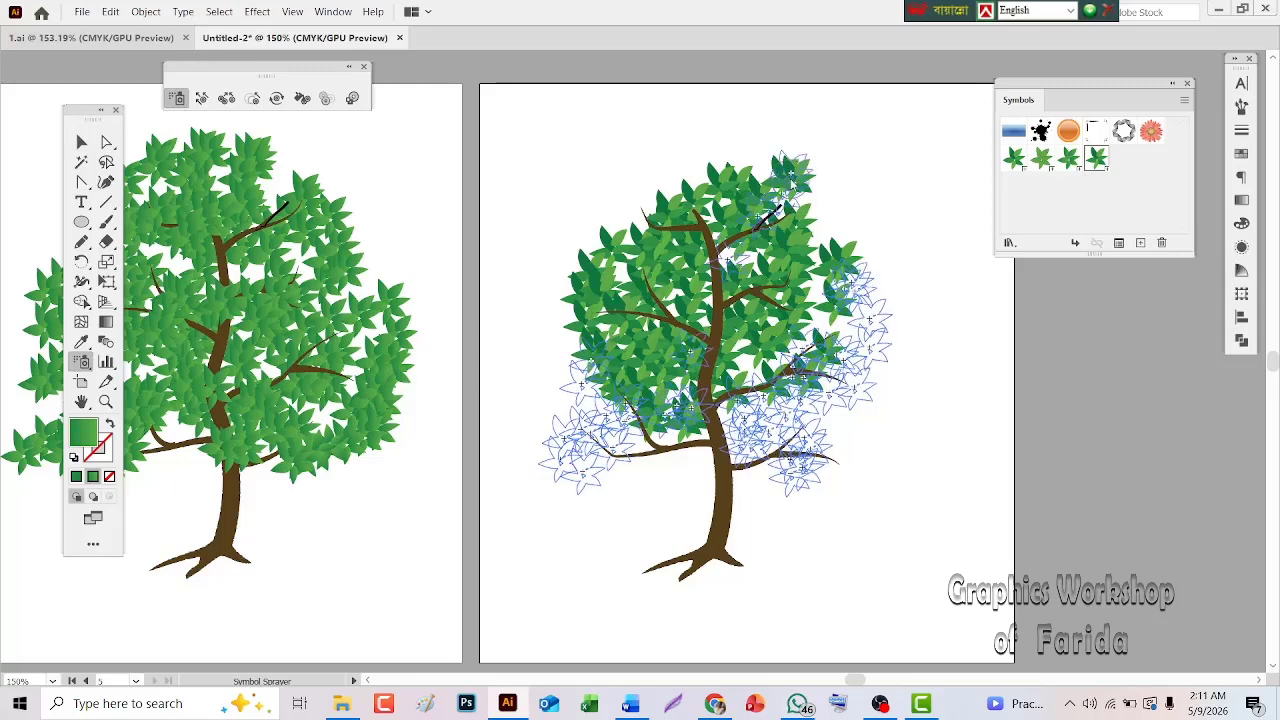
mouse_move(800, 190)
mouse_down()
mouse_move(831, 238)
mouse_move(809, 260)
mouse_move(715, 250)
mouse_up()
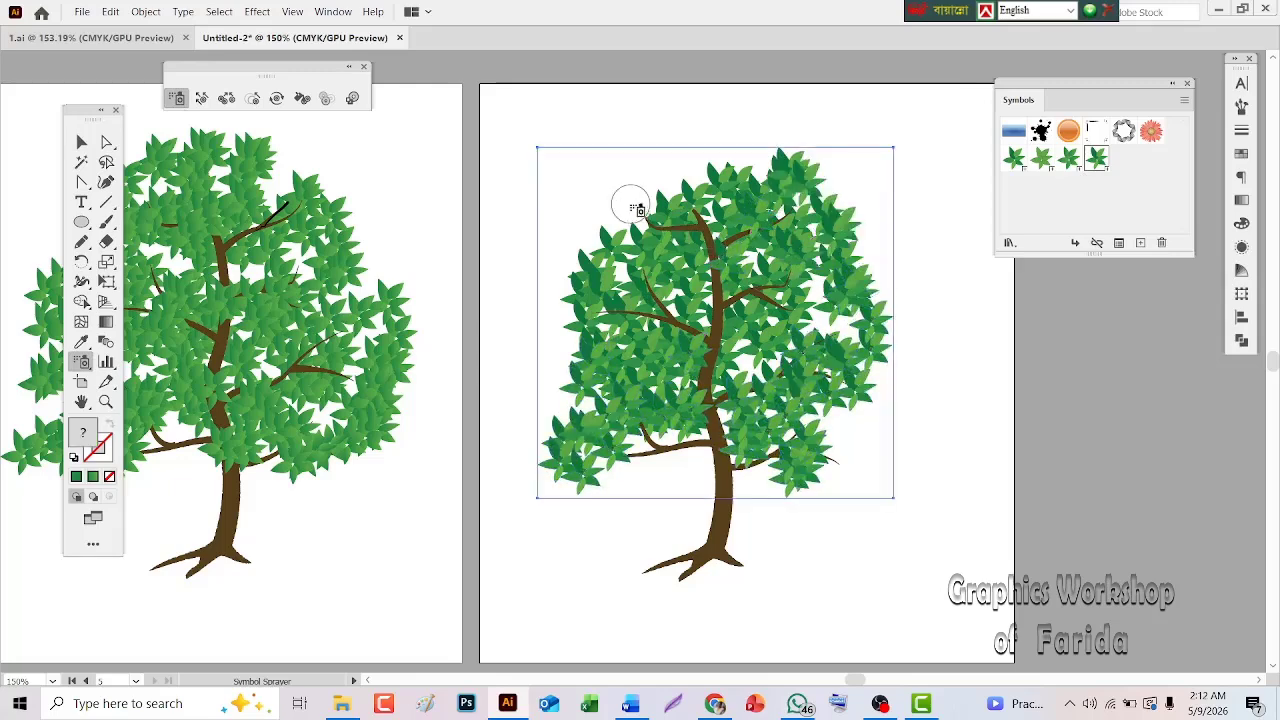
mouse_move(629, 200)
mouse_down()
mouse_move(610, 290)
mouse_move(817, 343)
mouse_move(806, 350)
mouse_up()
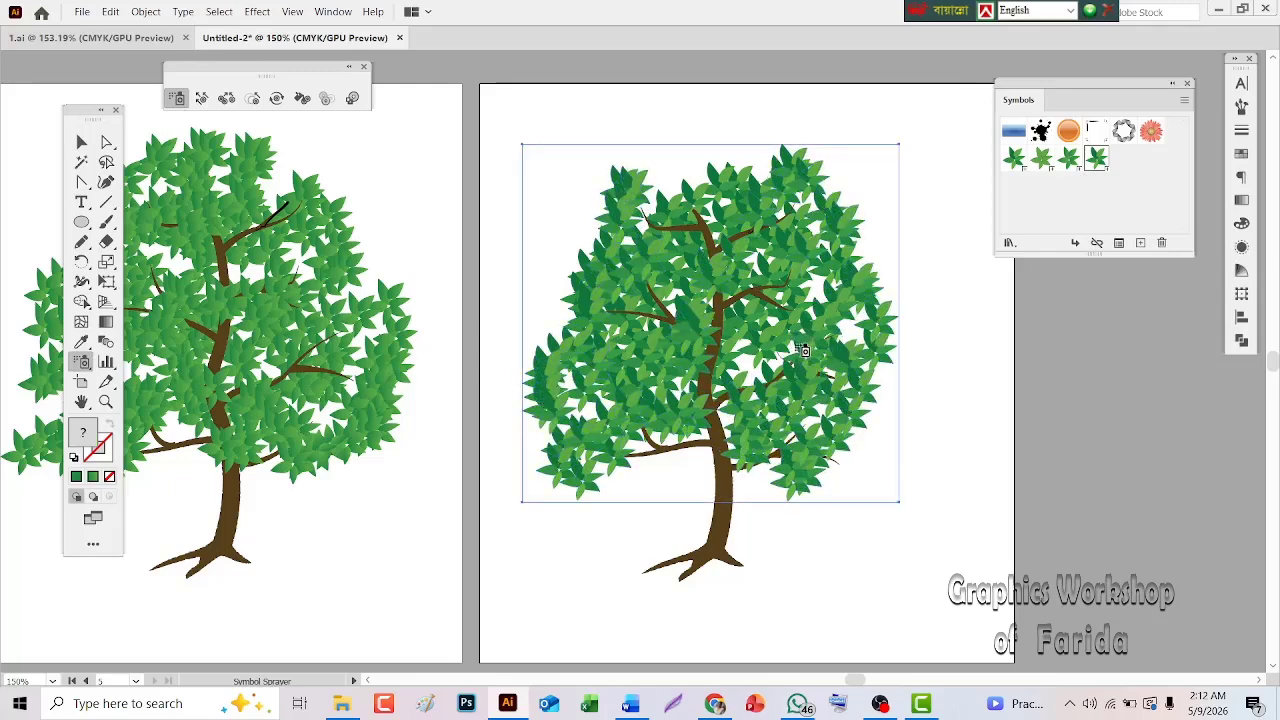
key(v)
click(446, 146)
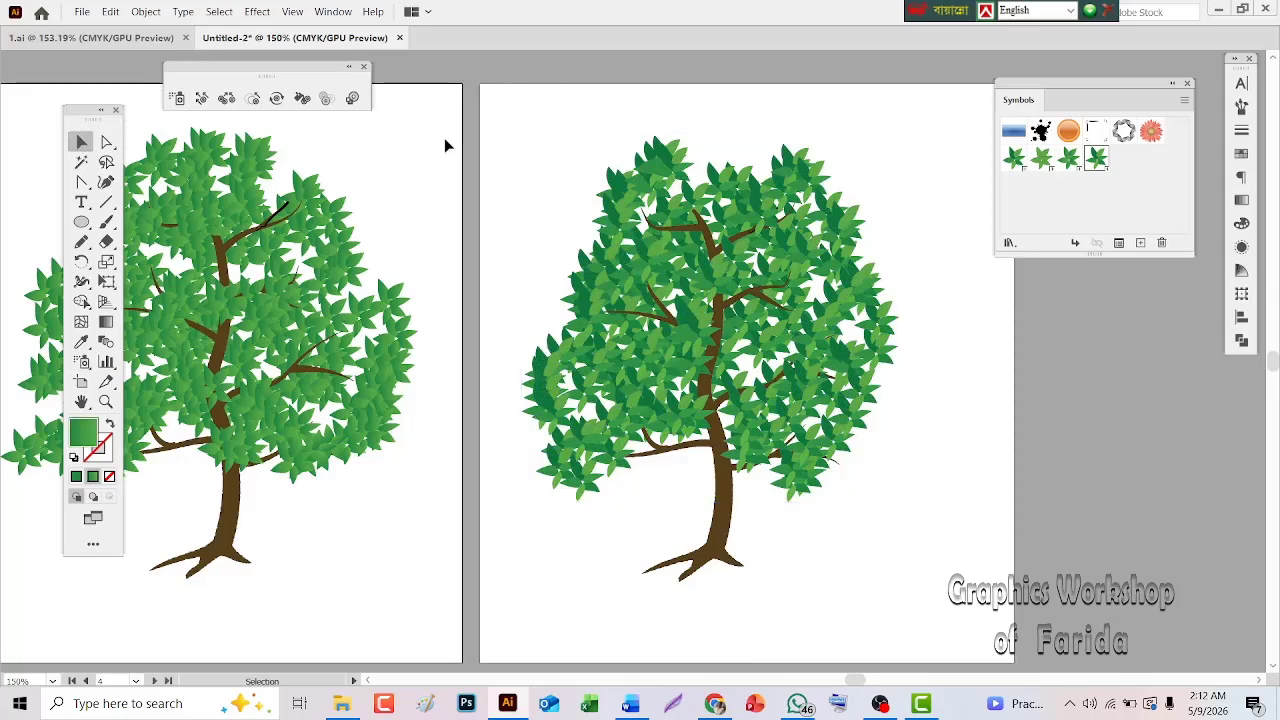
Step: Review the finished leafy trees one after another across the artboards
double_click(81, 401)
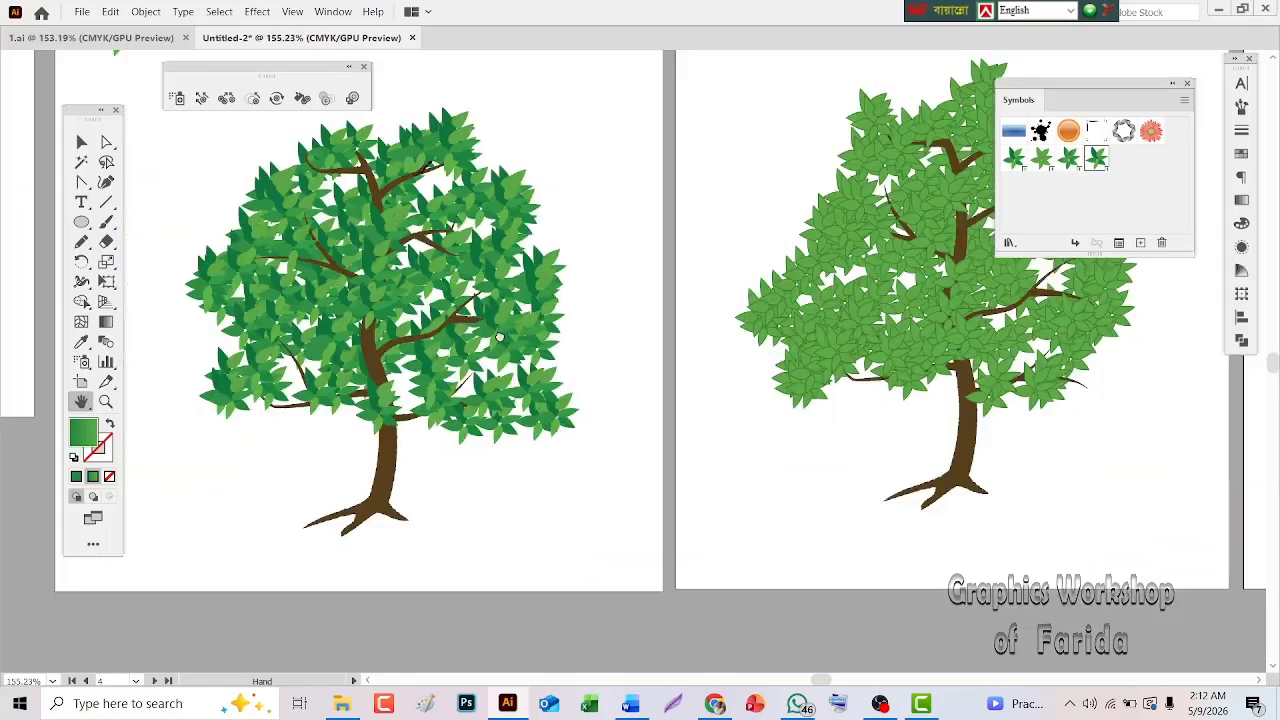
drag(497, 333, 217, 388)
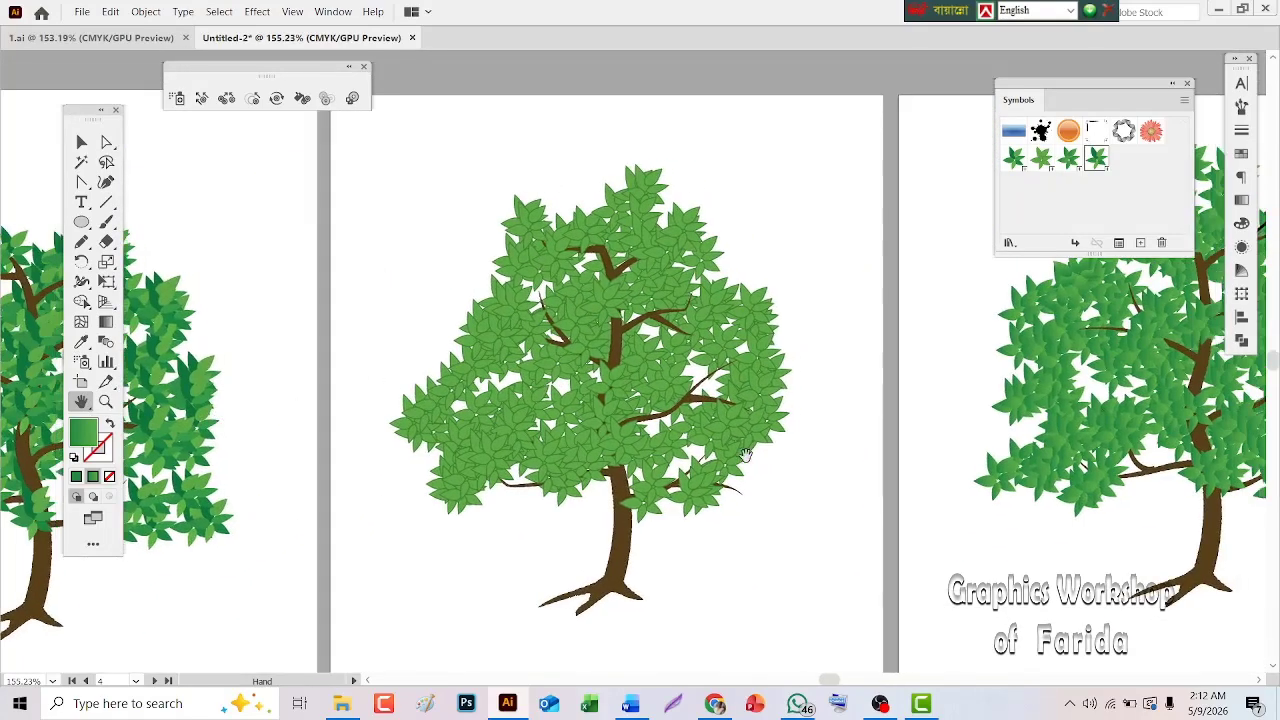
drag(745, 455, 210, 398)
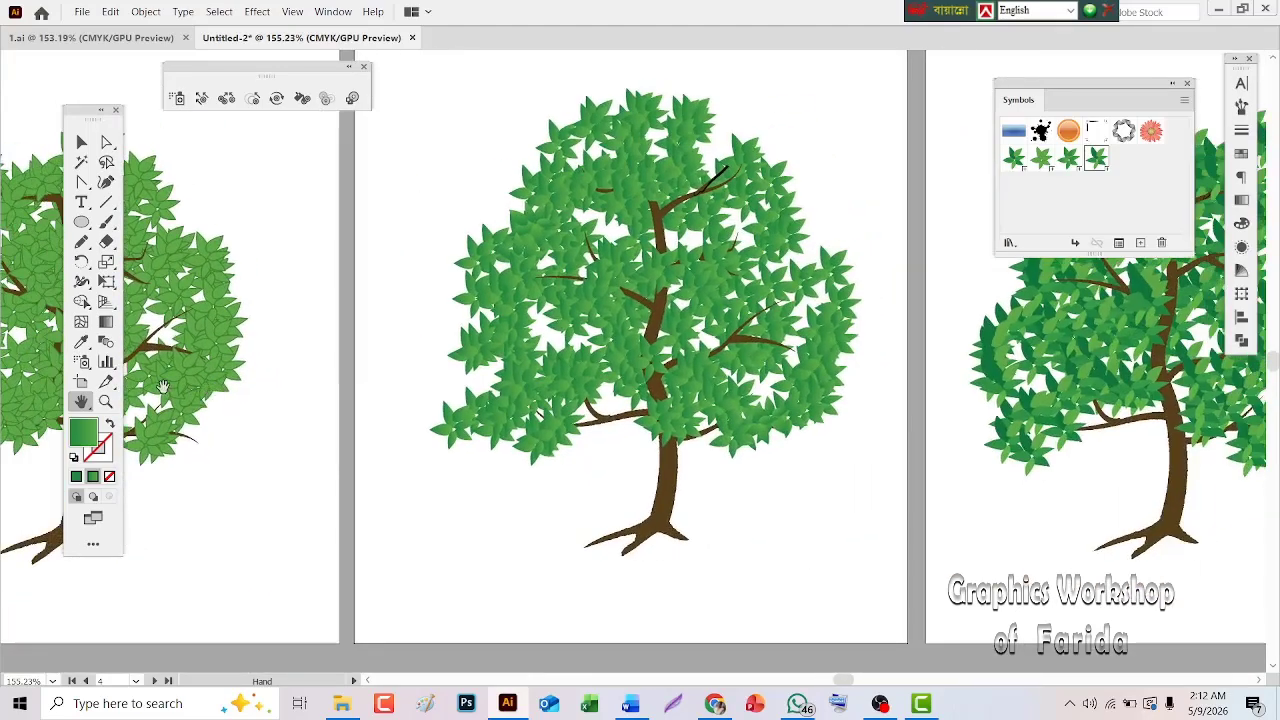